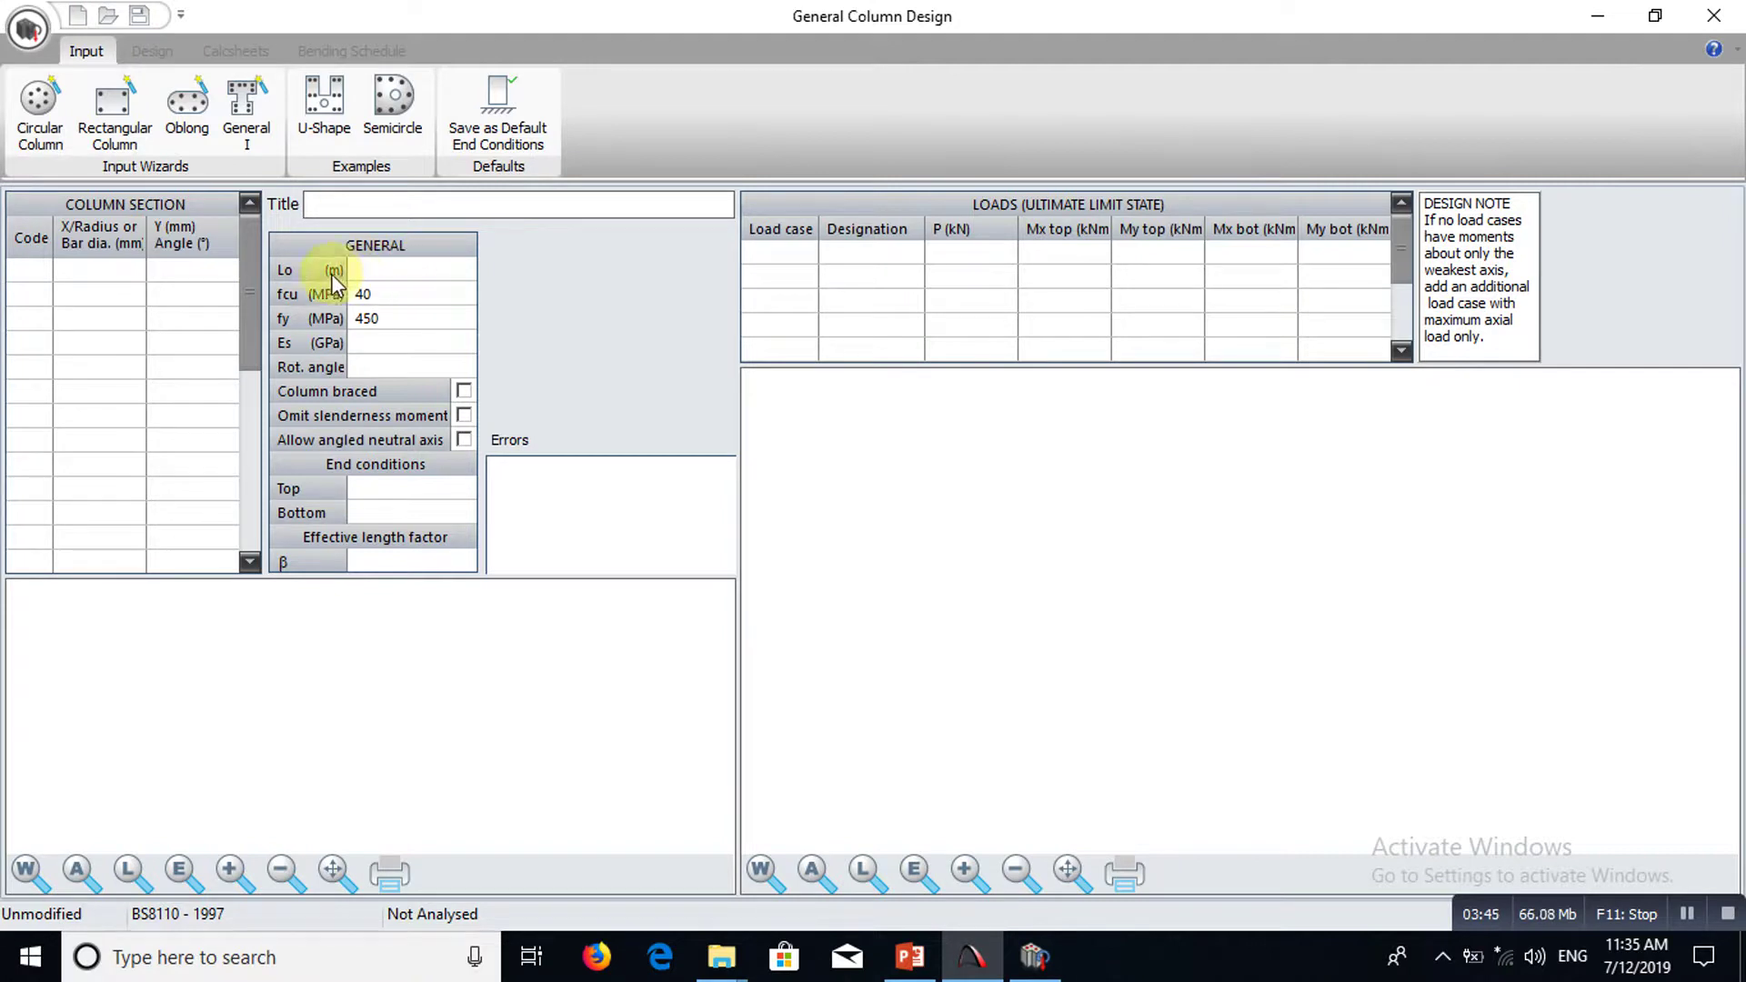
# Set the column length Lo to 4 m in the general parameters.
pyautogui.click(412, 275)
pyautogui.write('4')
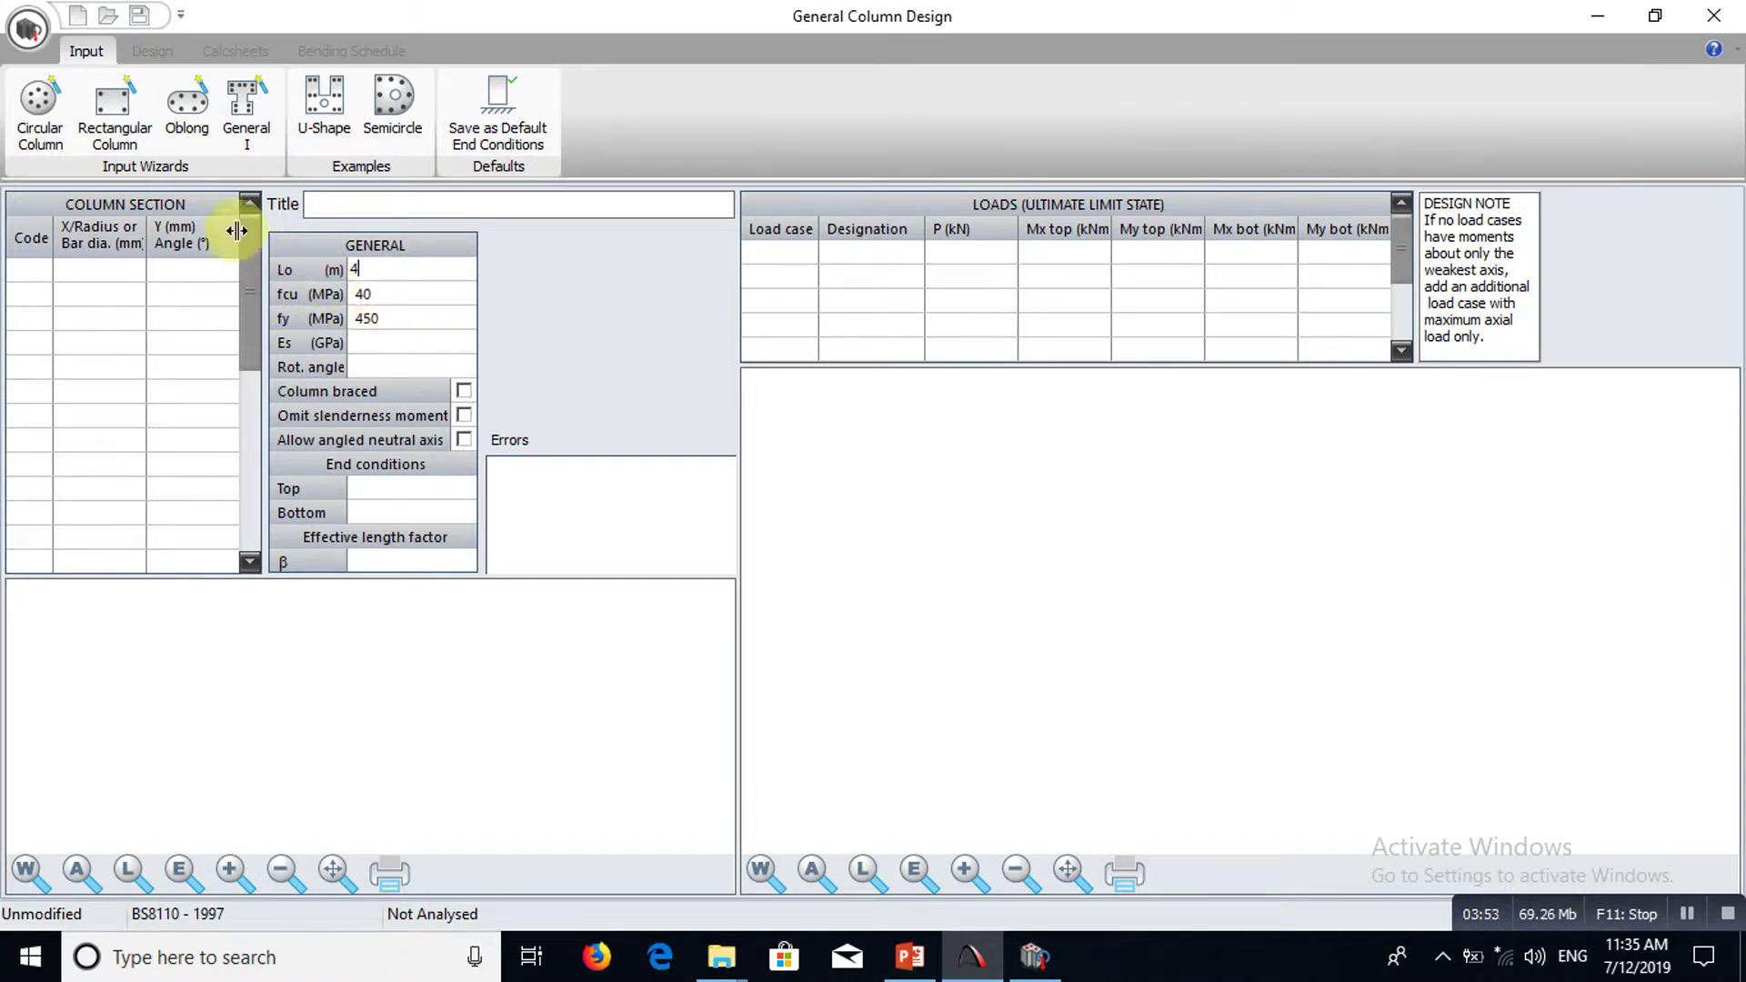
# Change the concrete design code to ACI 318 - 2014 and save it as the preferred setting.
pyautogui.click(28, 34)
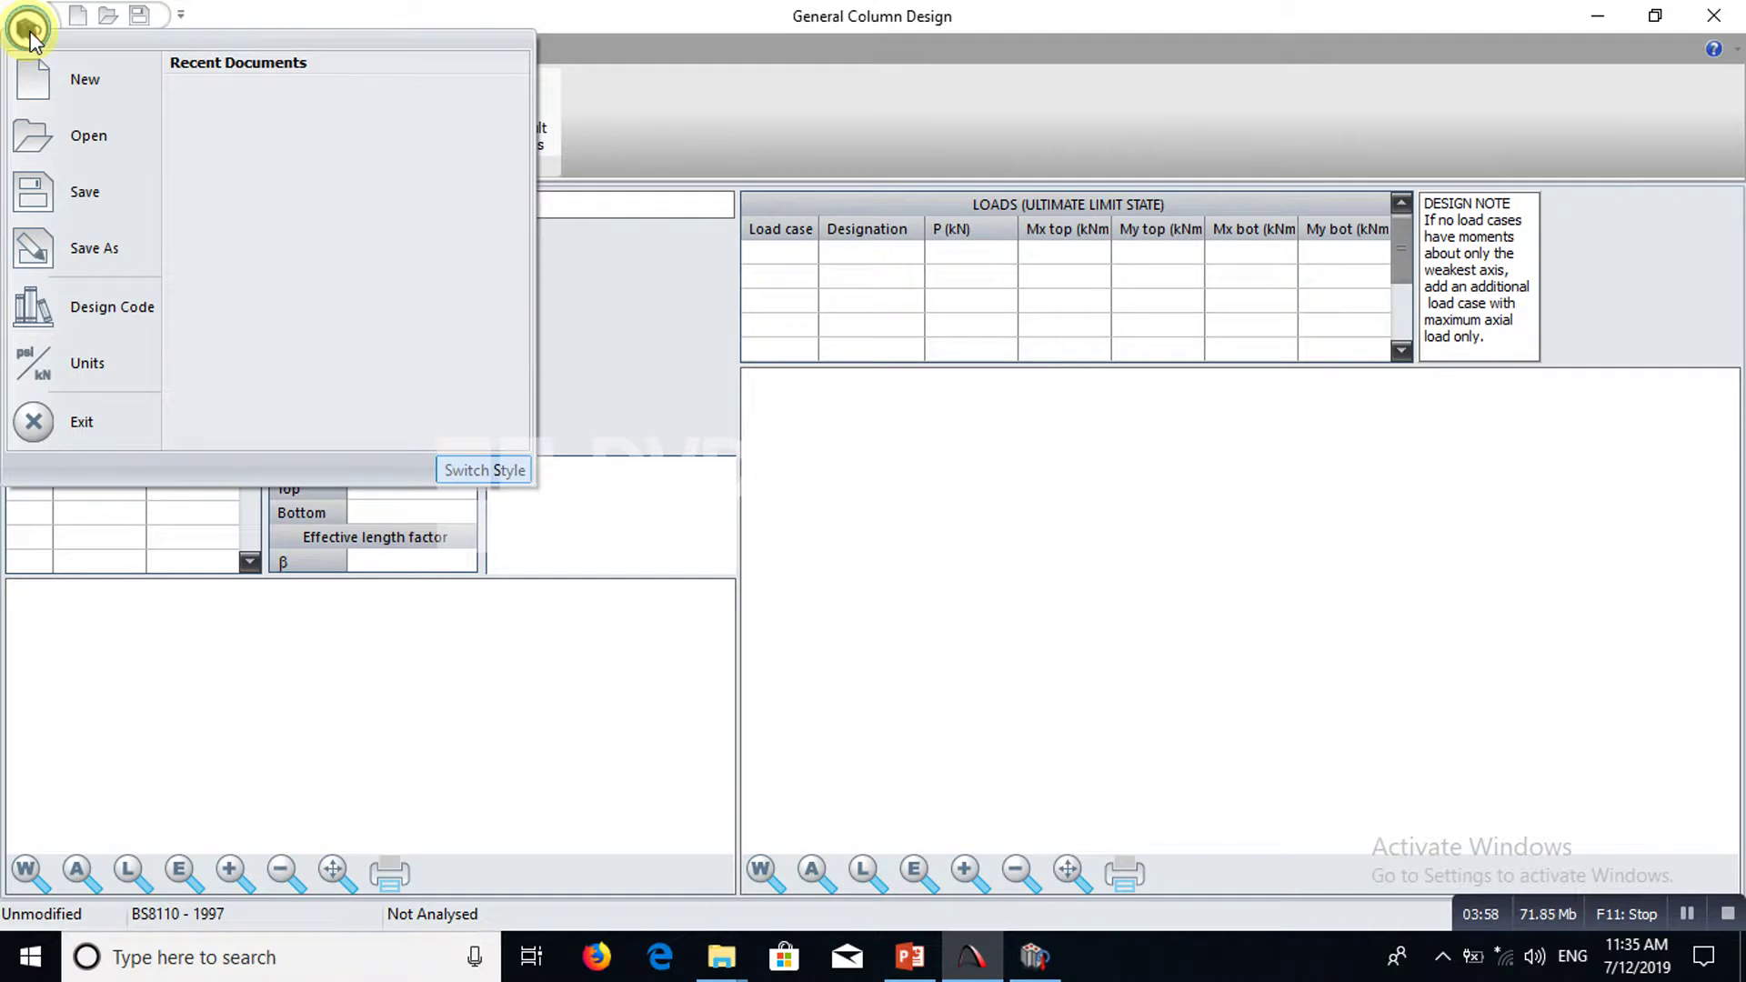
pyautogui.click(111, 310)
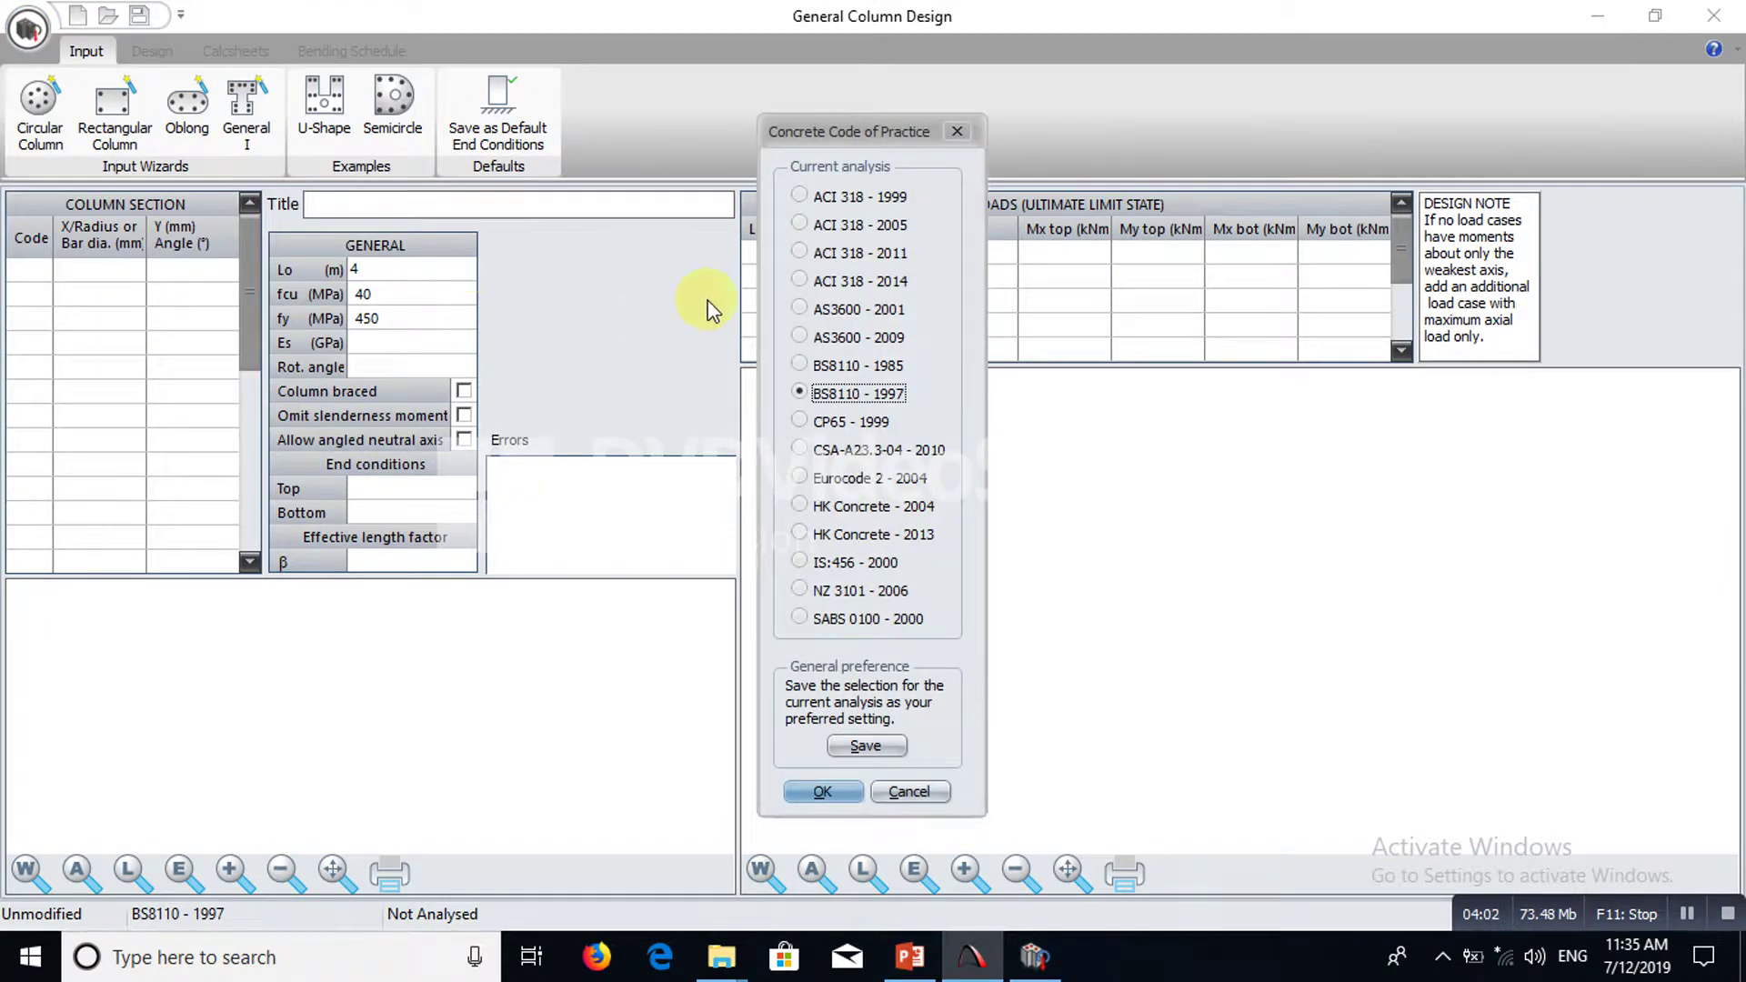
pyautogui.click(800, 282)
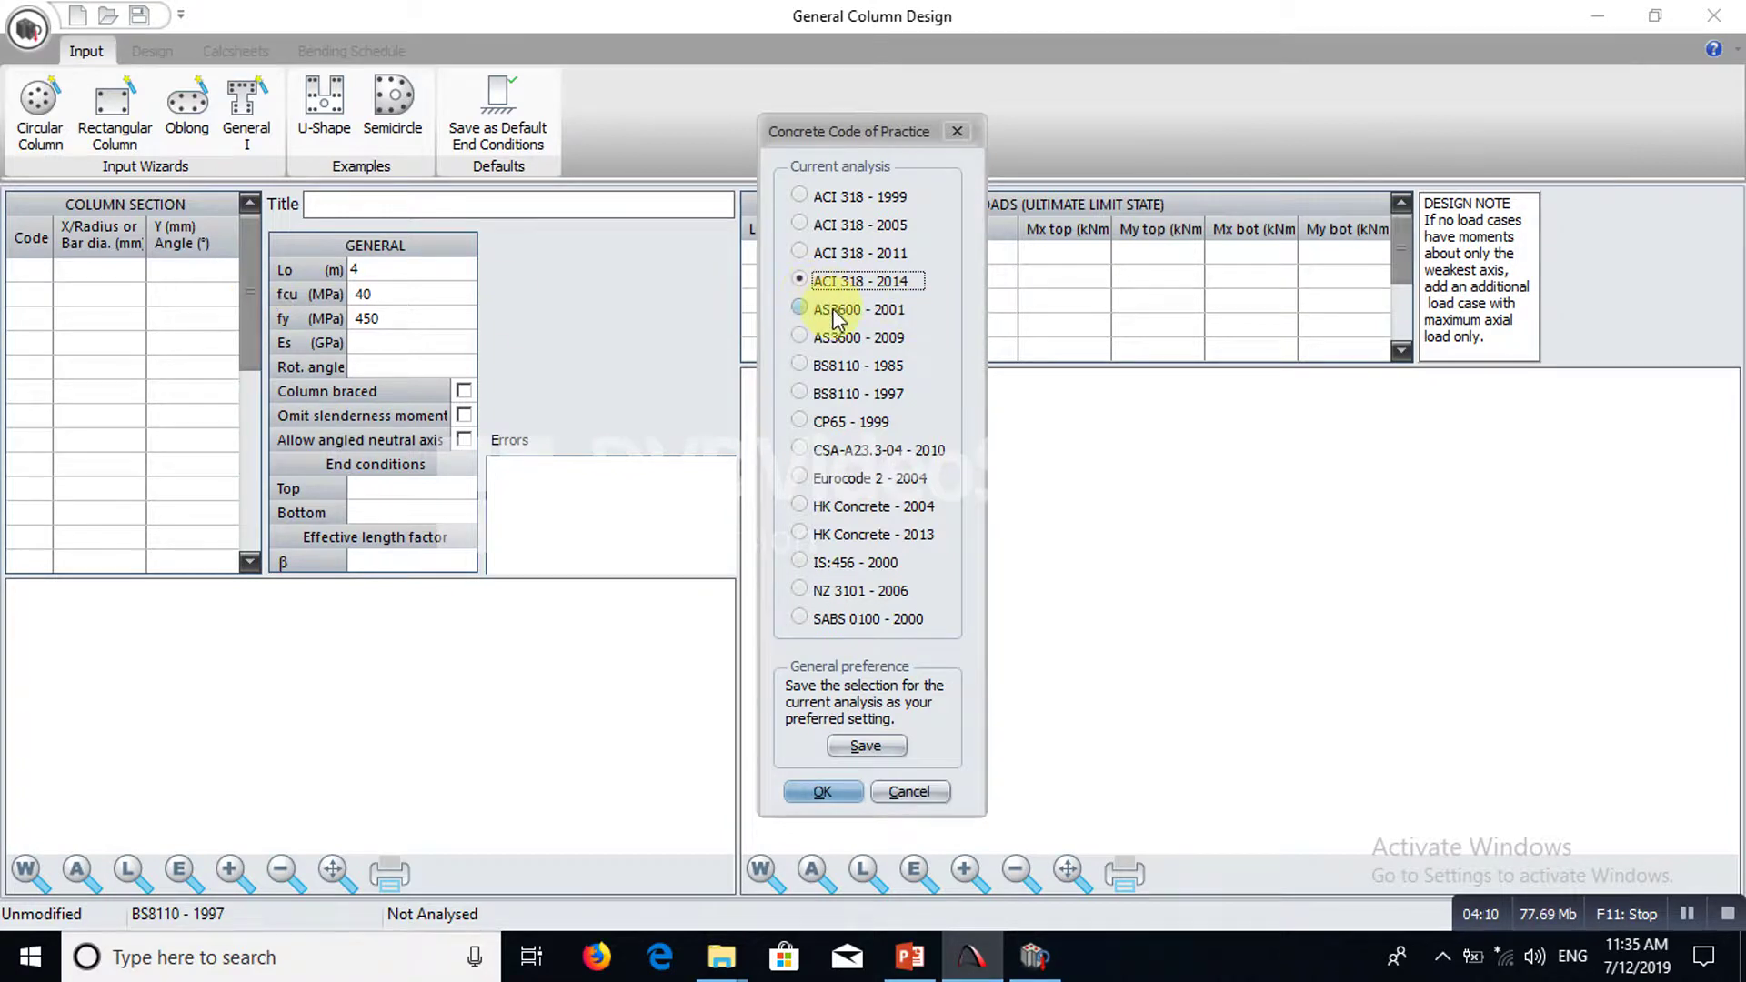
pyautogui.click(866, 745)
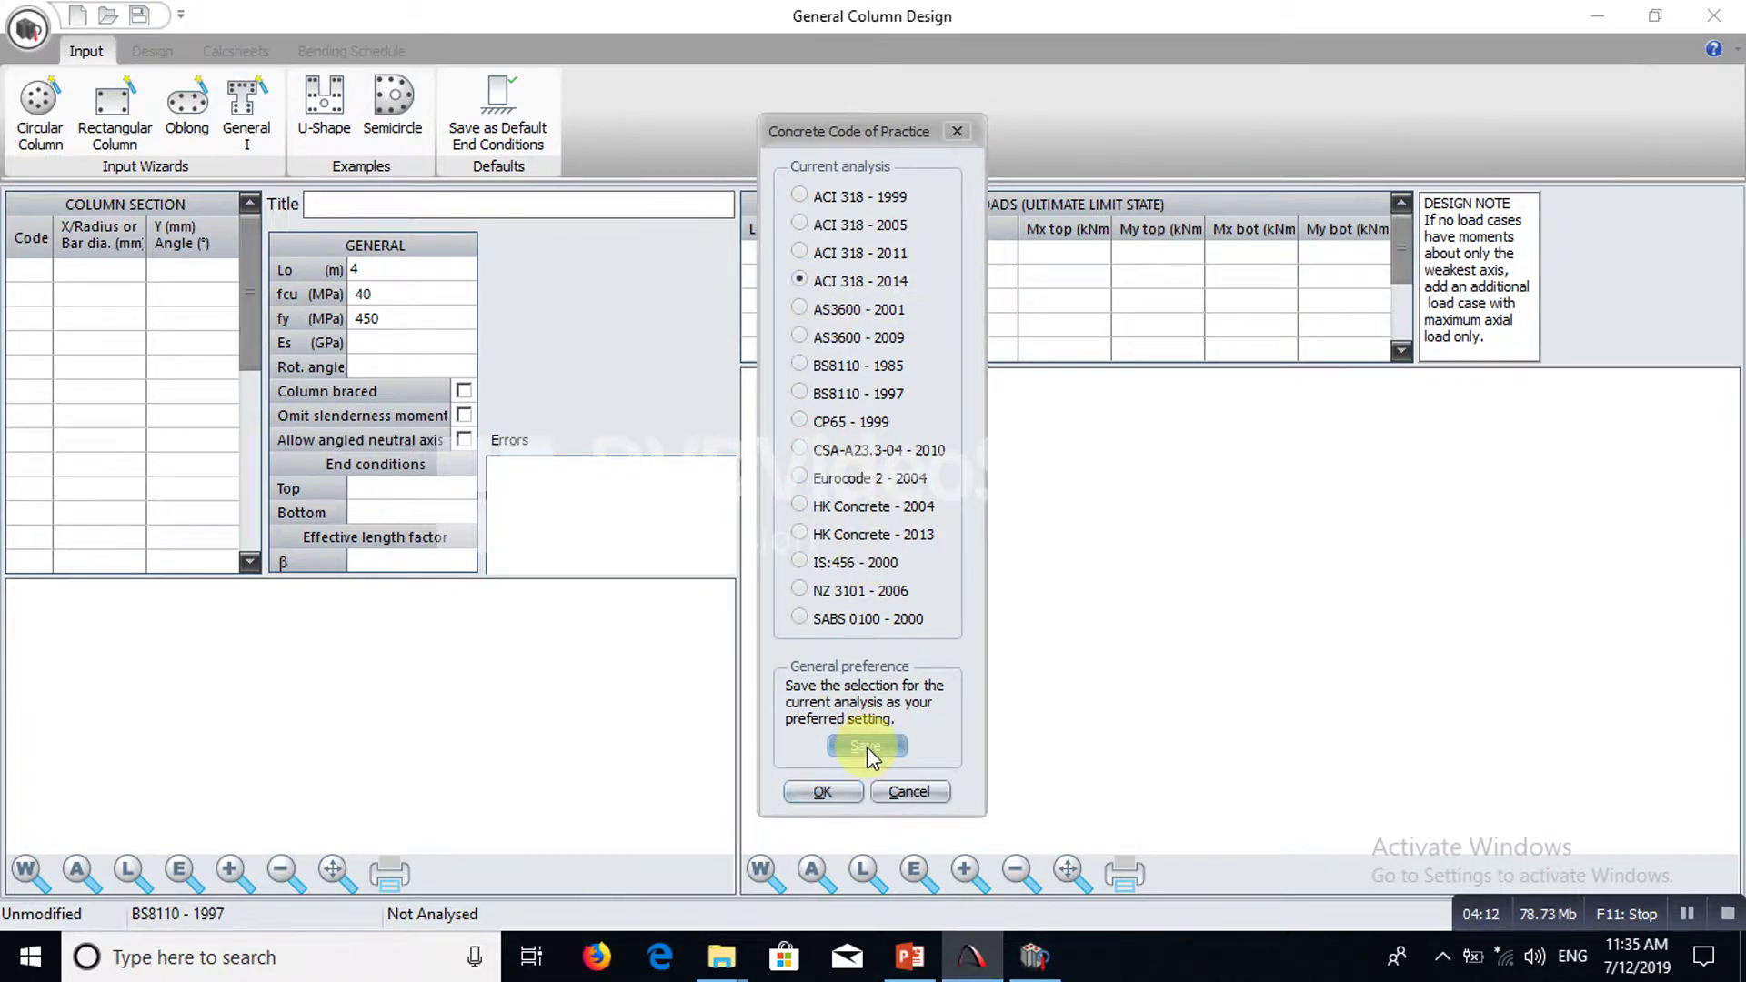
pyautogui.click(822, 790)
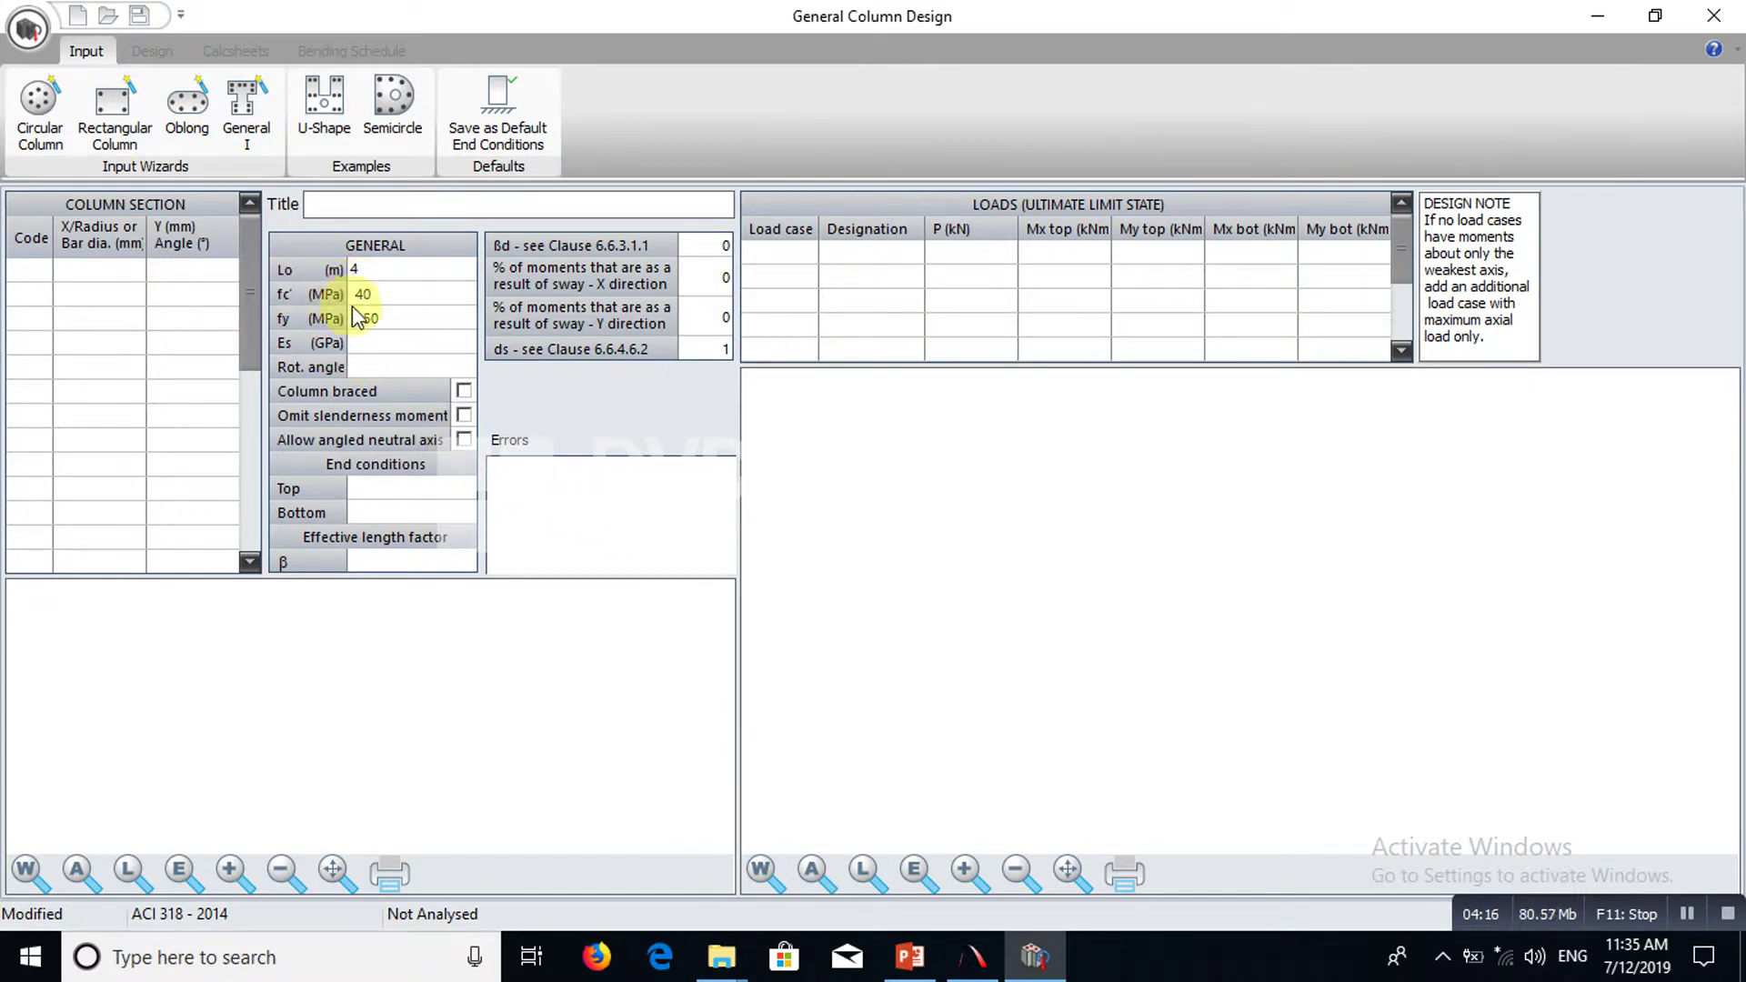
# Set the material properties to fc' 32 MPa, fy 460 MPa and Es 200 GPa.
pyautogui.click(393, 296)
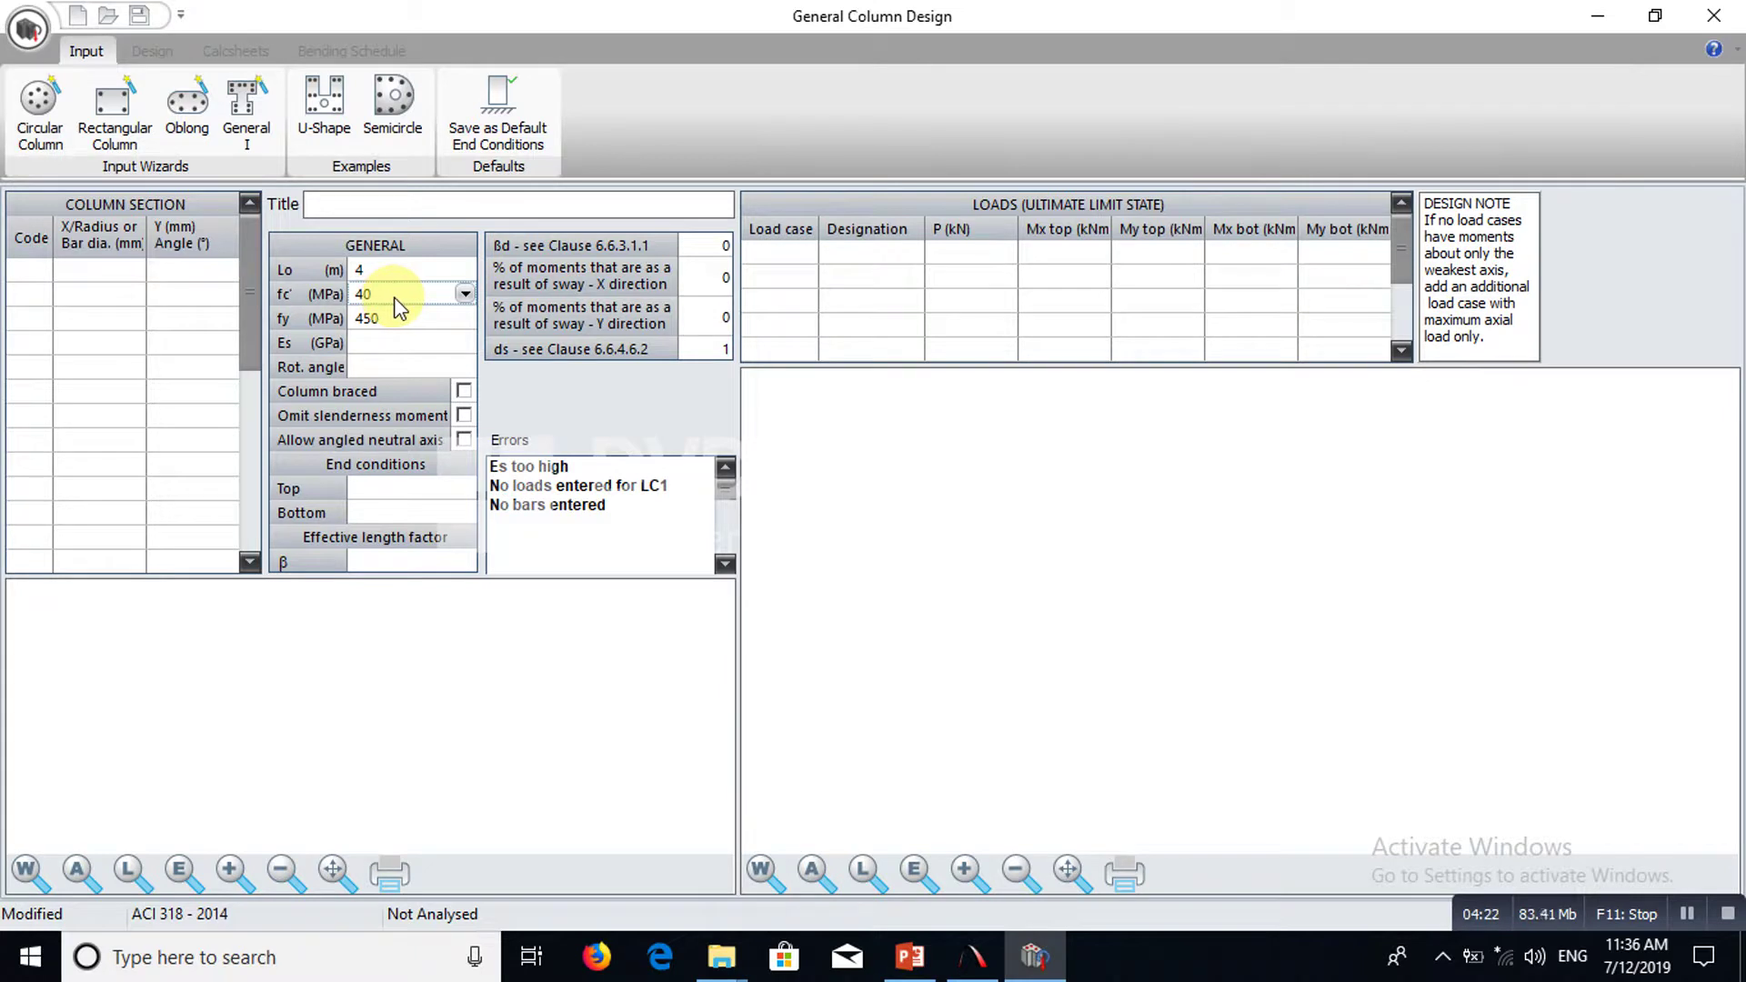
pyautogui.click(395, 300)
pyautogui.write('32')
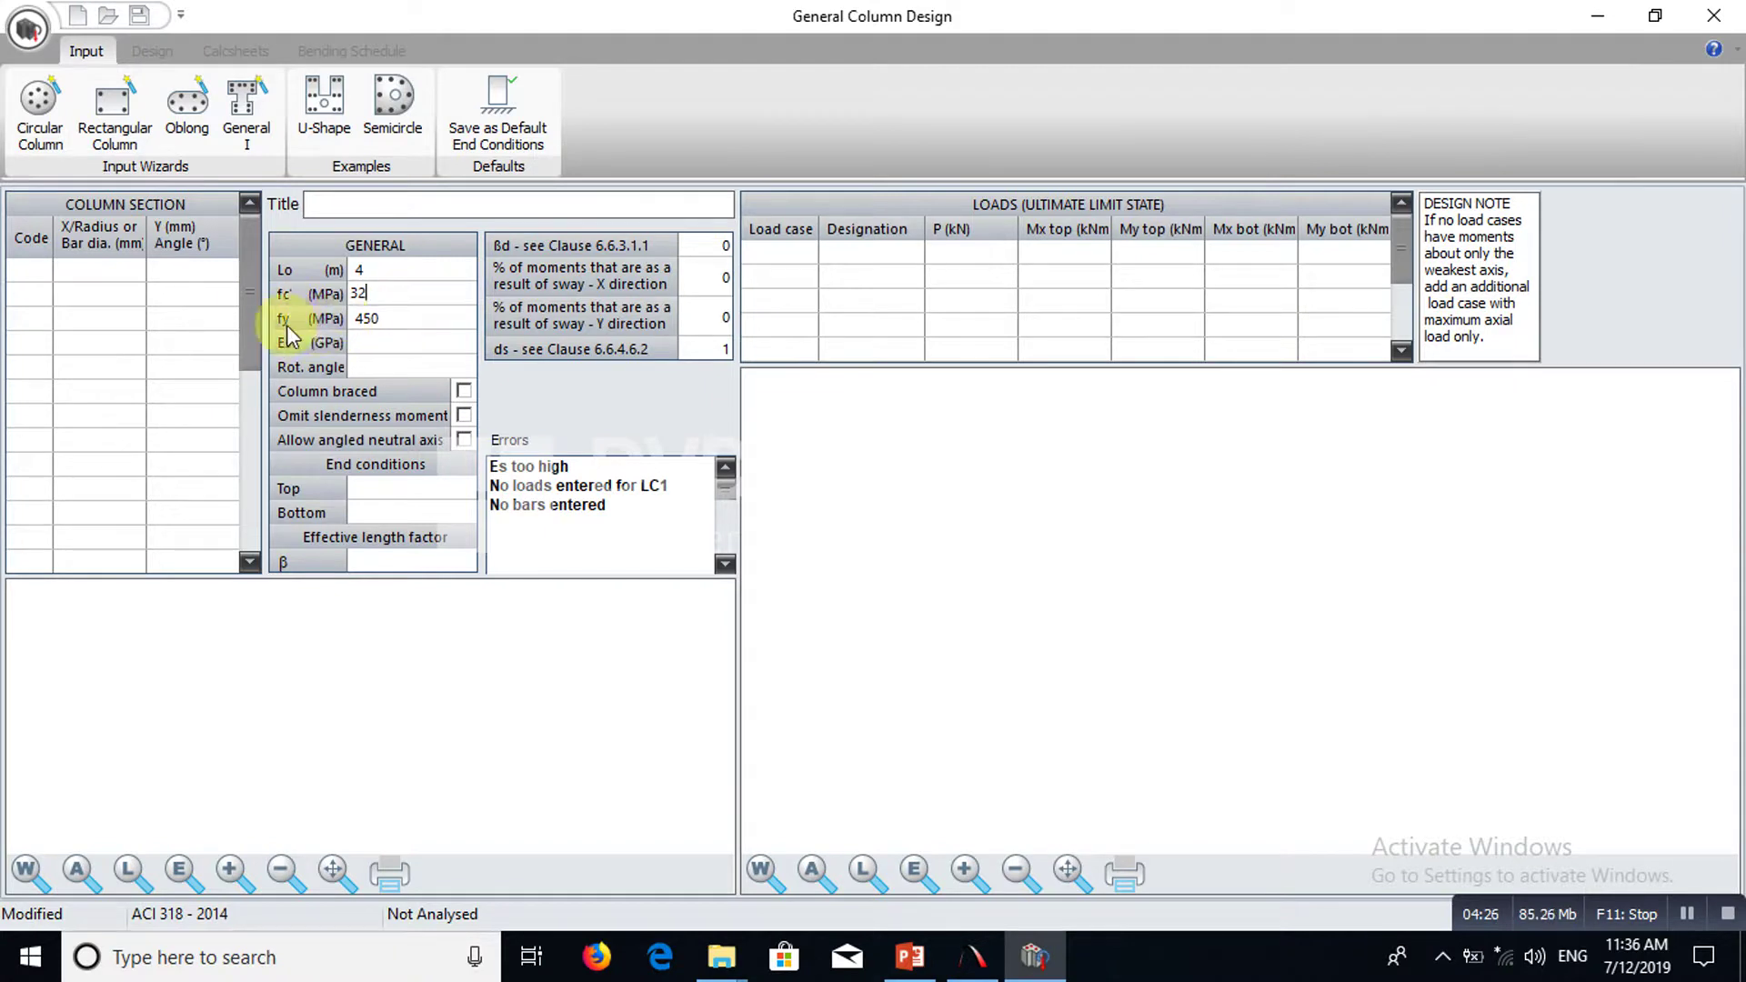
pyautogui.press('Return')
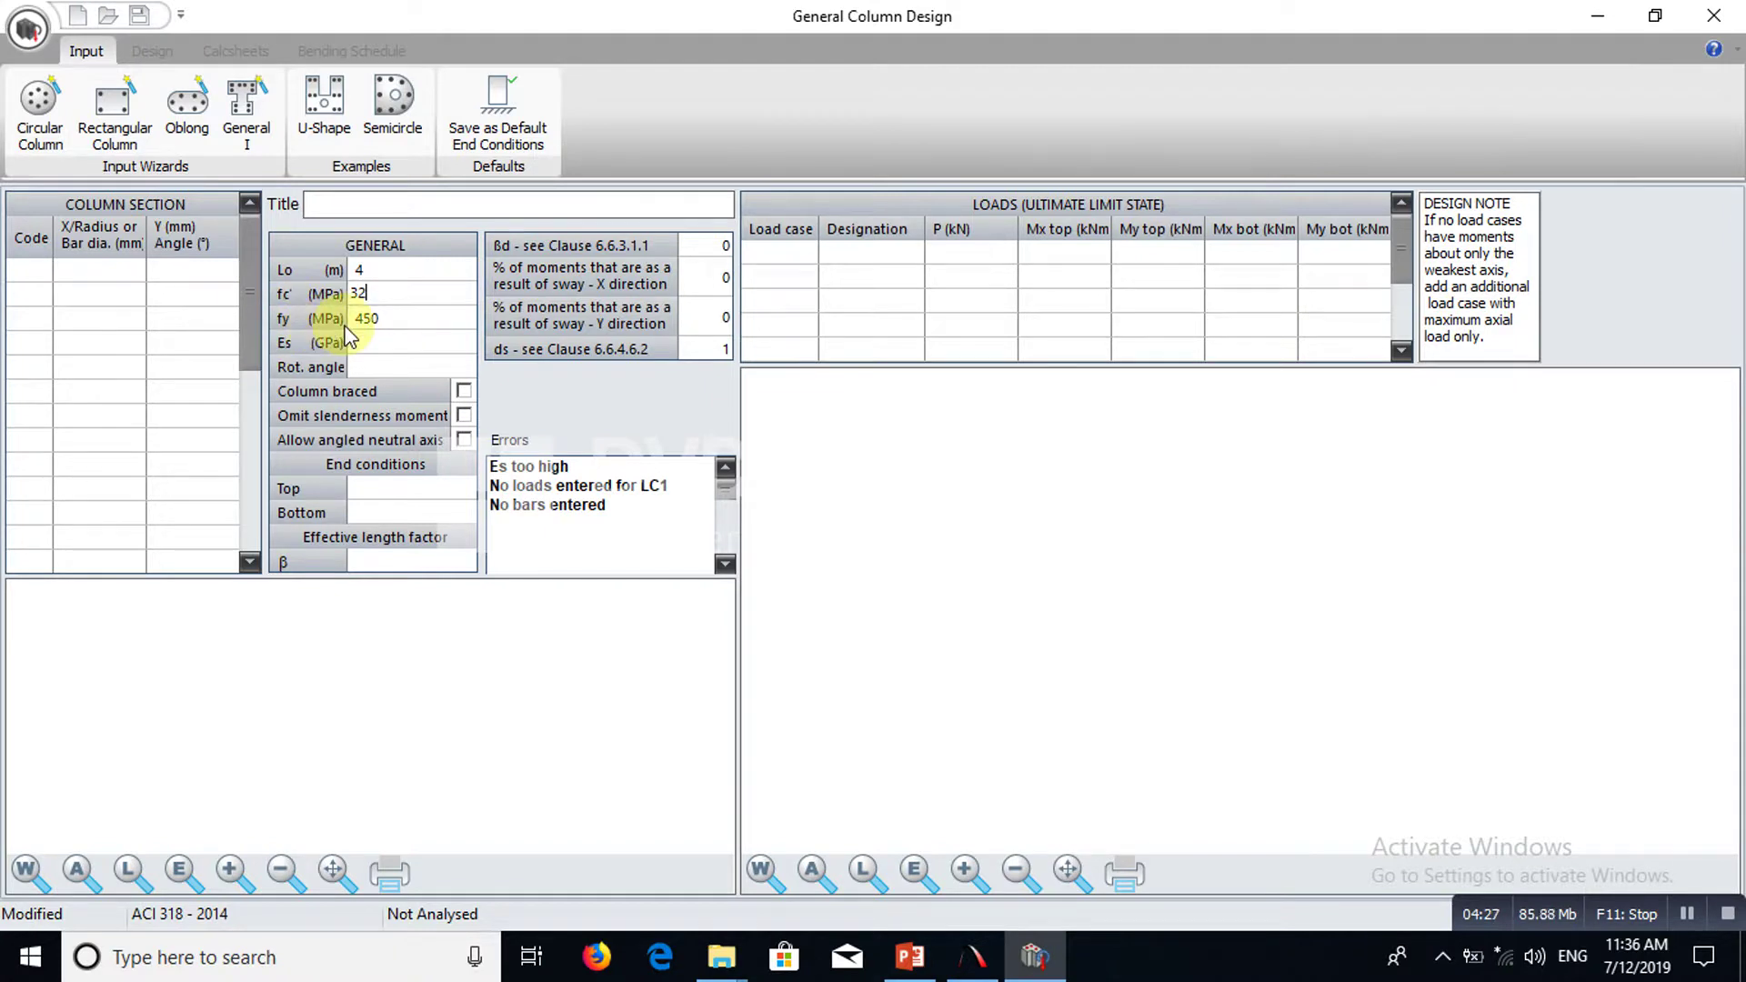
pyautogui.click(406, 318)
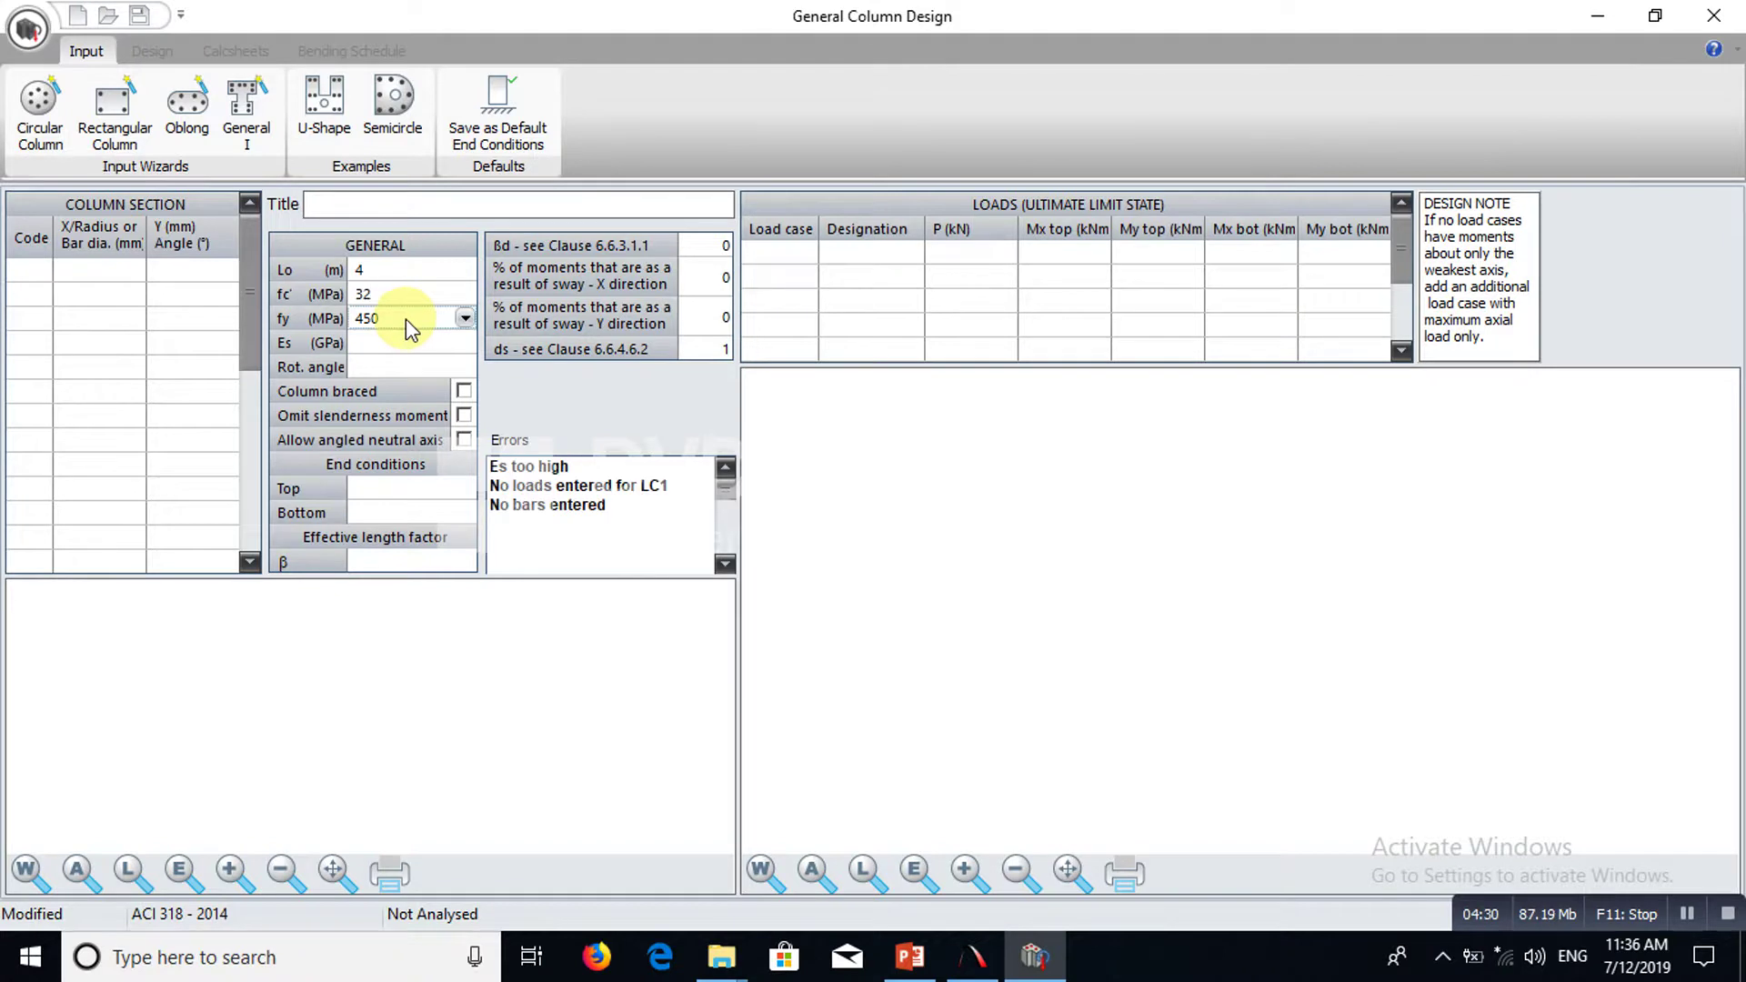
pyautogui.click(406, 320)
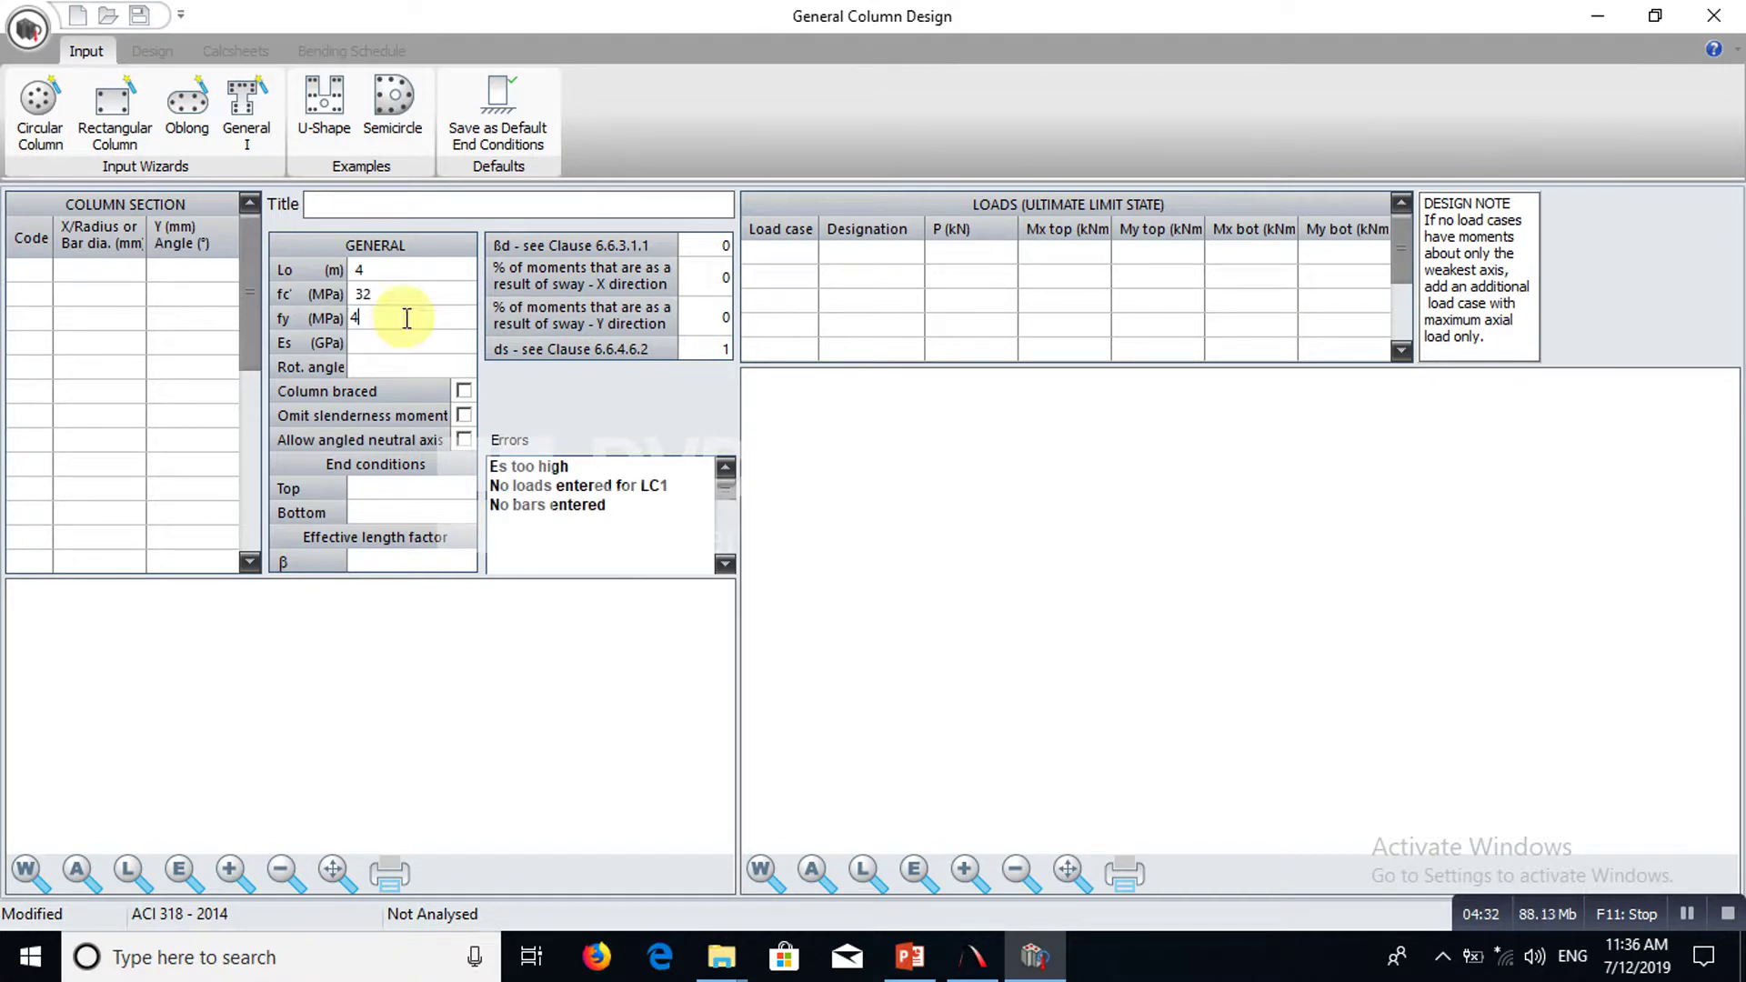
pyautogui.write('460')
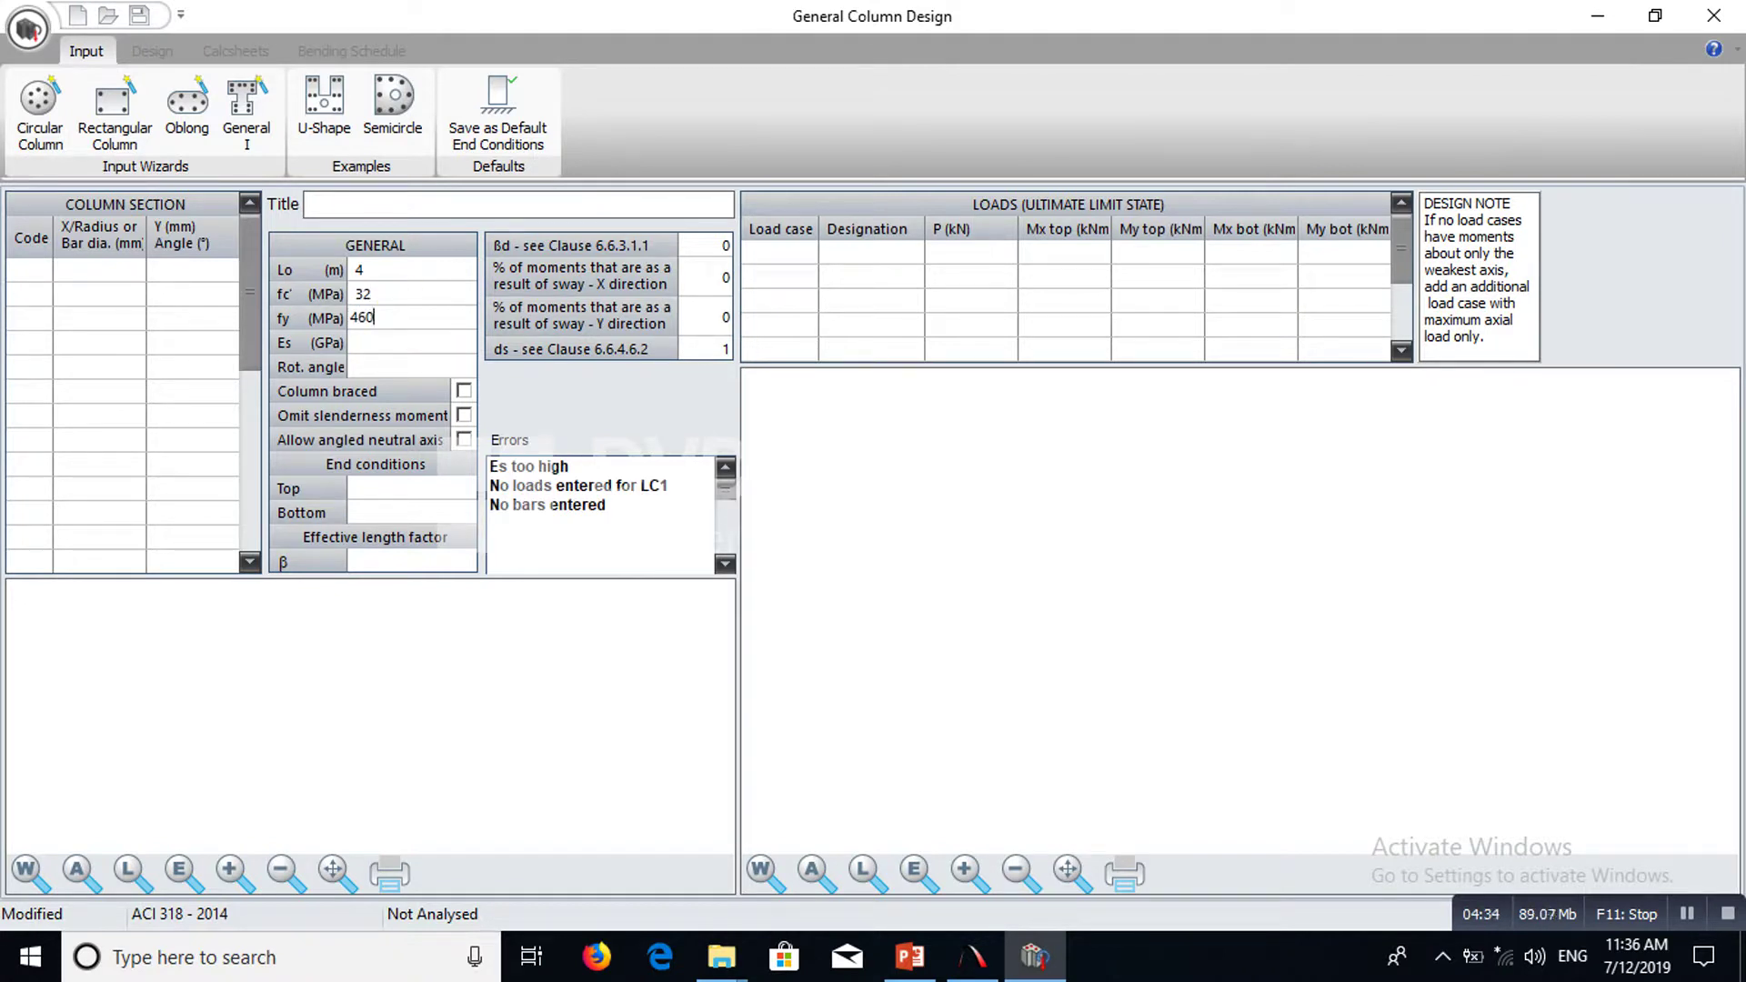
pyautogui.press('Return')
pyautogui.click(400, 346)
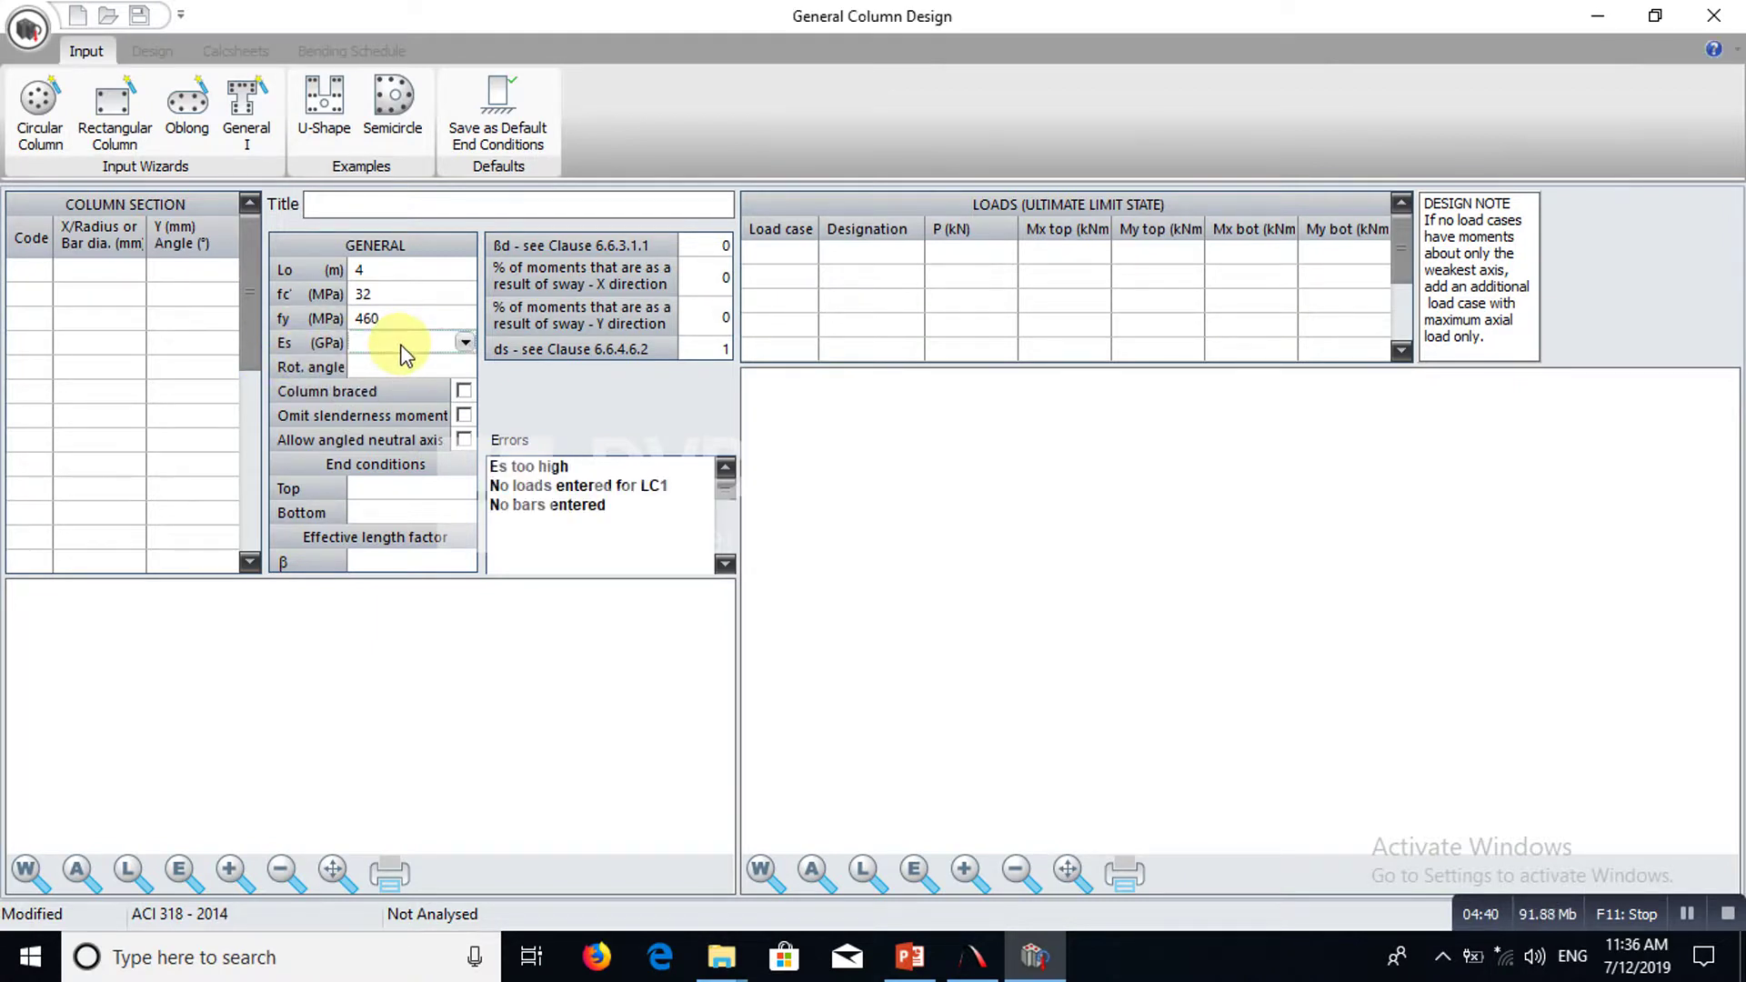
pyautogui.write('200')
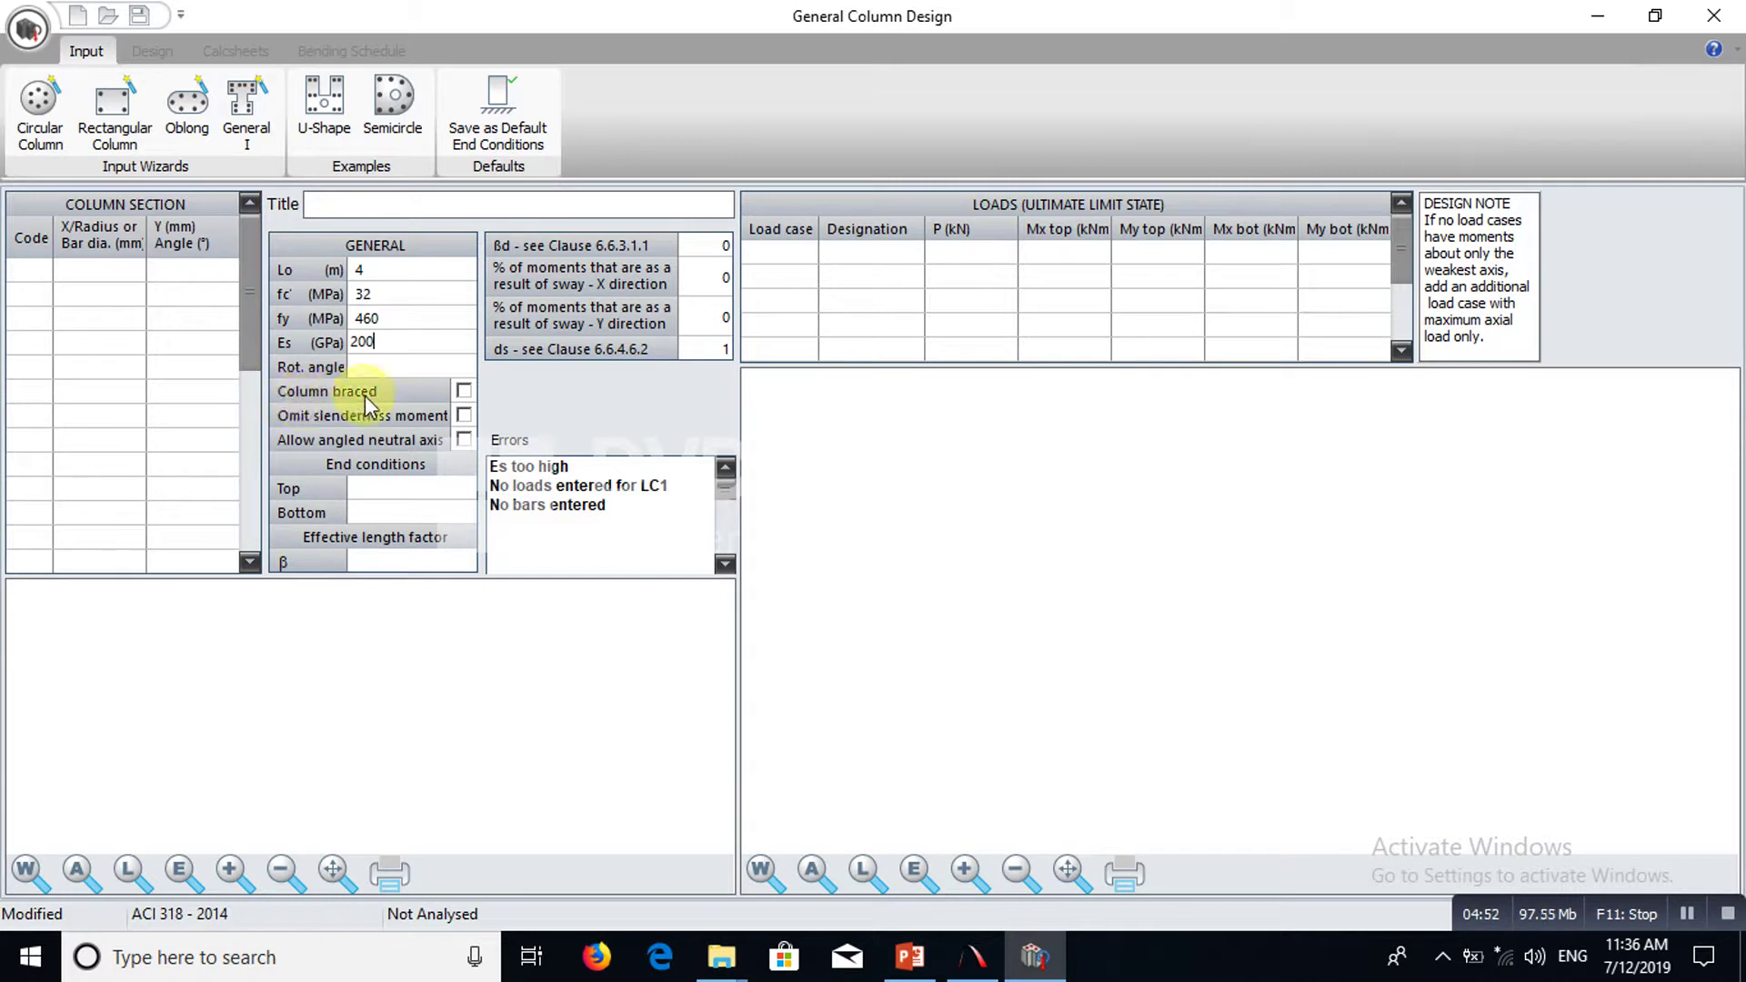
# Define the column as unbraced, with end conditions Partially Fixed for the top and Fully Fixed for the bottom.
pyautogui.click(464, 391)
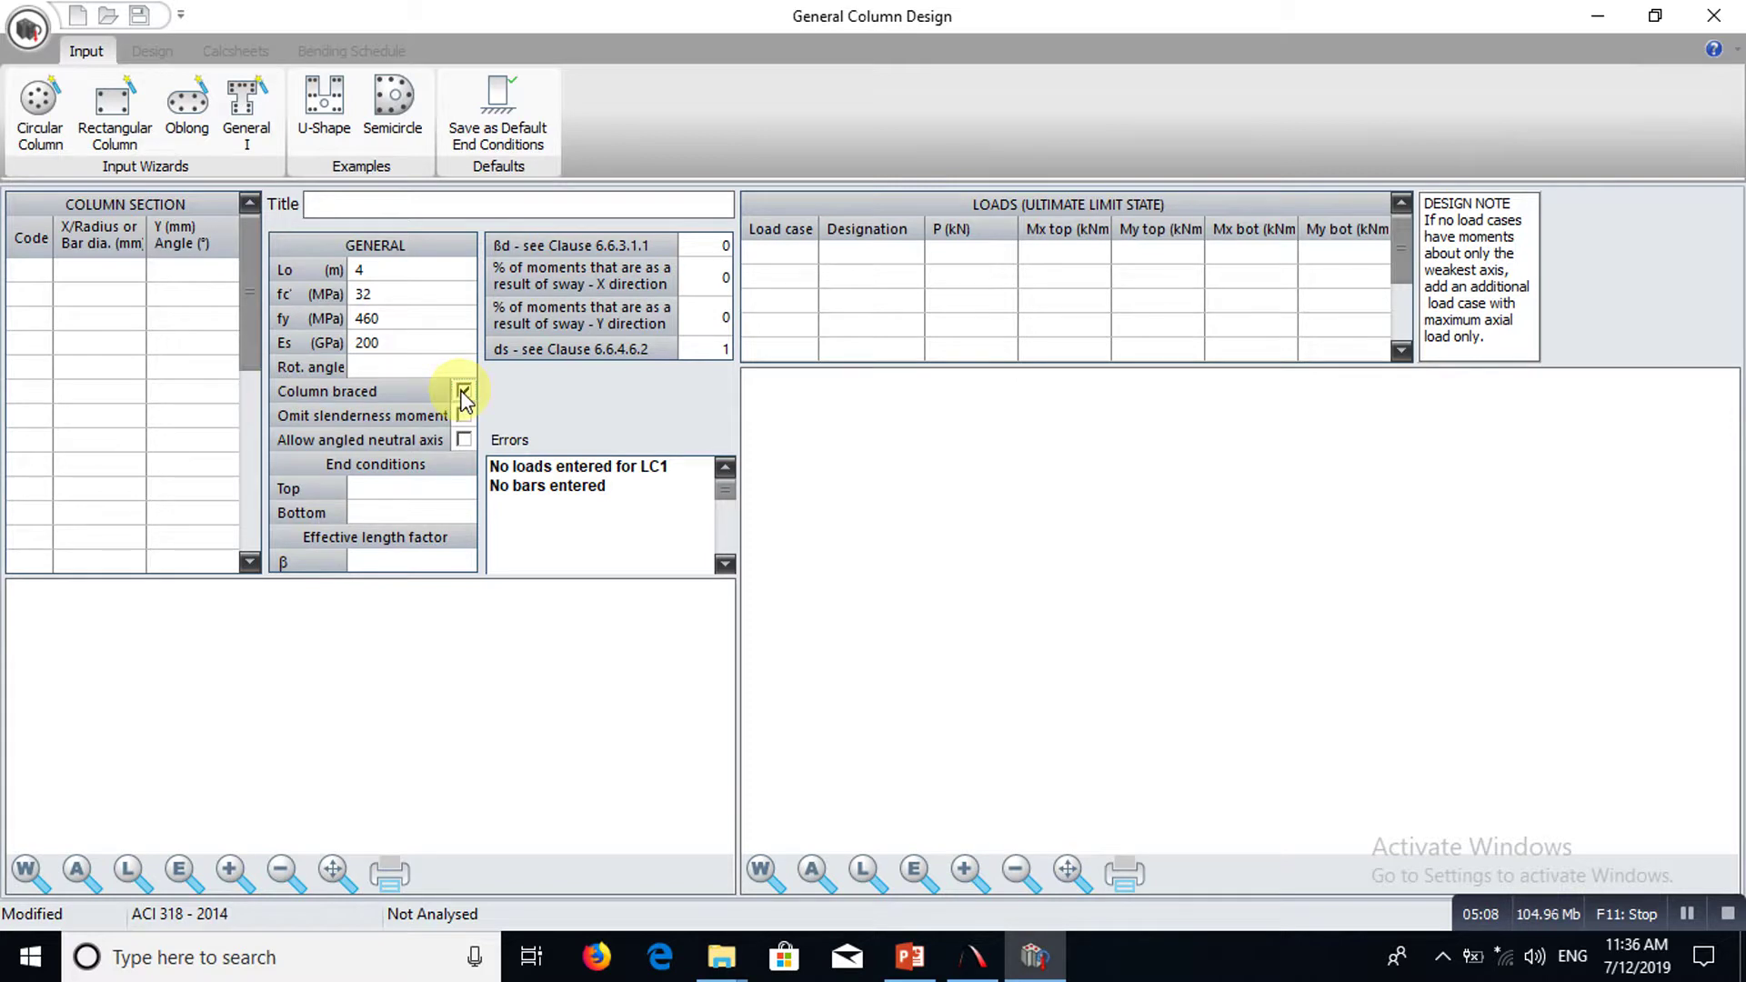
pyautogui.click(464, 391)
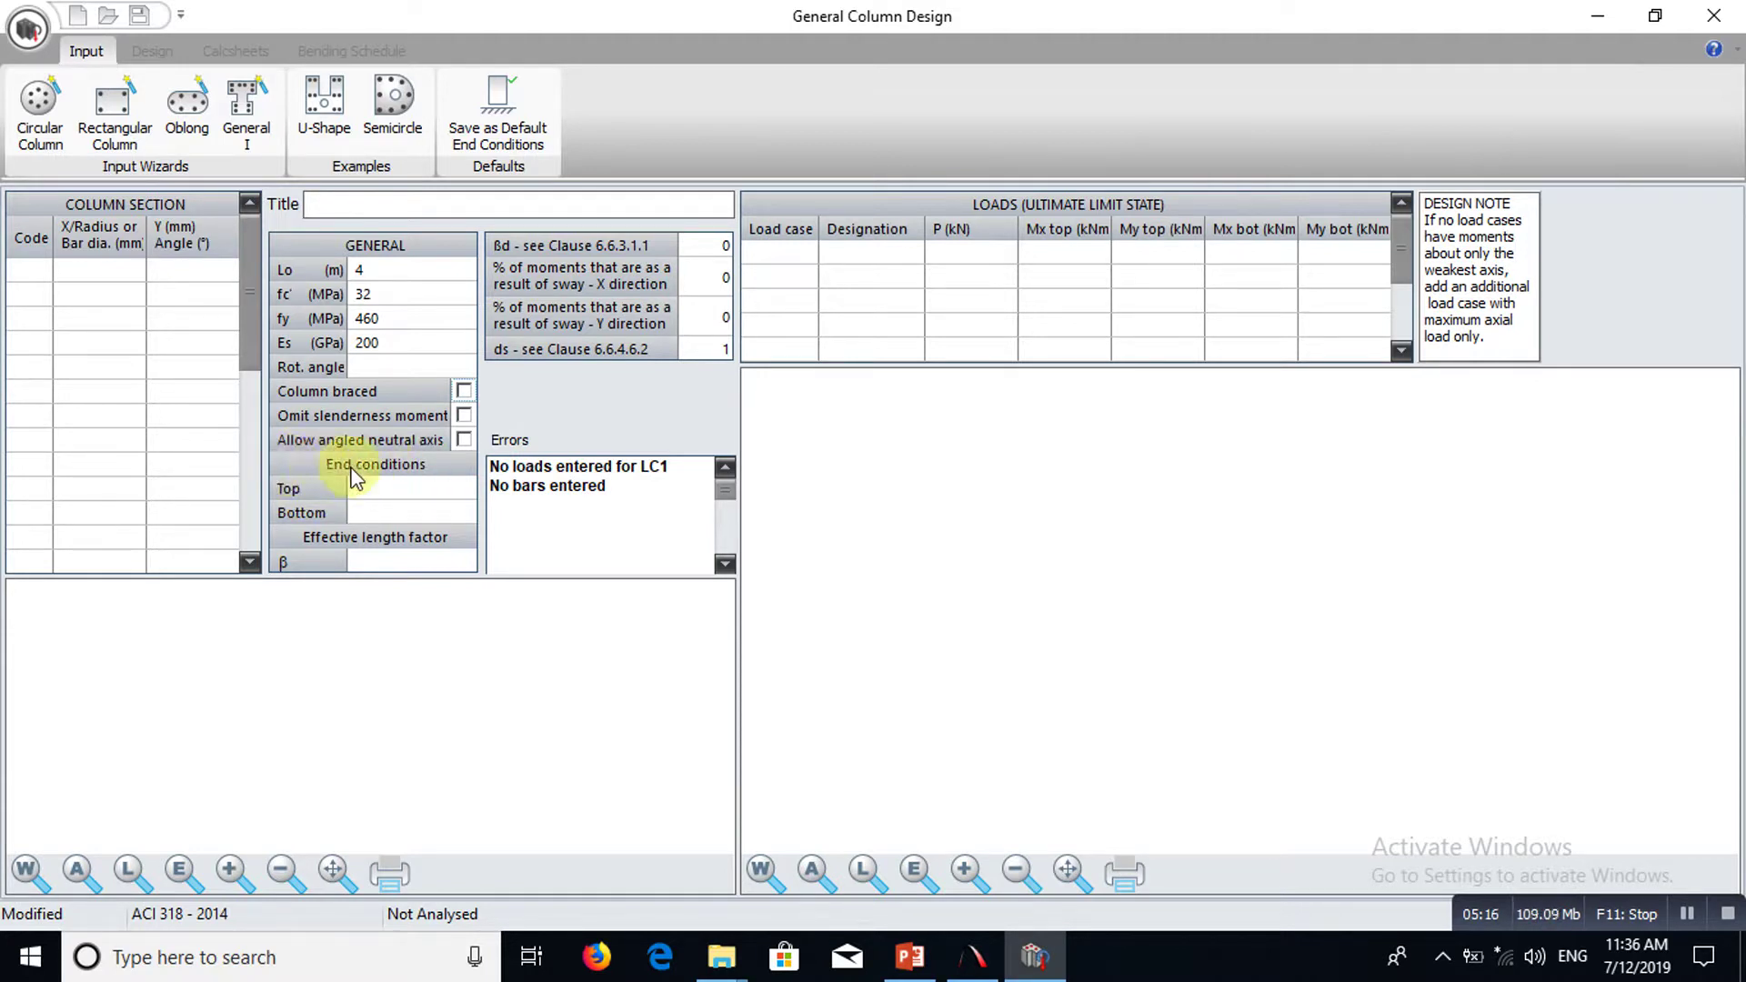
pyautogui.click(455, 491)
pyautogui.click(464, 489)
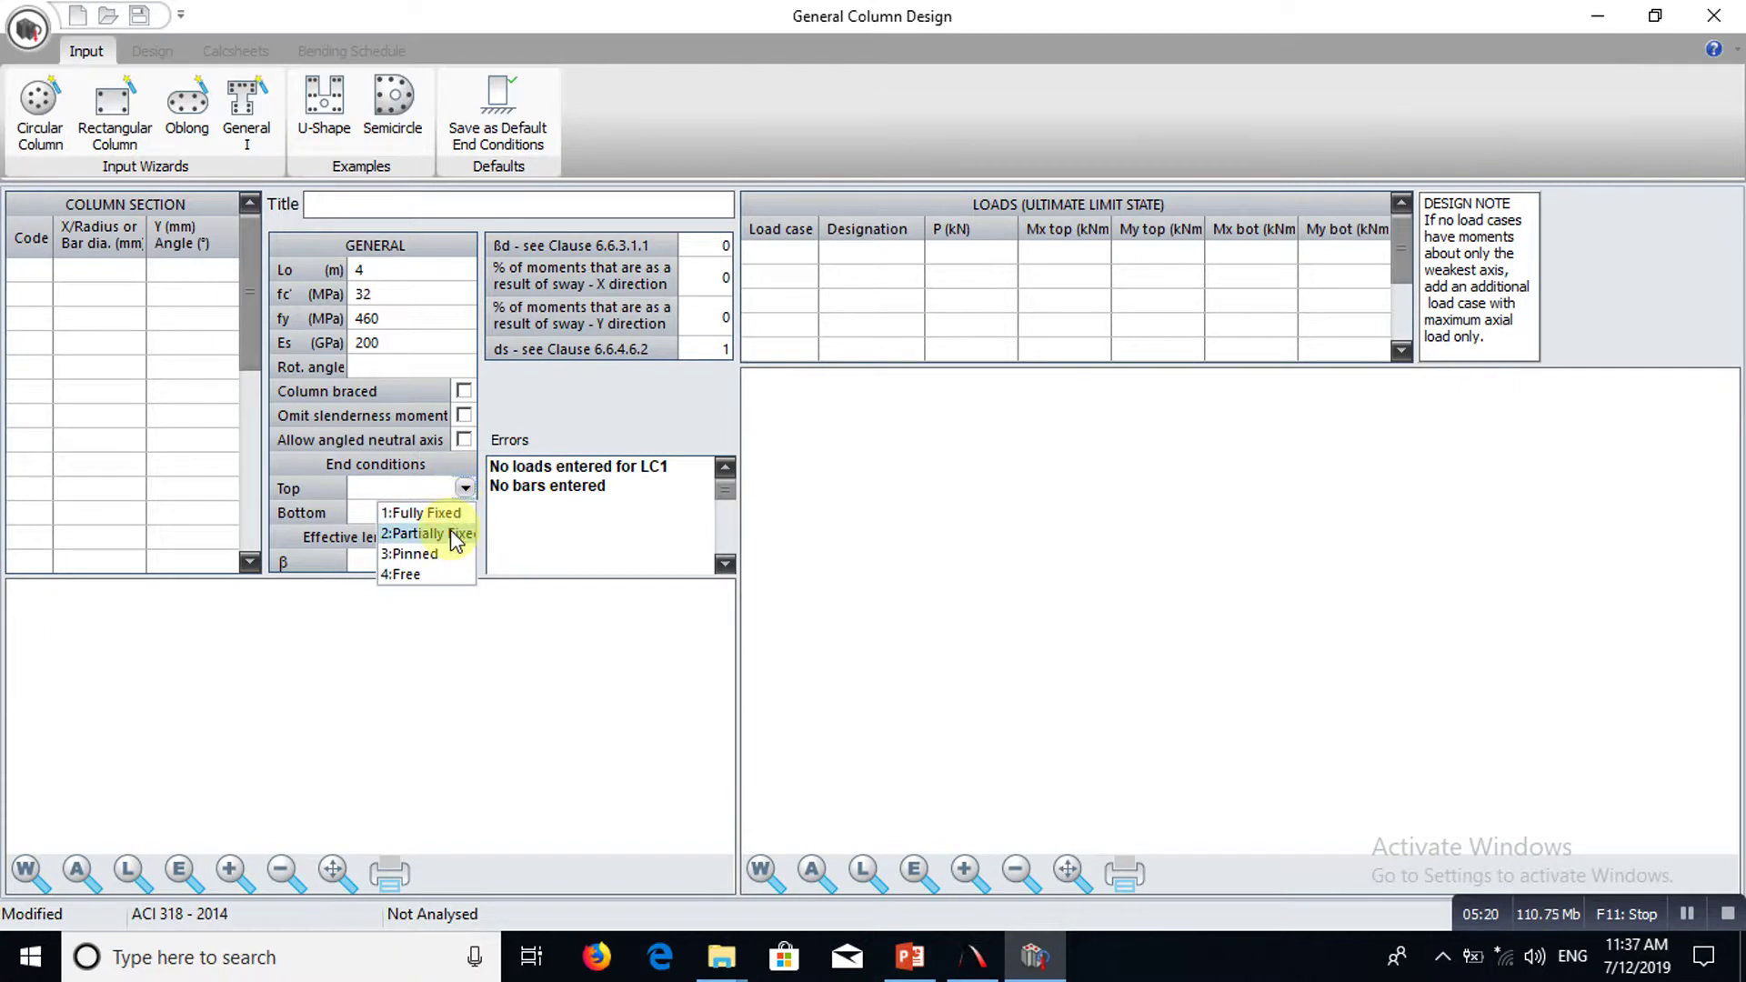
pyautogui.click(455, 534)
pyautogui.click(463, 514)
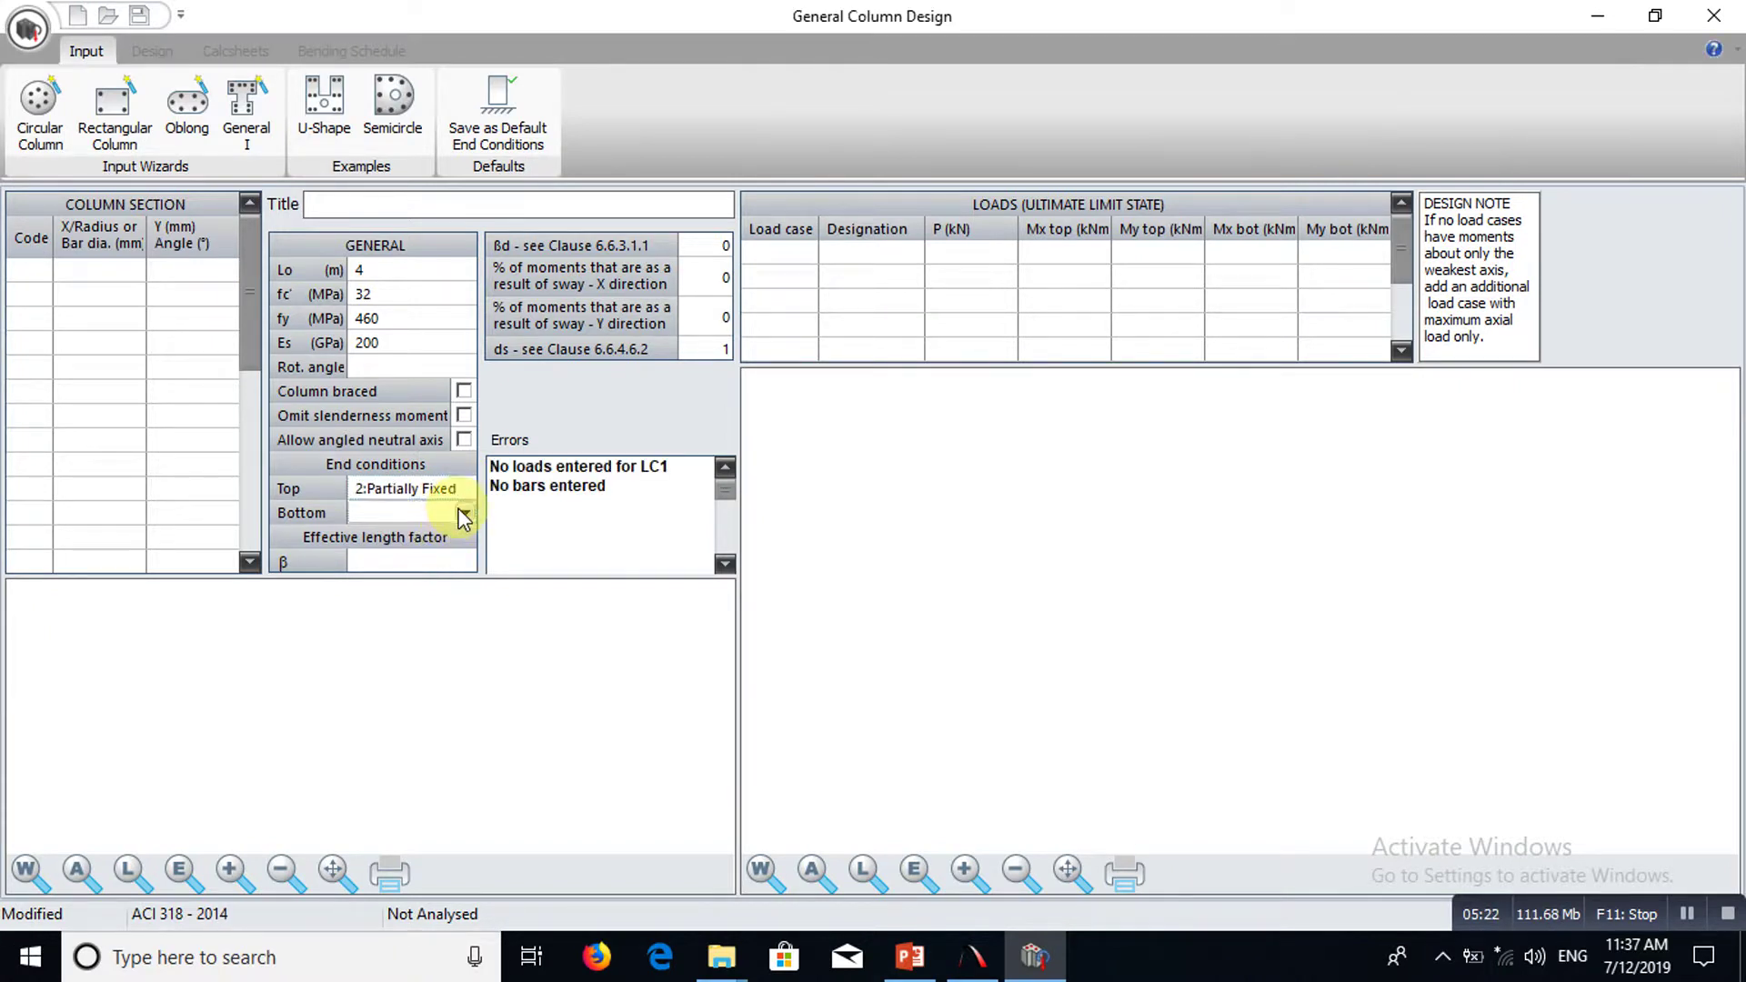
pyautogui.click(465, 514)
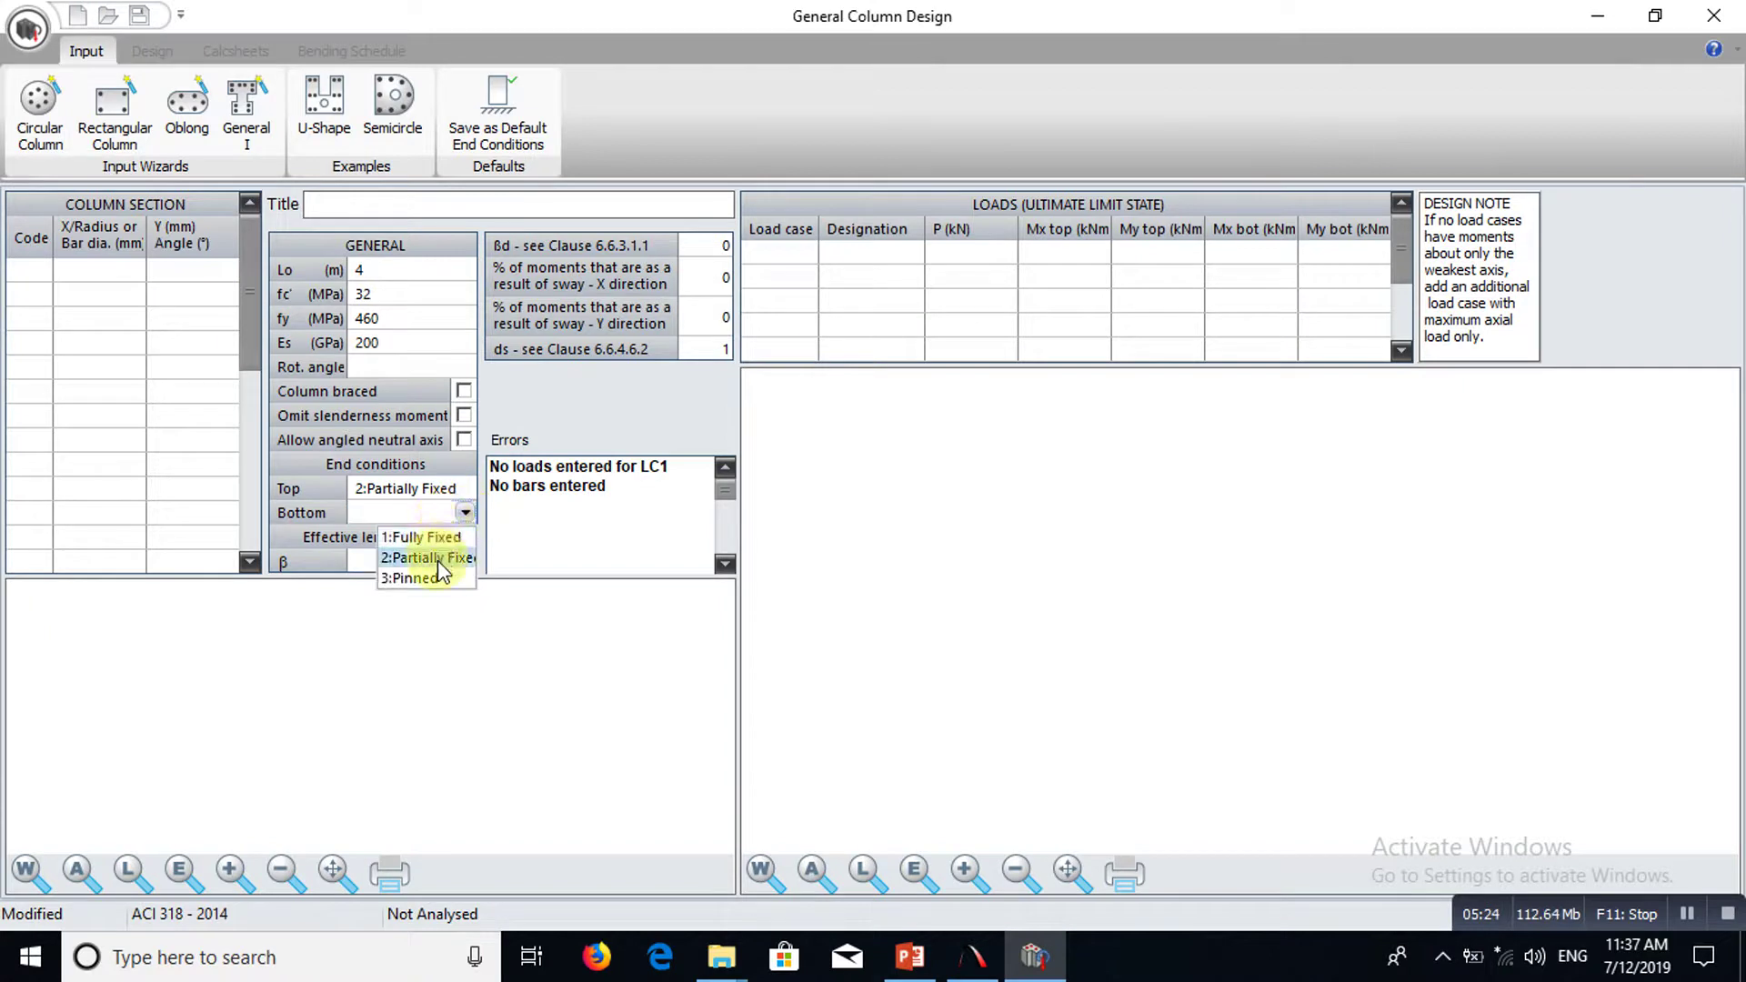
pyautogui.click(426, 537)
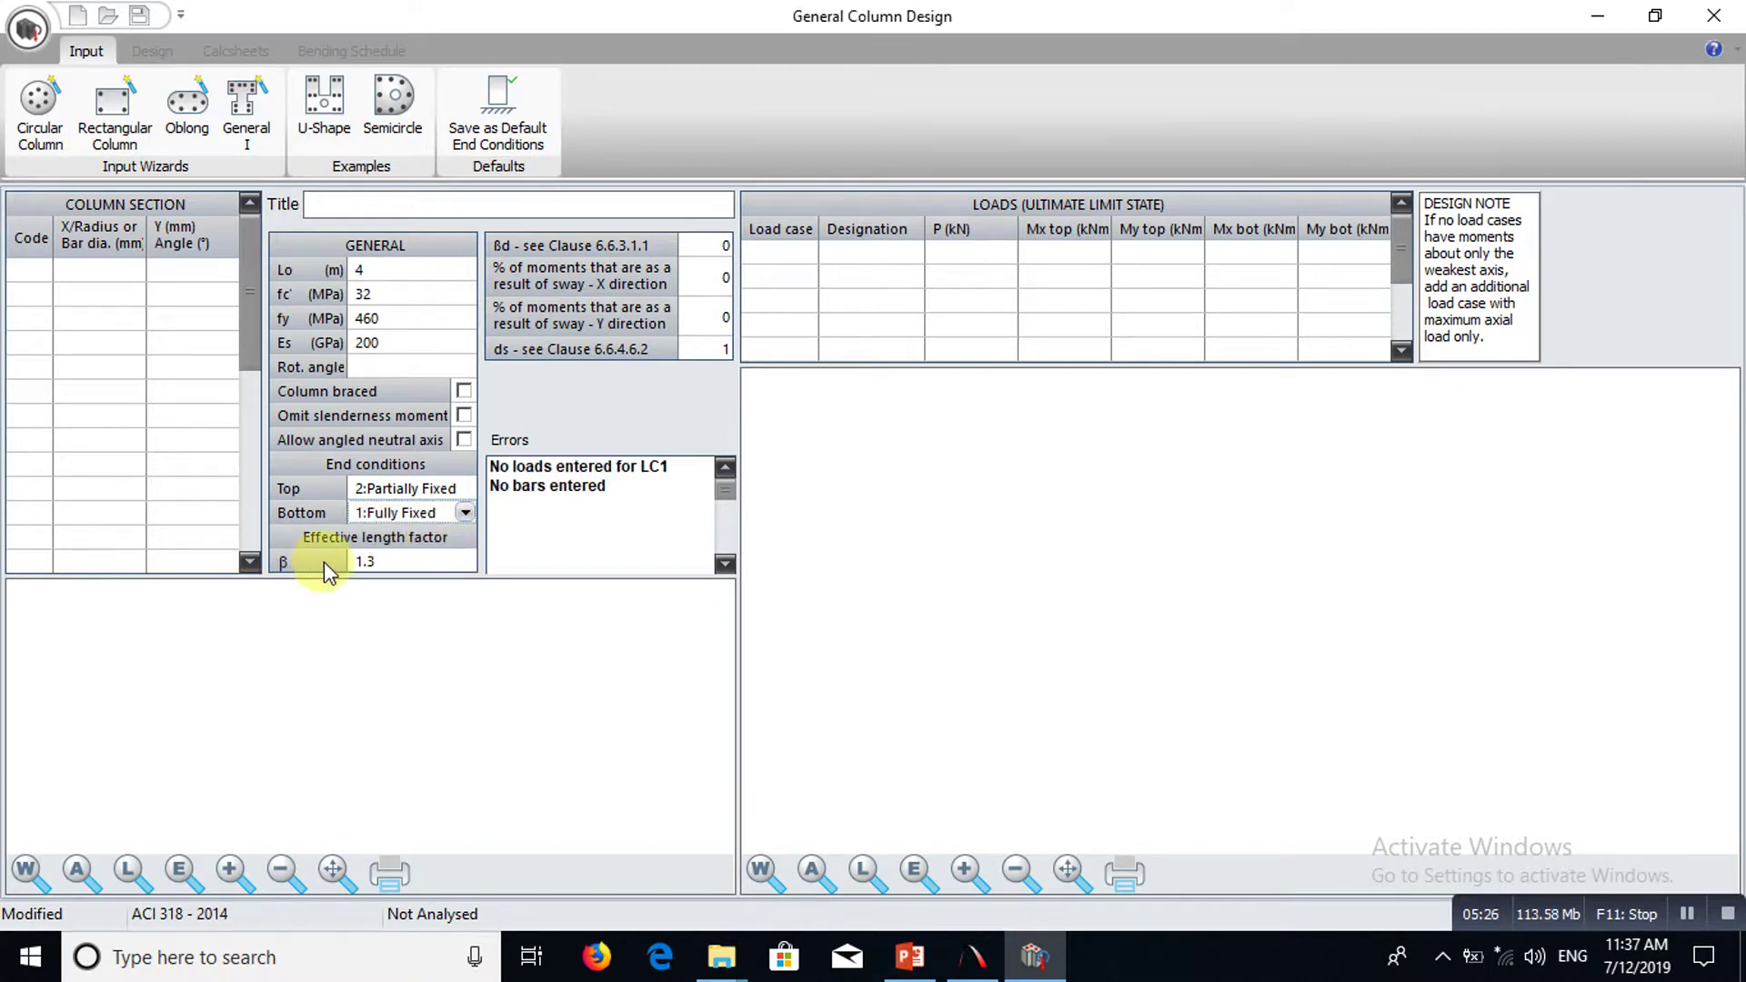
pyautogui.click(367, 558)
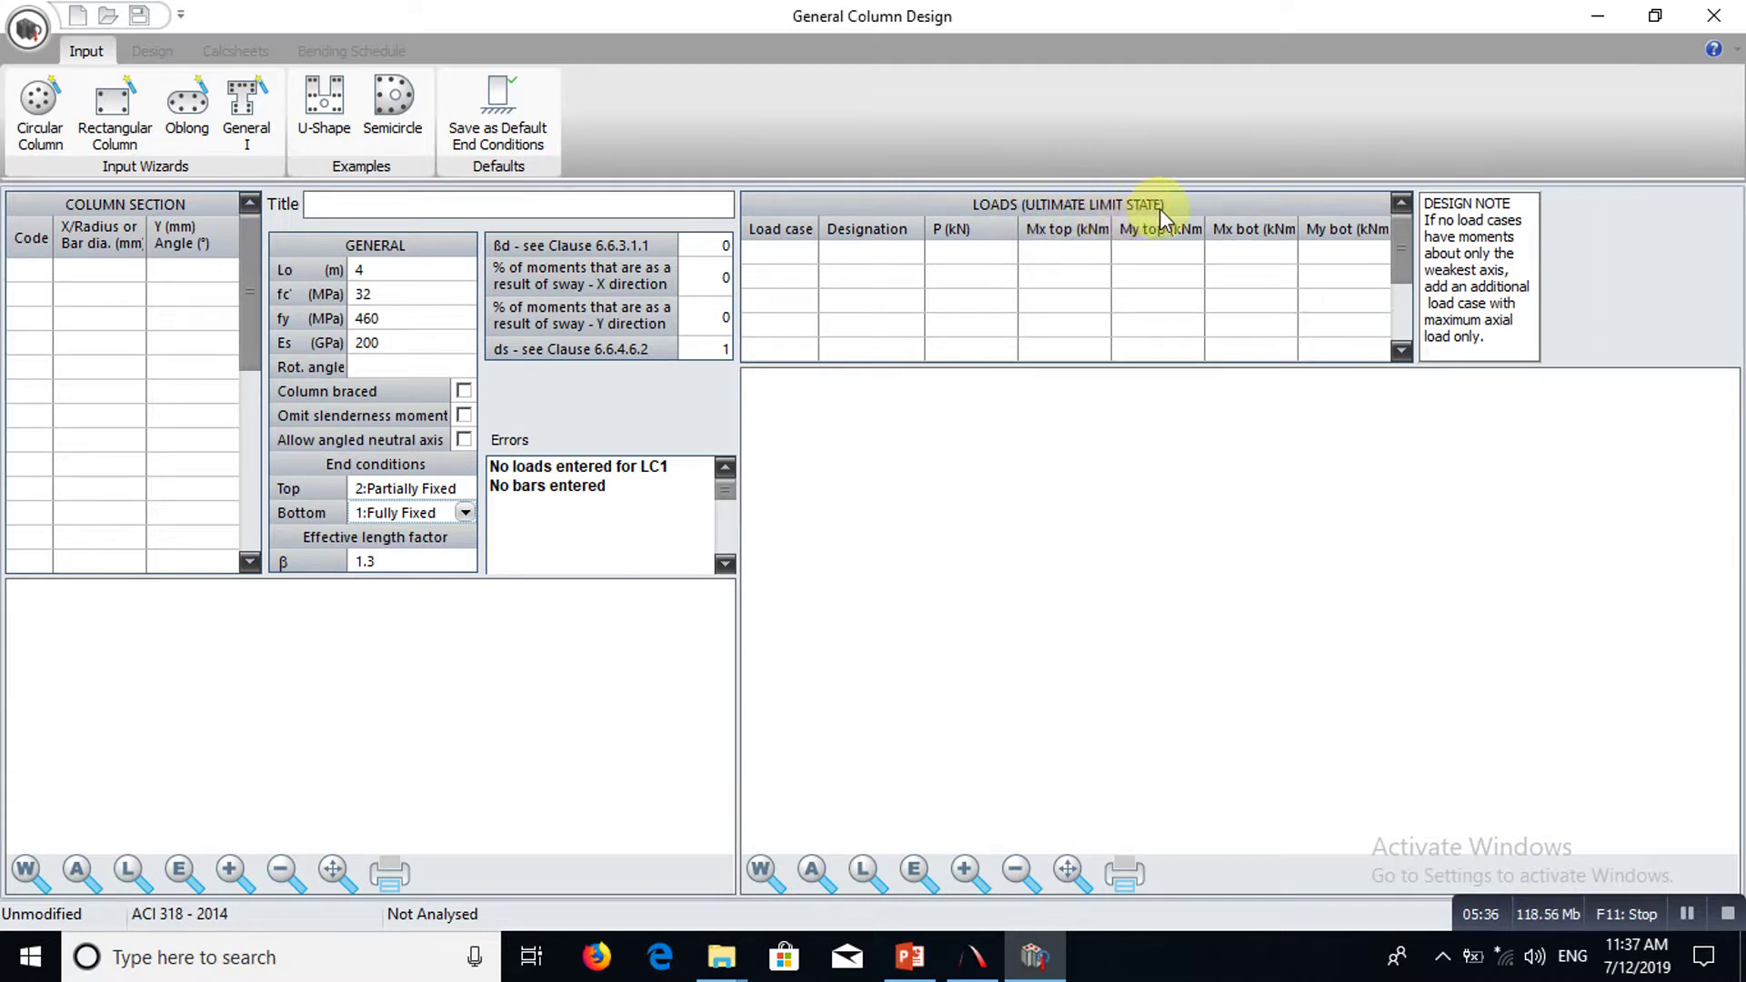
# Add load case 1 with the designation DL+LL to the ultimate limit state loads.
pyautogui.click(773, 253)
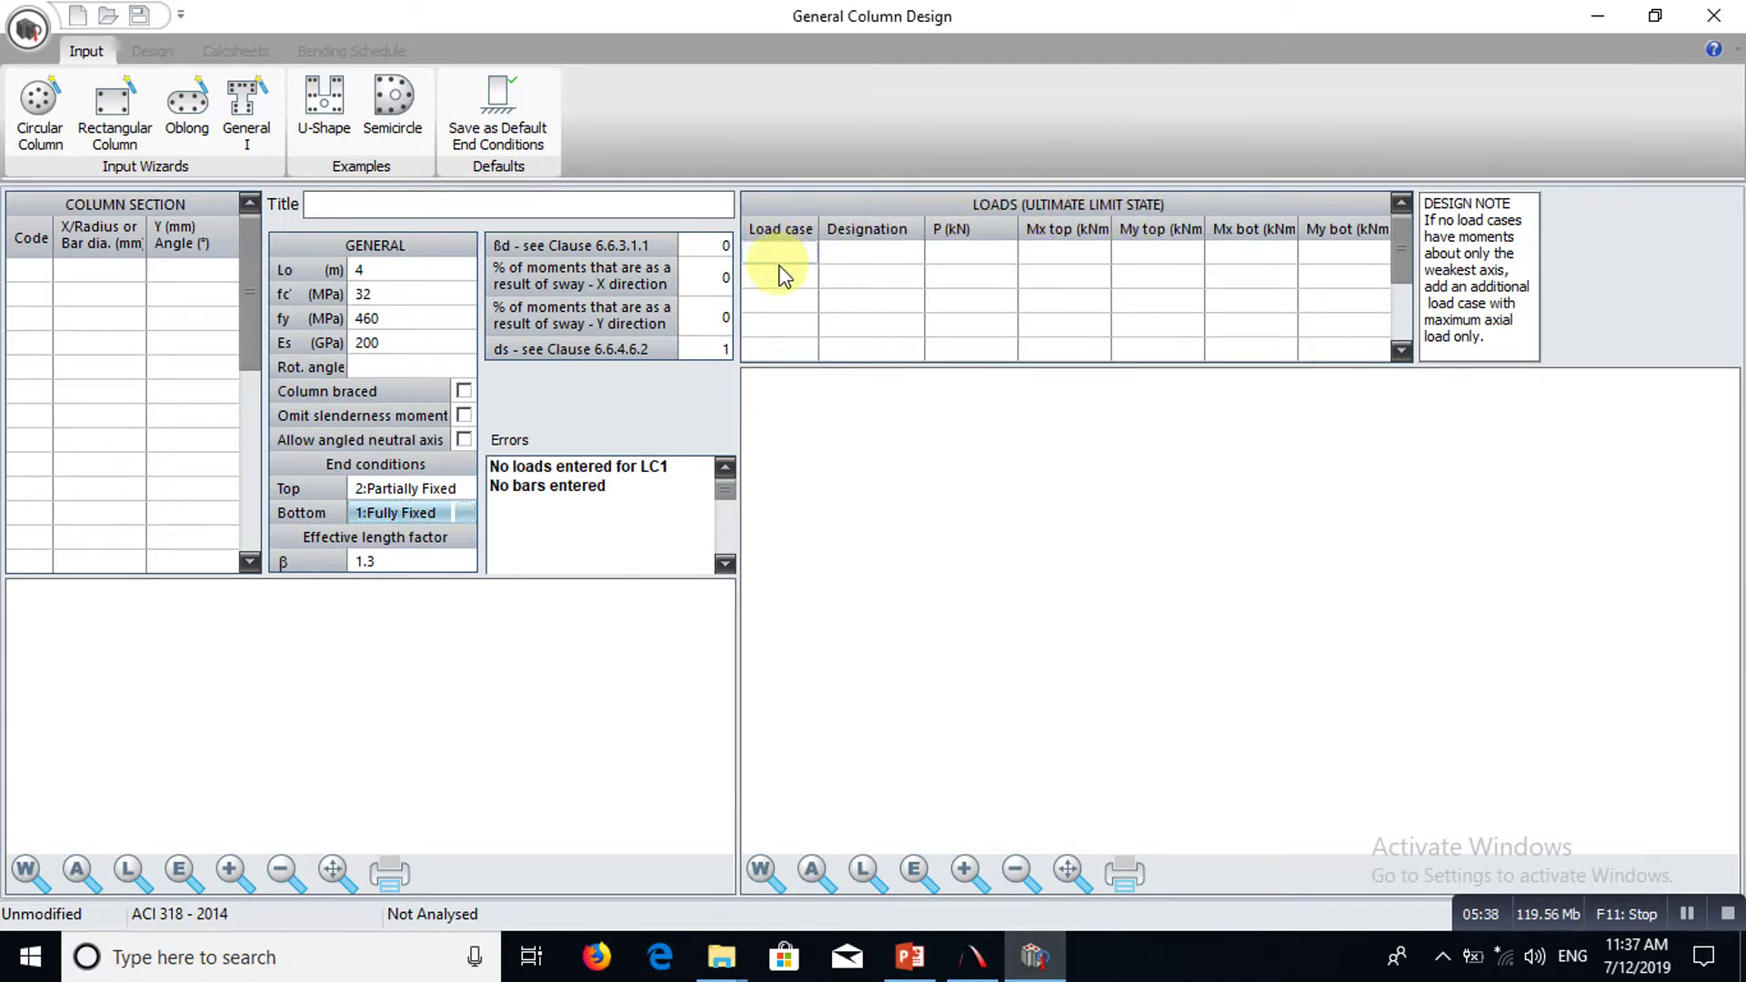
pyautogui.write('1')
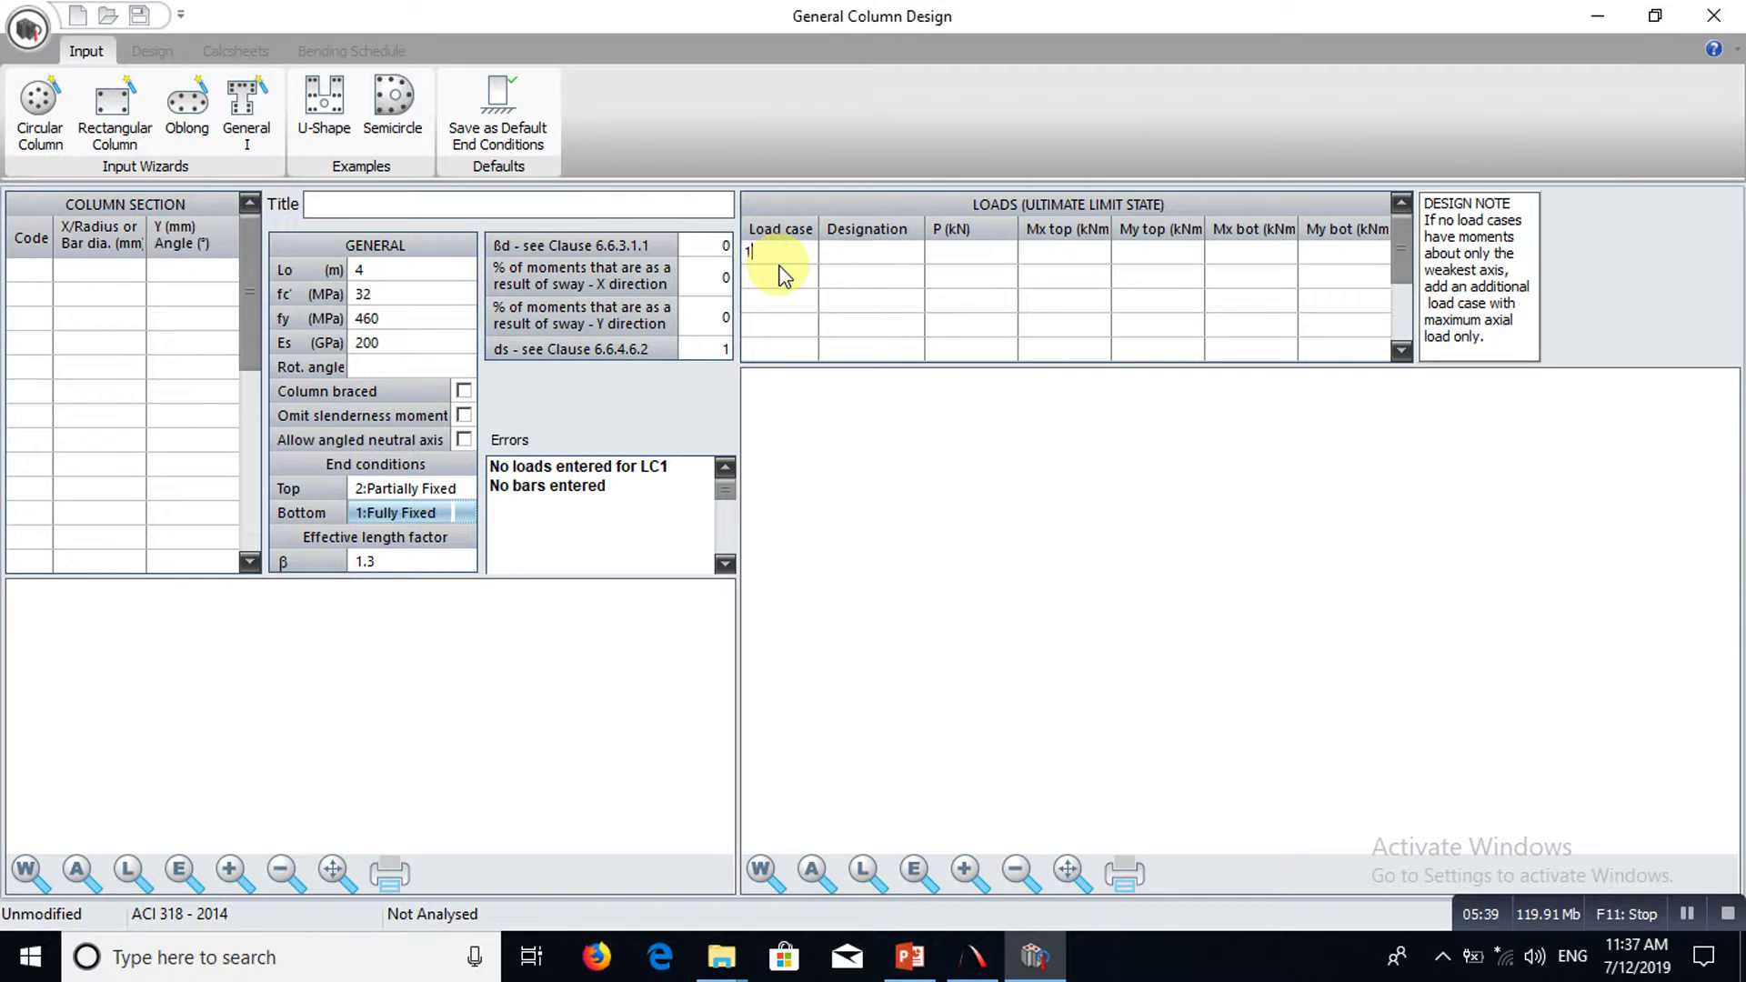
pyautogui.click(867, 254)
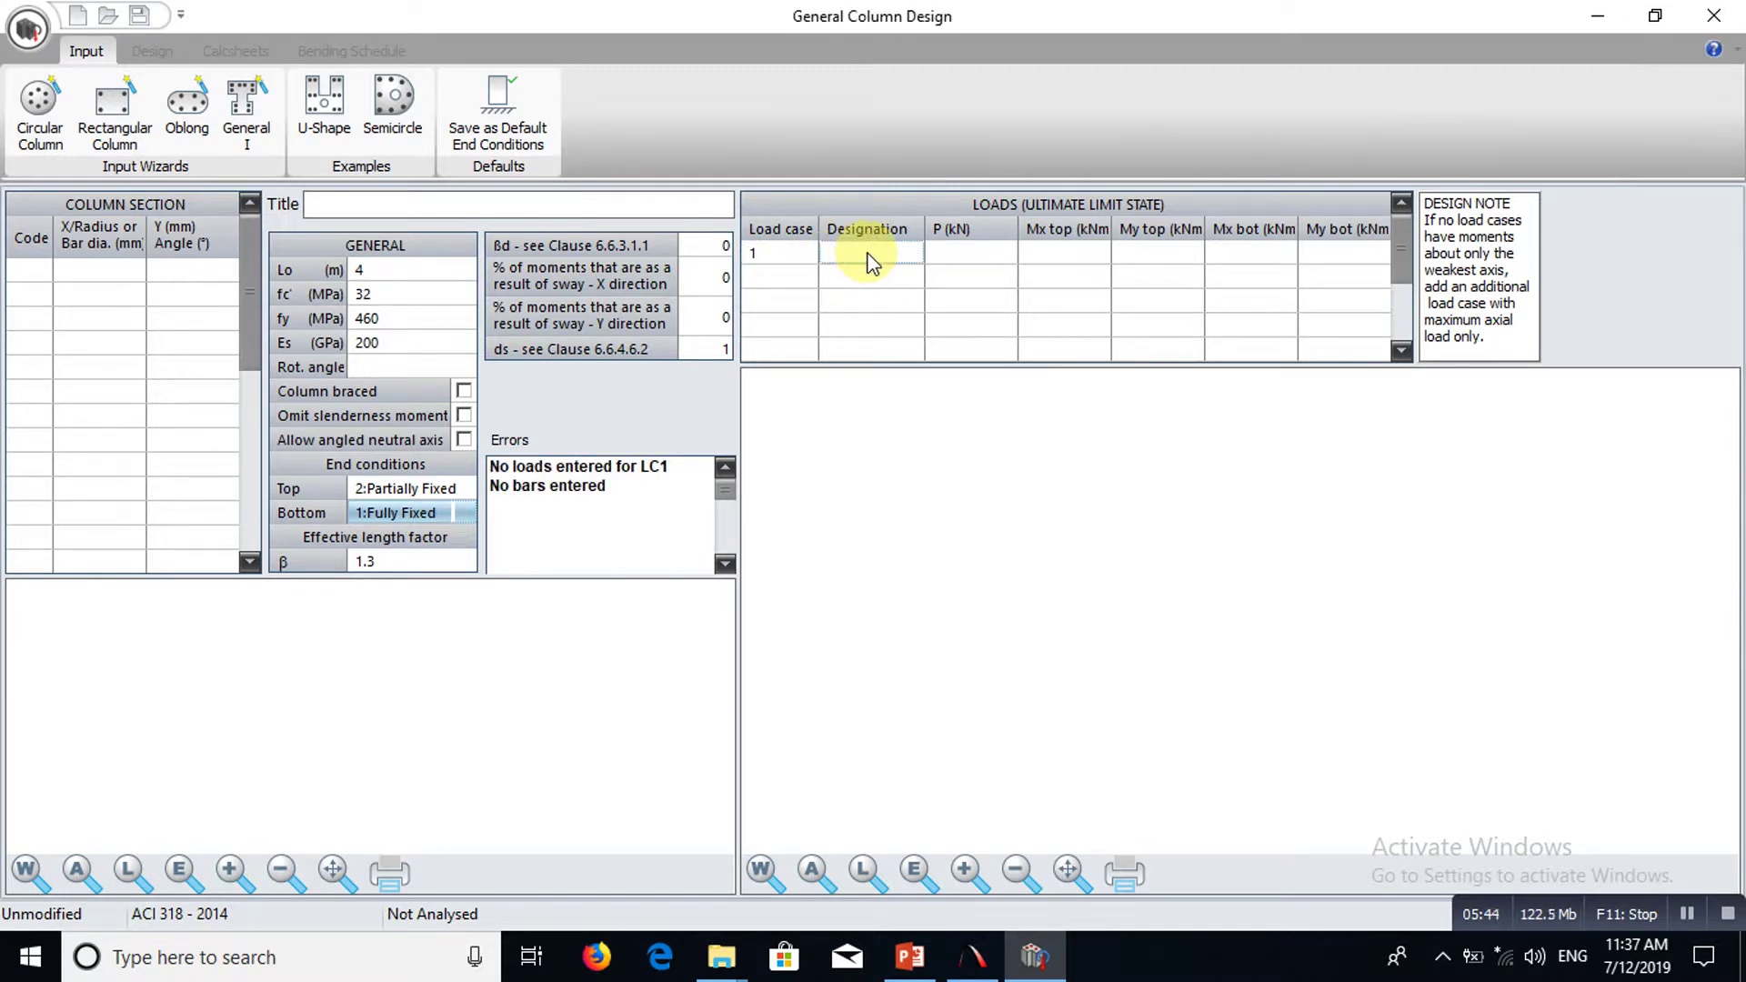
pyautogui.write('dl')
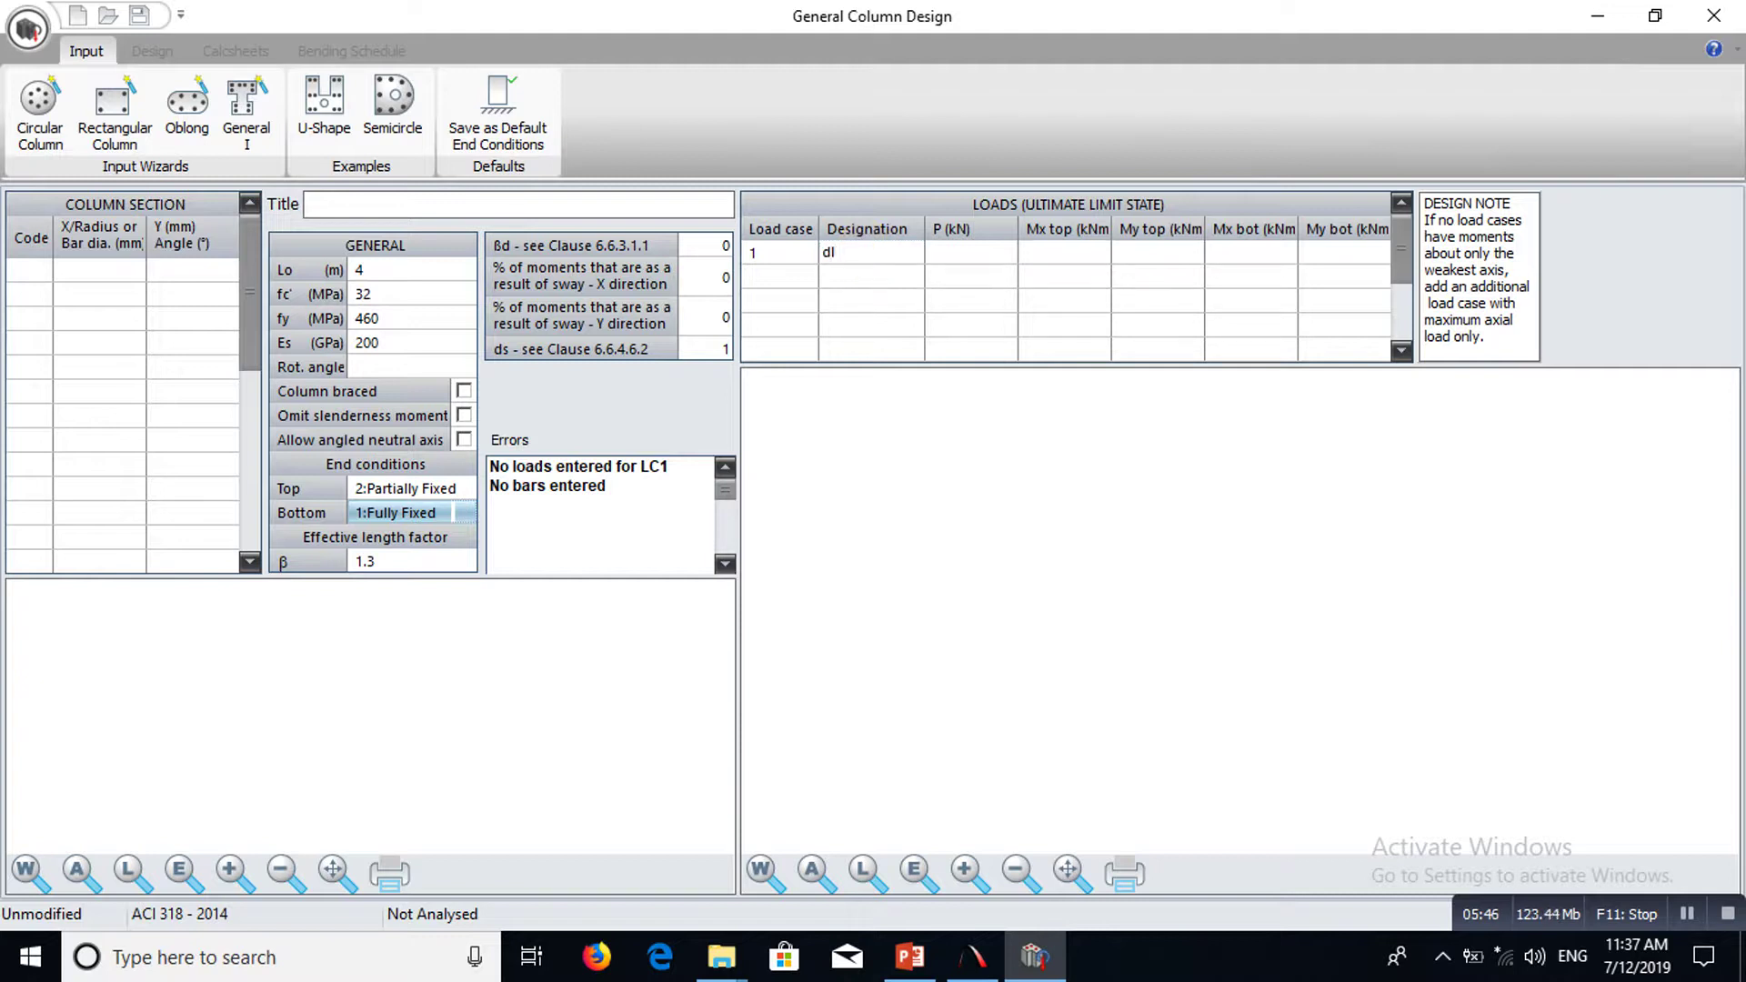
pyautogui.write('=')
pyautogui.press('BackSpace')
pyautogui.press('BackSpace')
pyautogui.write('DL+LL')
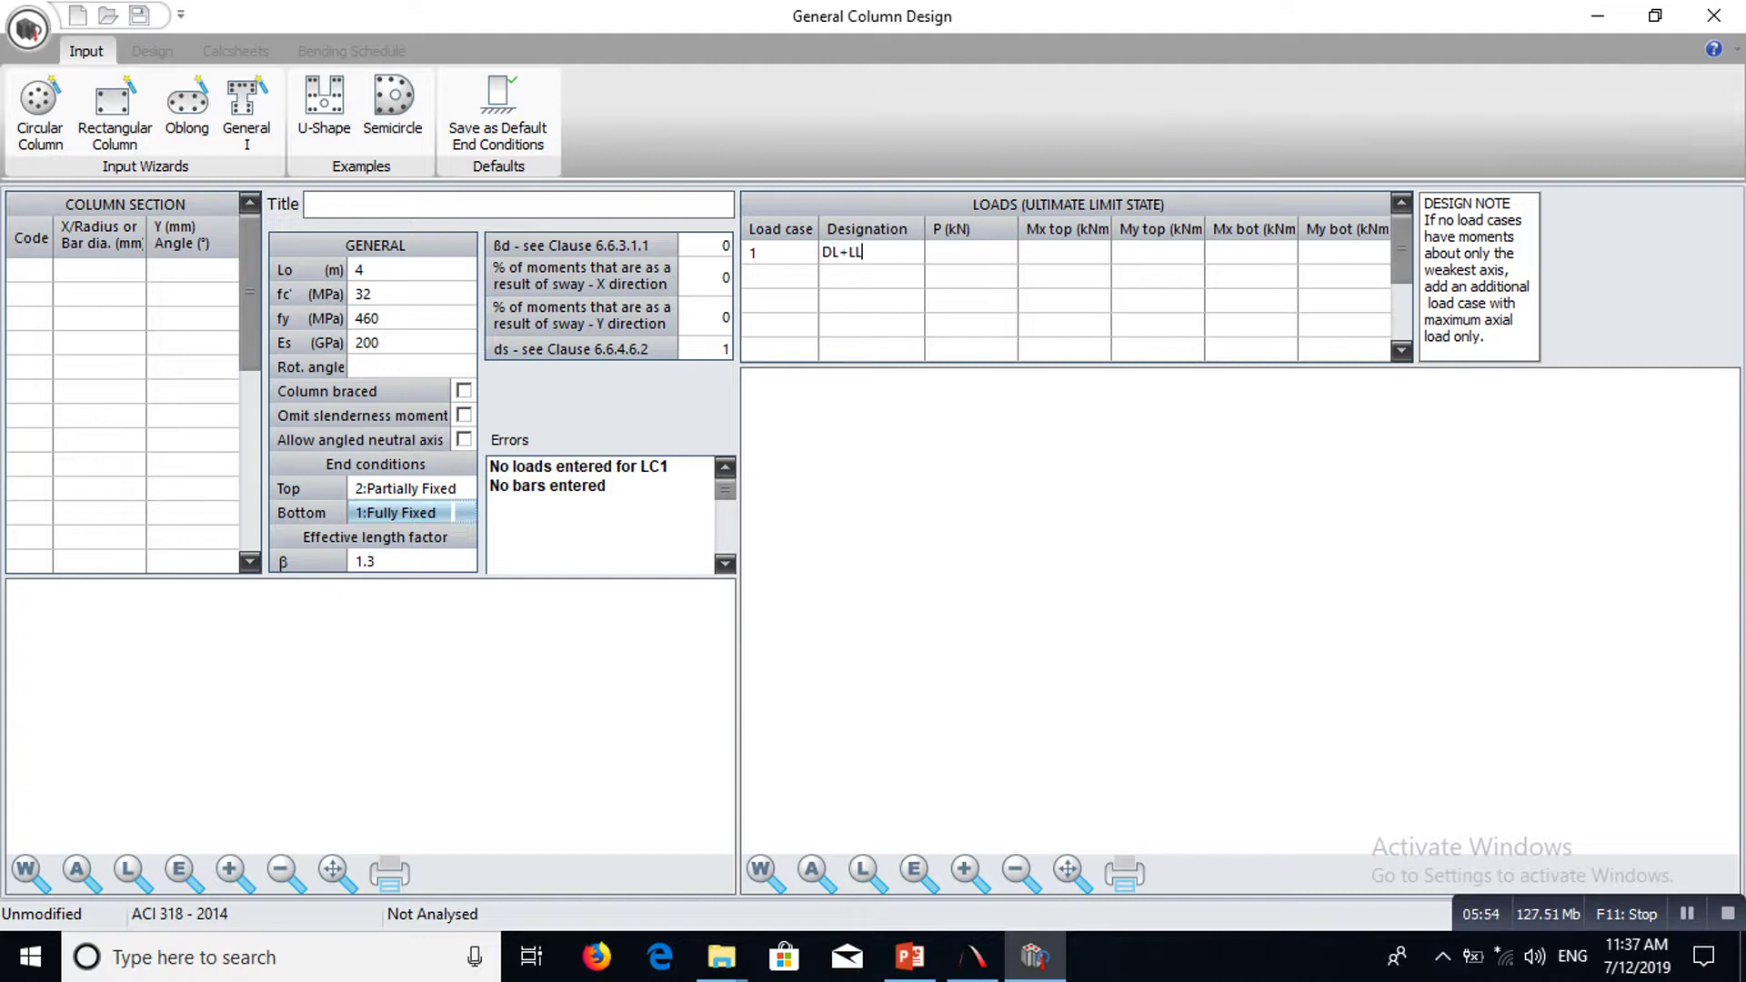
# Check the ultimate load on the PowerPoint slide and enter 1320 kN as P for load case 1 in General Column Design.
pyautogui.click(972, 260)
pyautogui.click(913, 957)
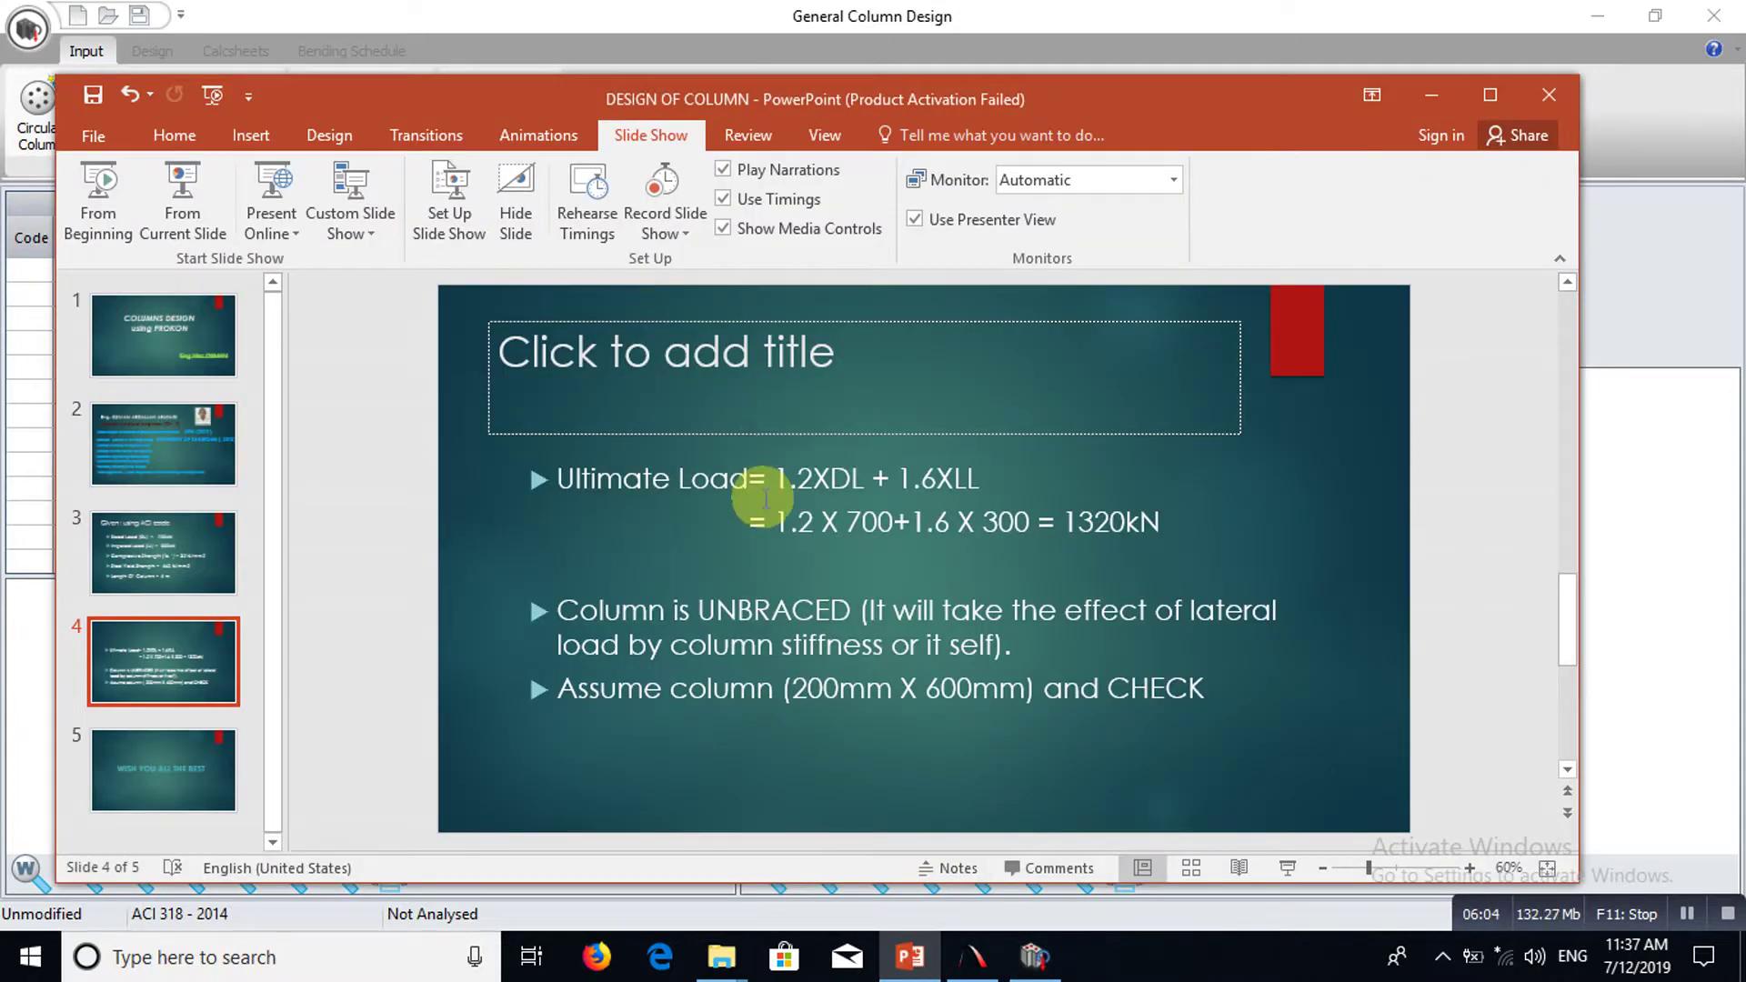
pyautogui.click(971, 957)
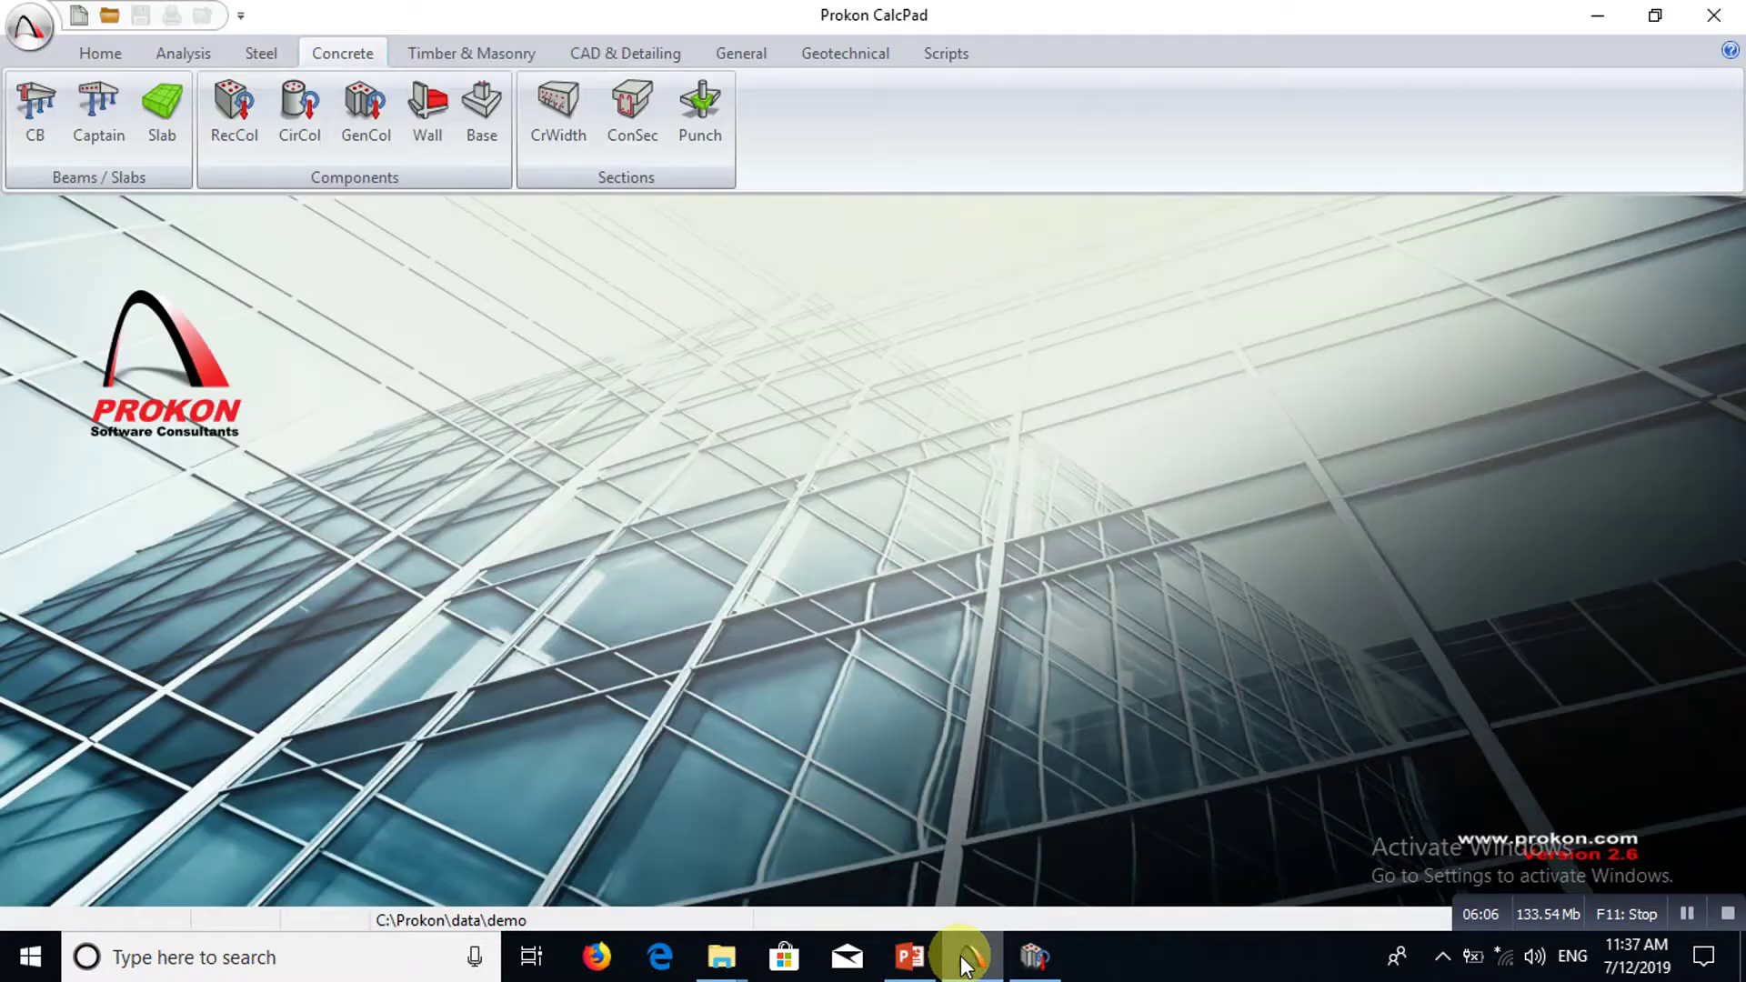
pyautogui.click(1033, 957)
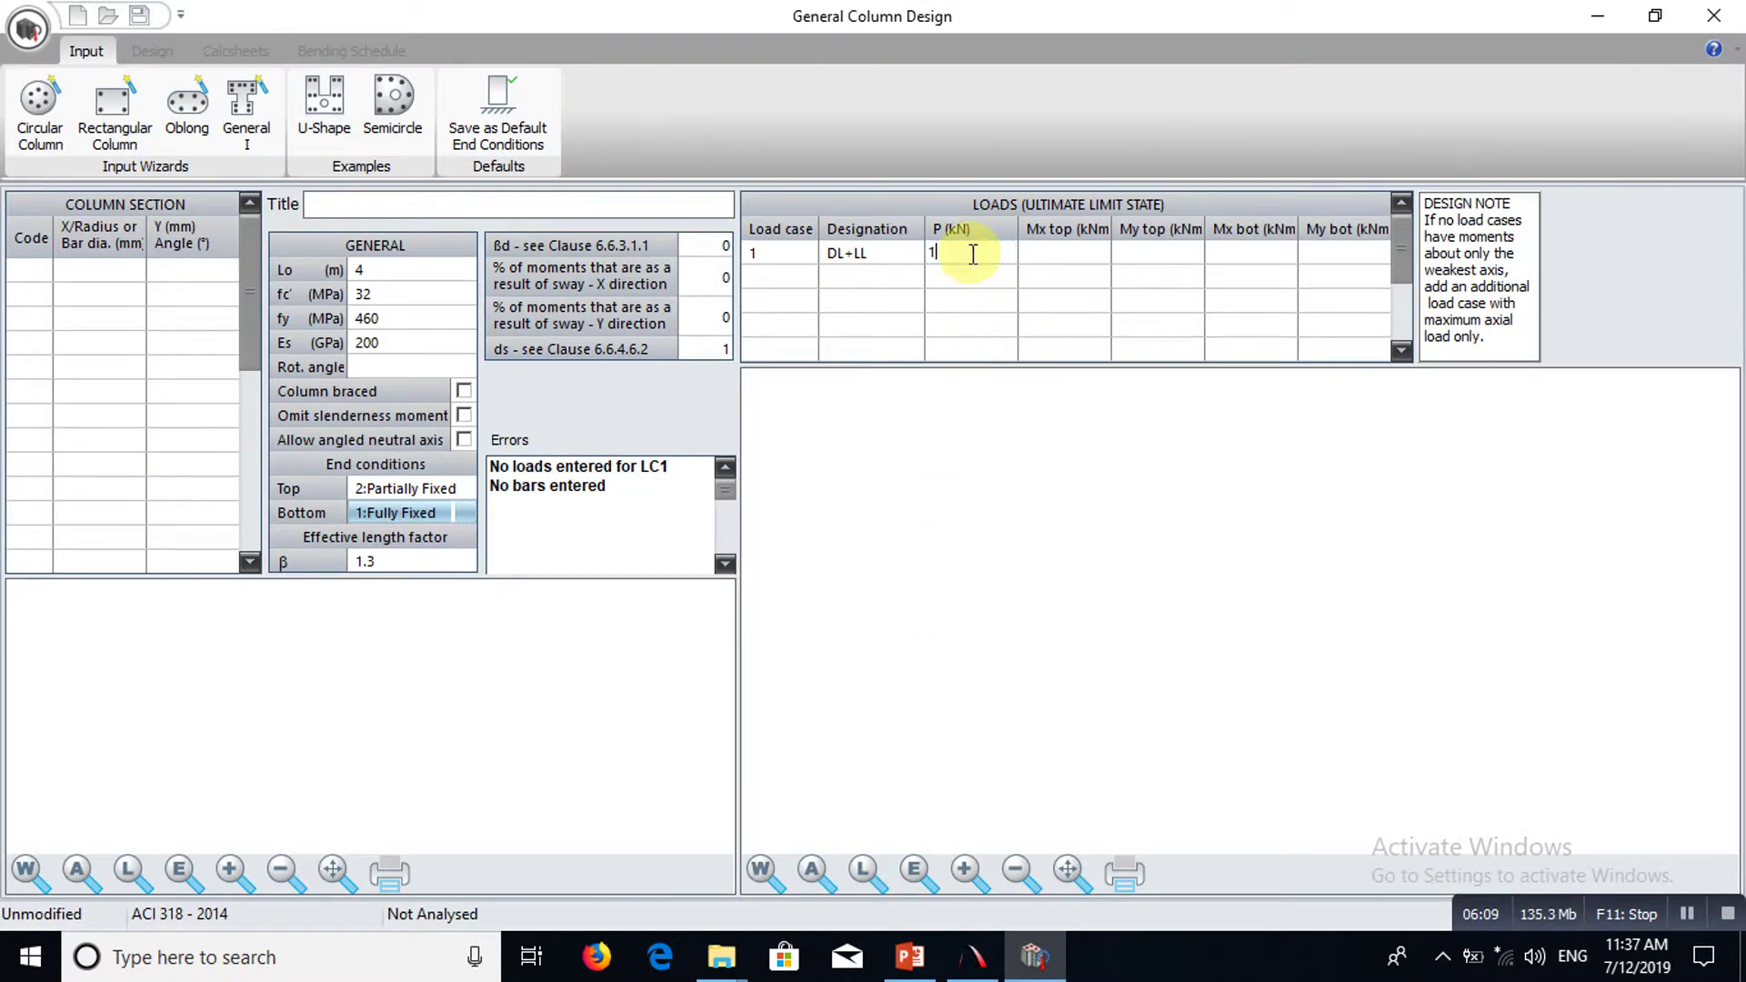
pyautogui.write('1320')
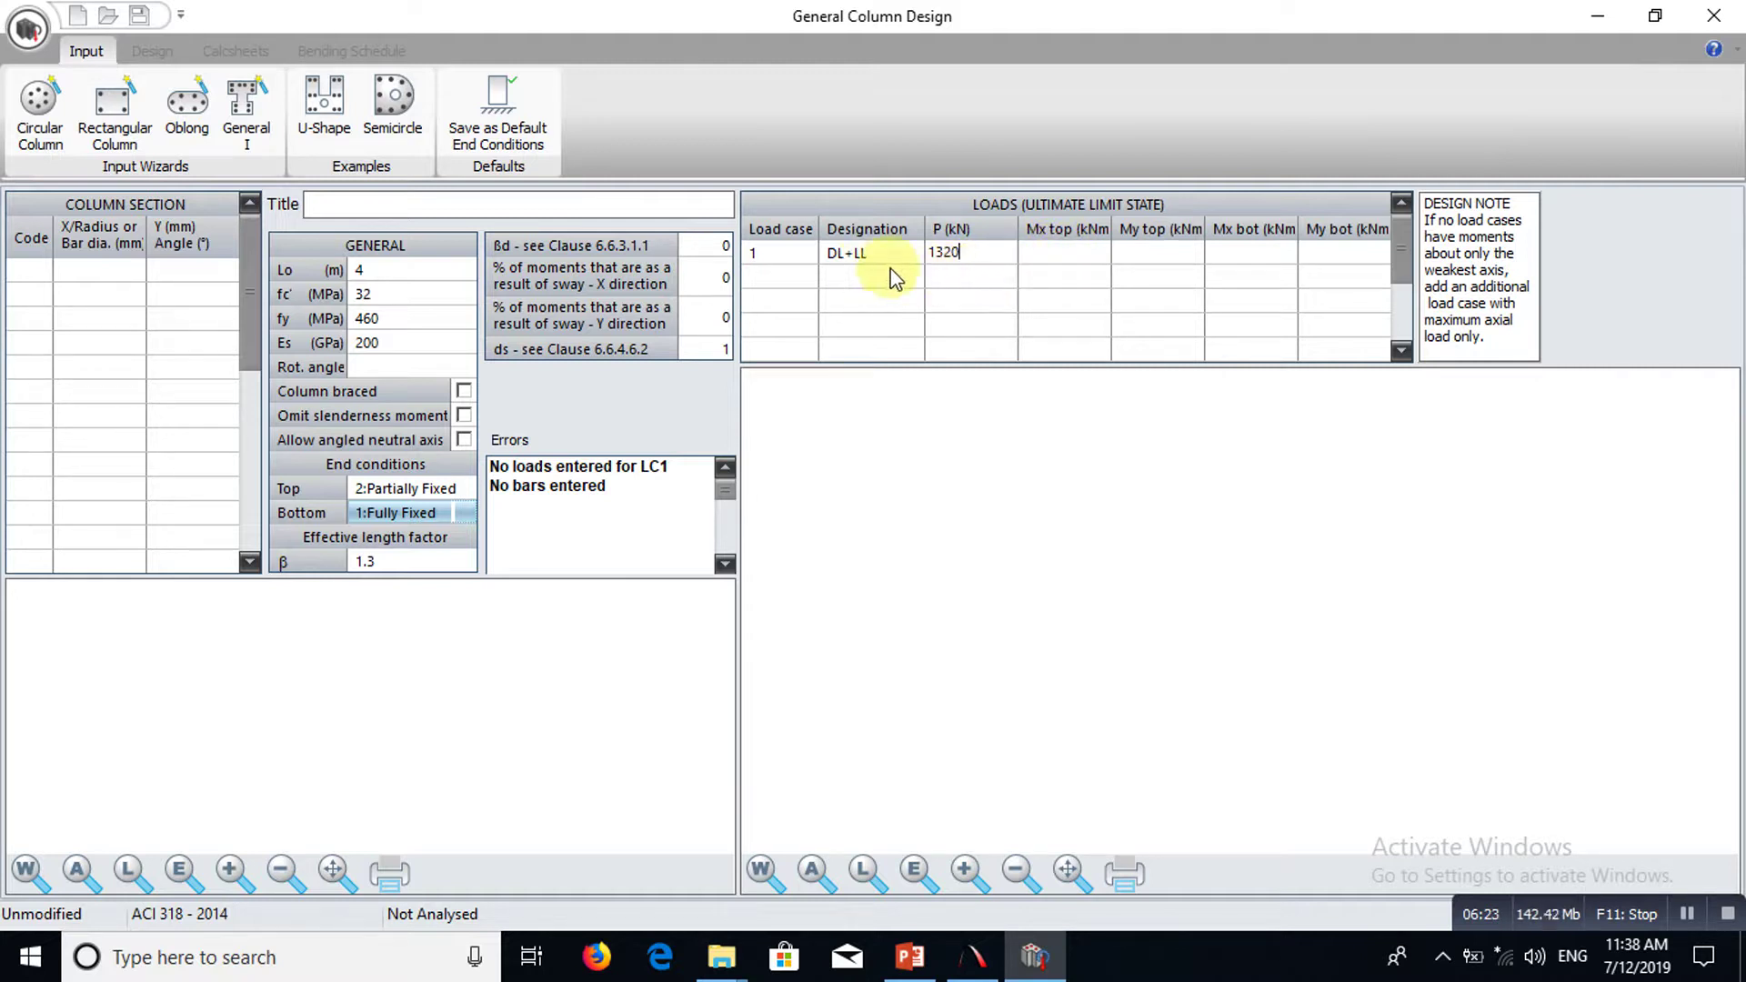
pyautogui.click(1055, 259)
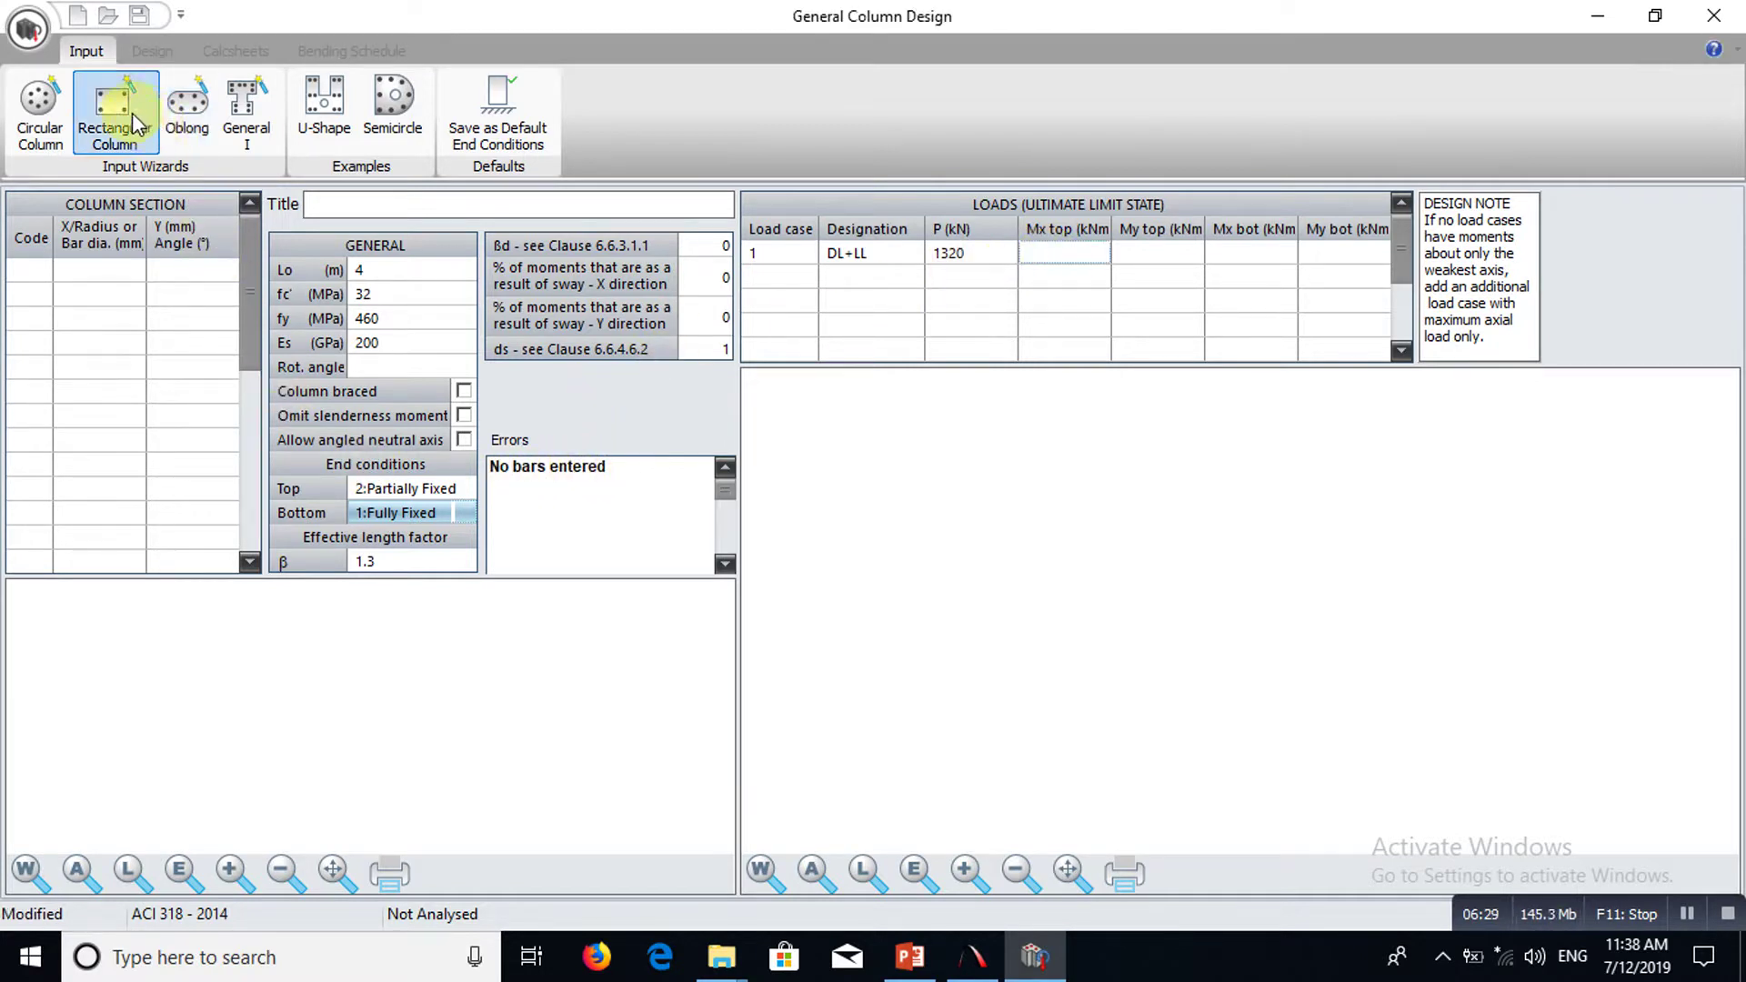
# Open the rectangular column wizard and set the section's h to 600 mm and b to 200 mm.
pyautogui.click(120, 142)
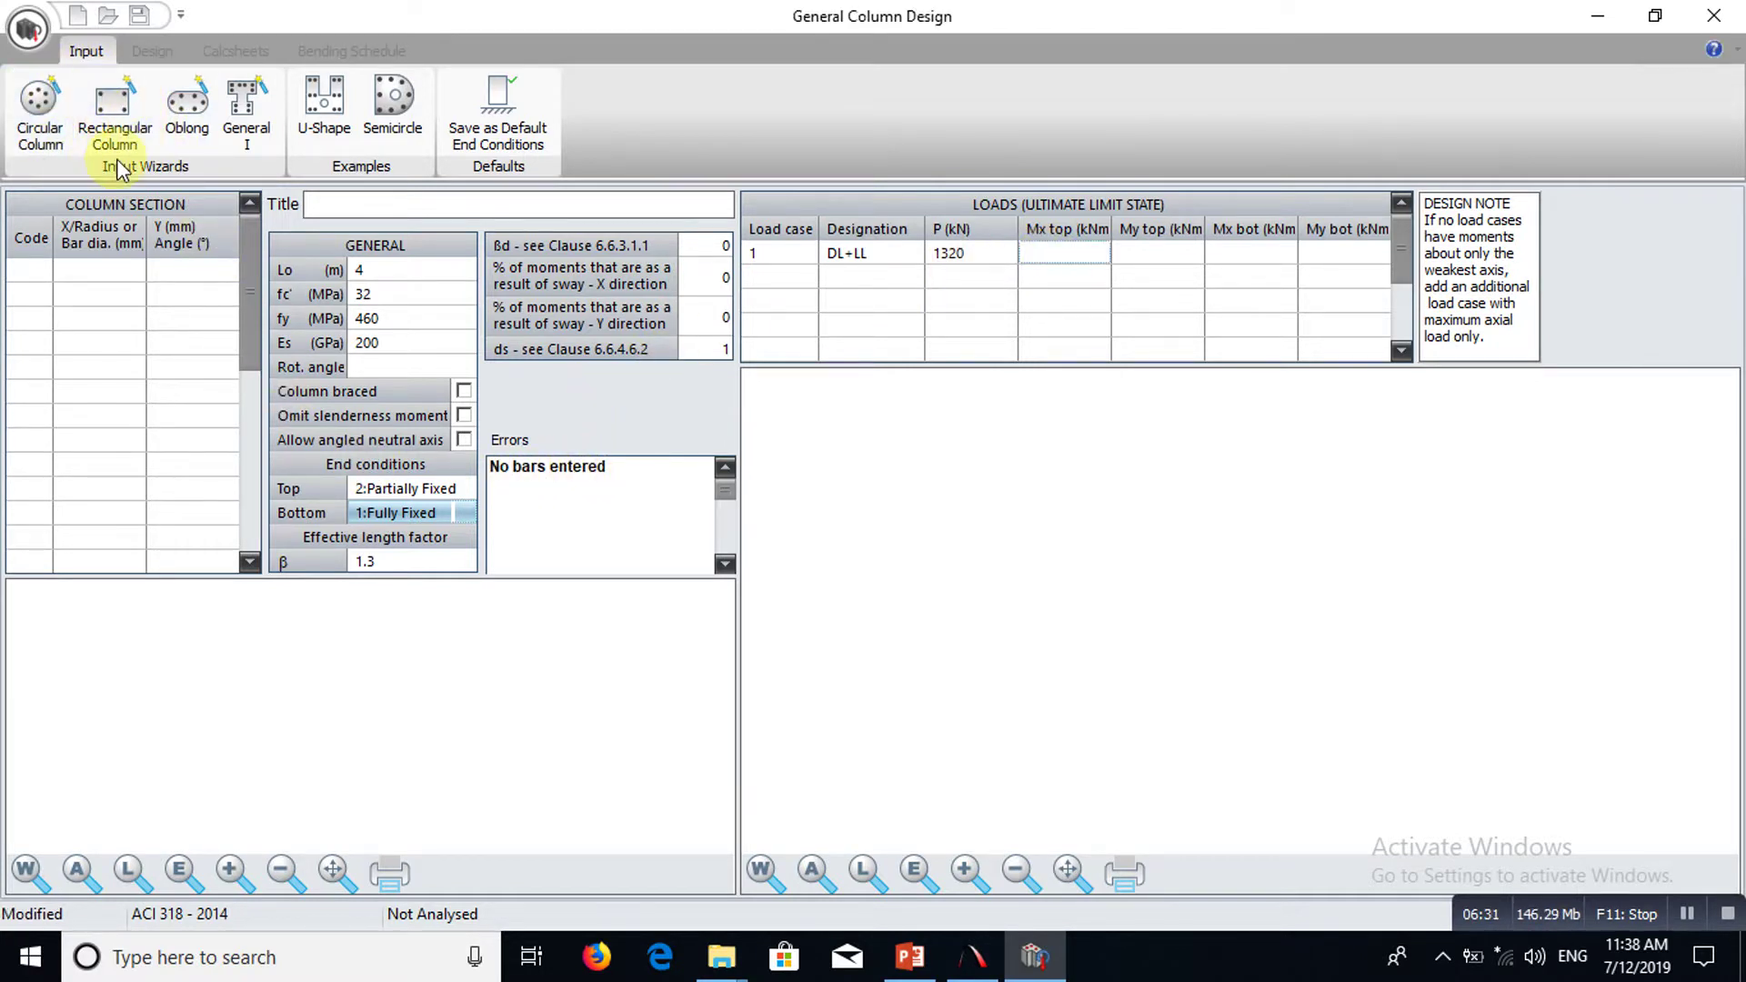
pyautogui.click(104, 111)
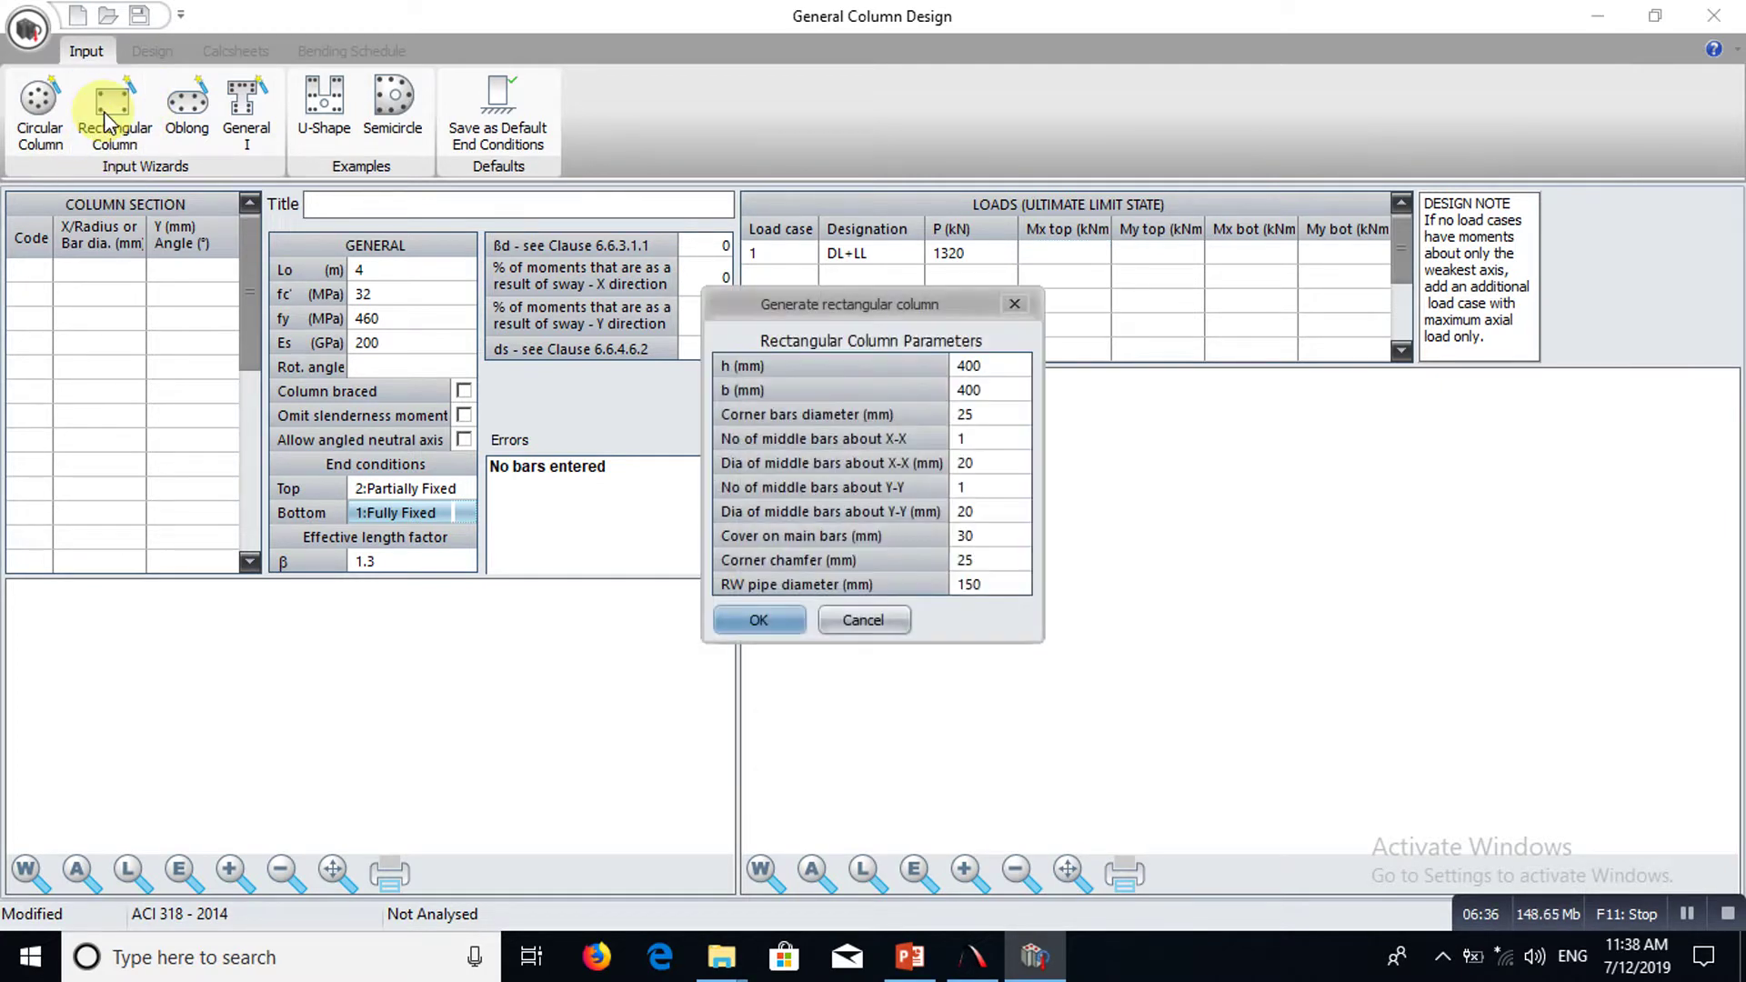
pyautogui.click(1012, 366)
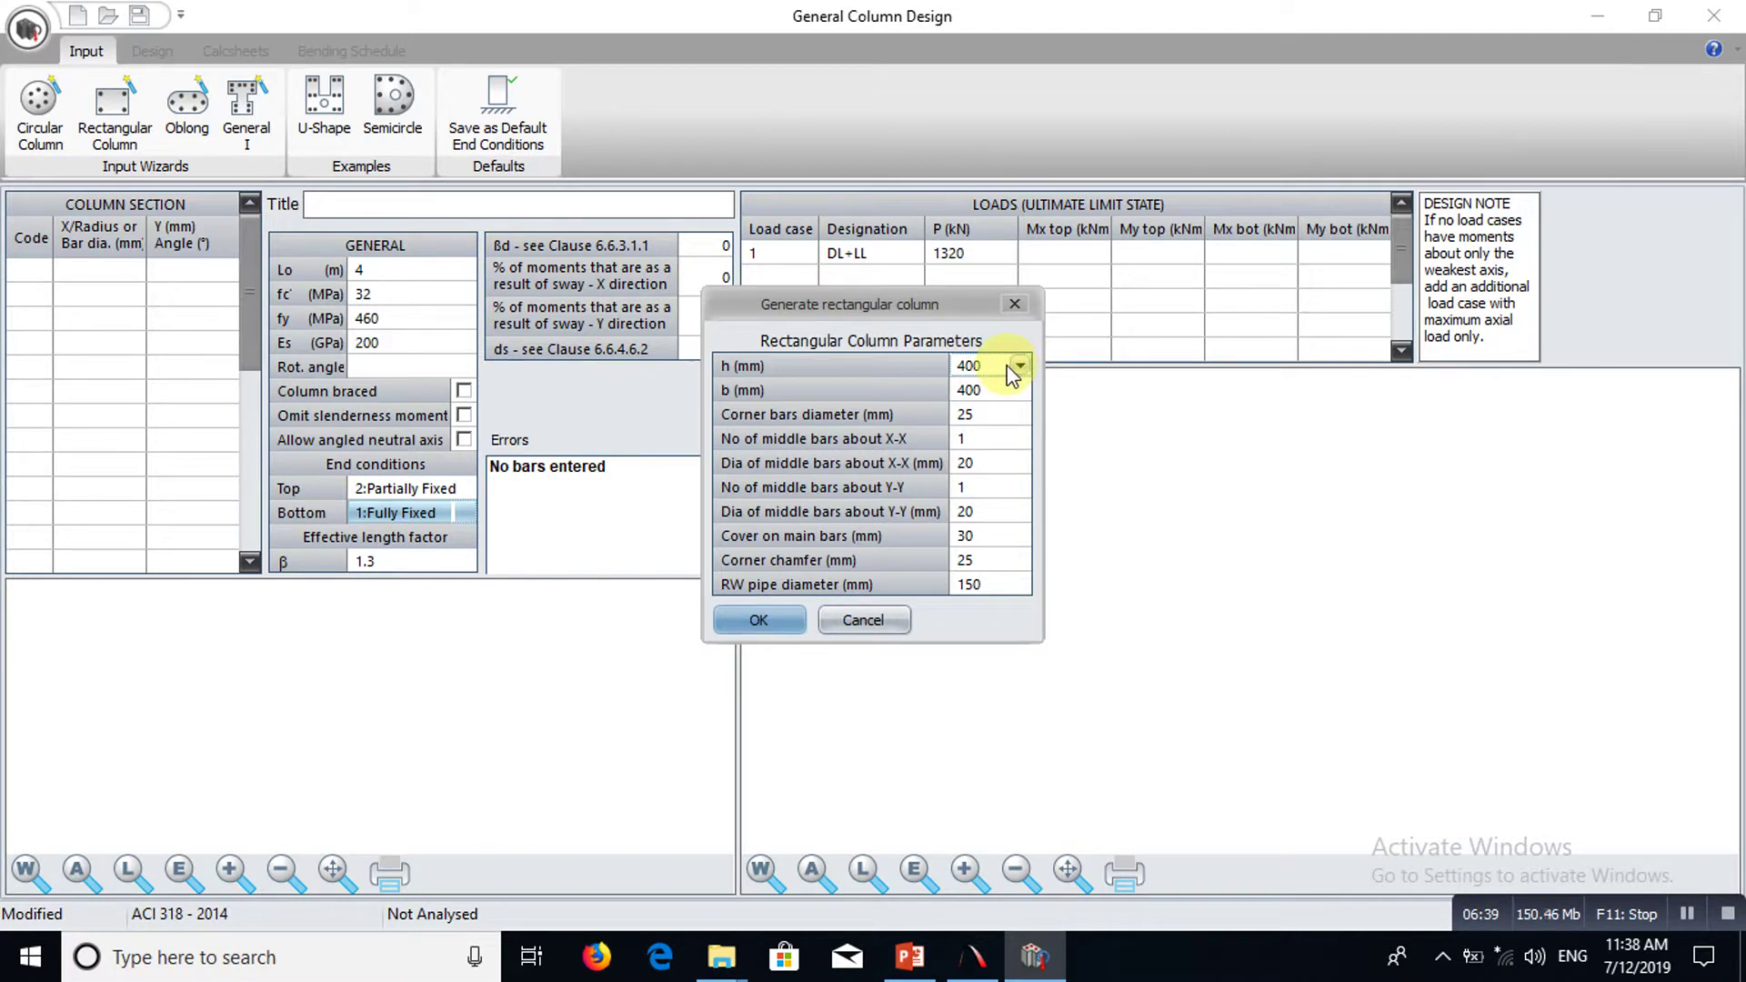
pyautogui.write('600')
pyautogui.click(1008, 393)
pyautogui.write('200')
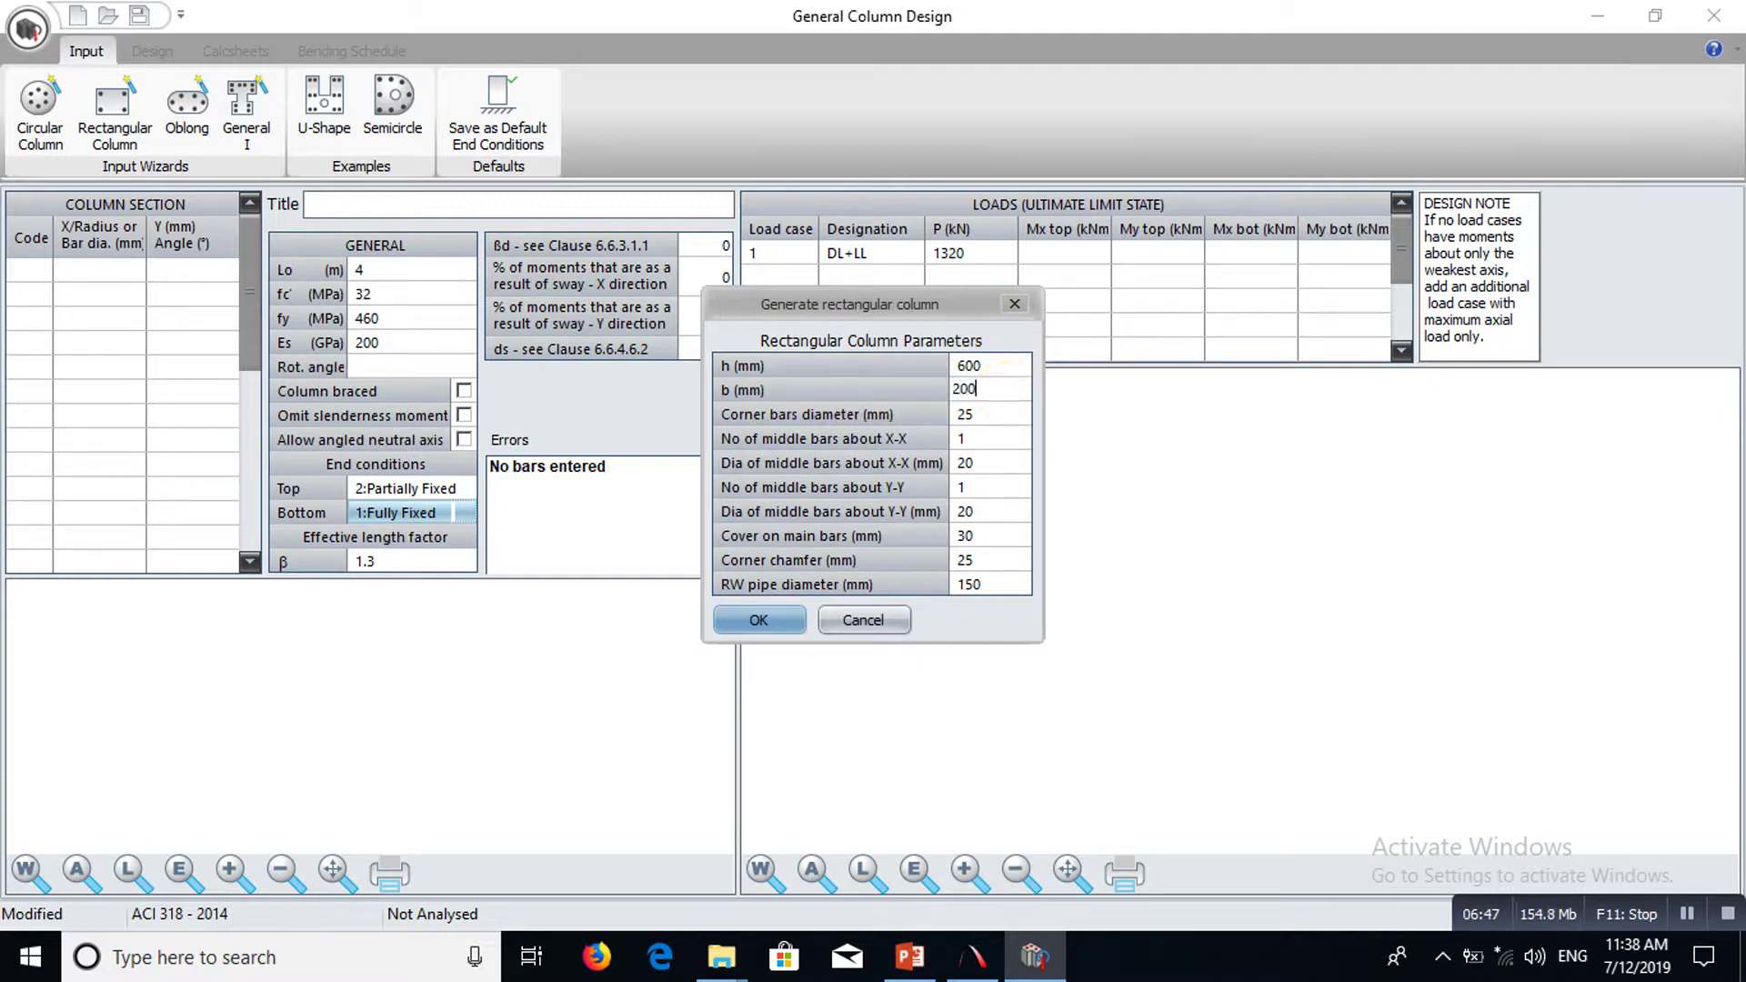
# Set the corner bars diameter to 16 mm, clear the number of middle bars about X-X and set their diameter to 16 mm.
pyautogui.click(991, 415)
pyautogui.write('16')
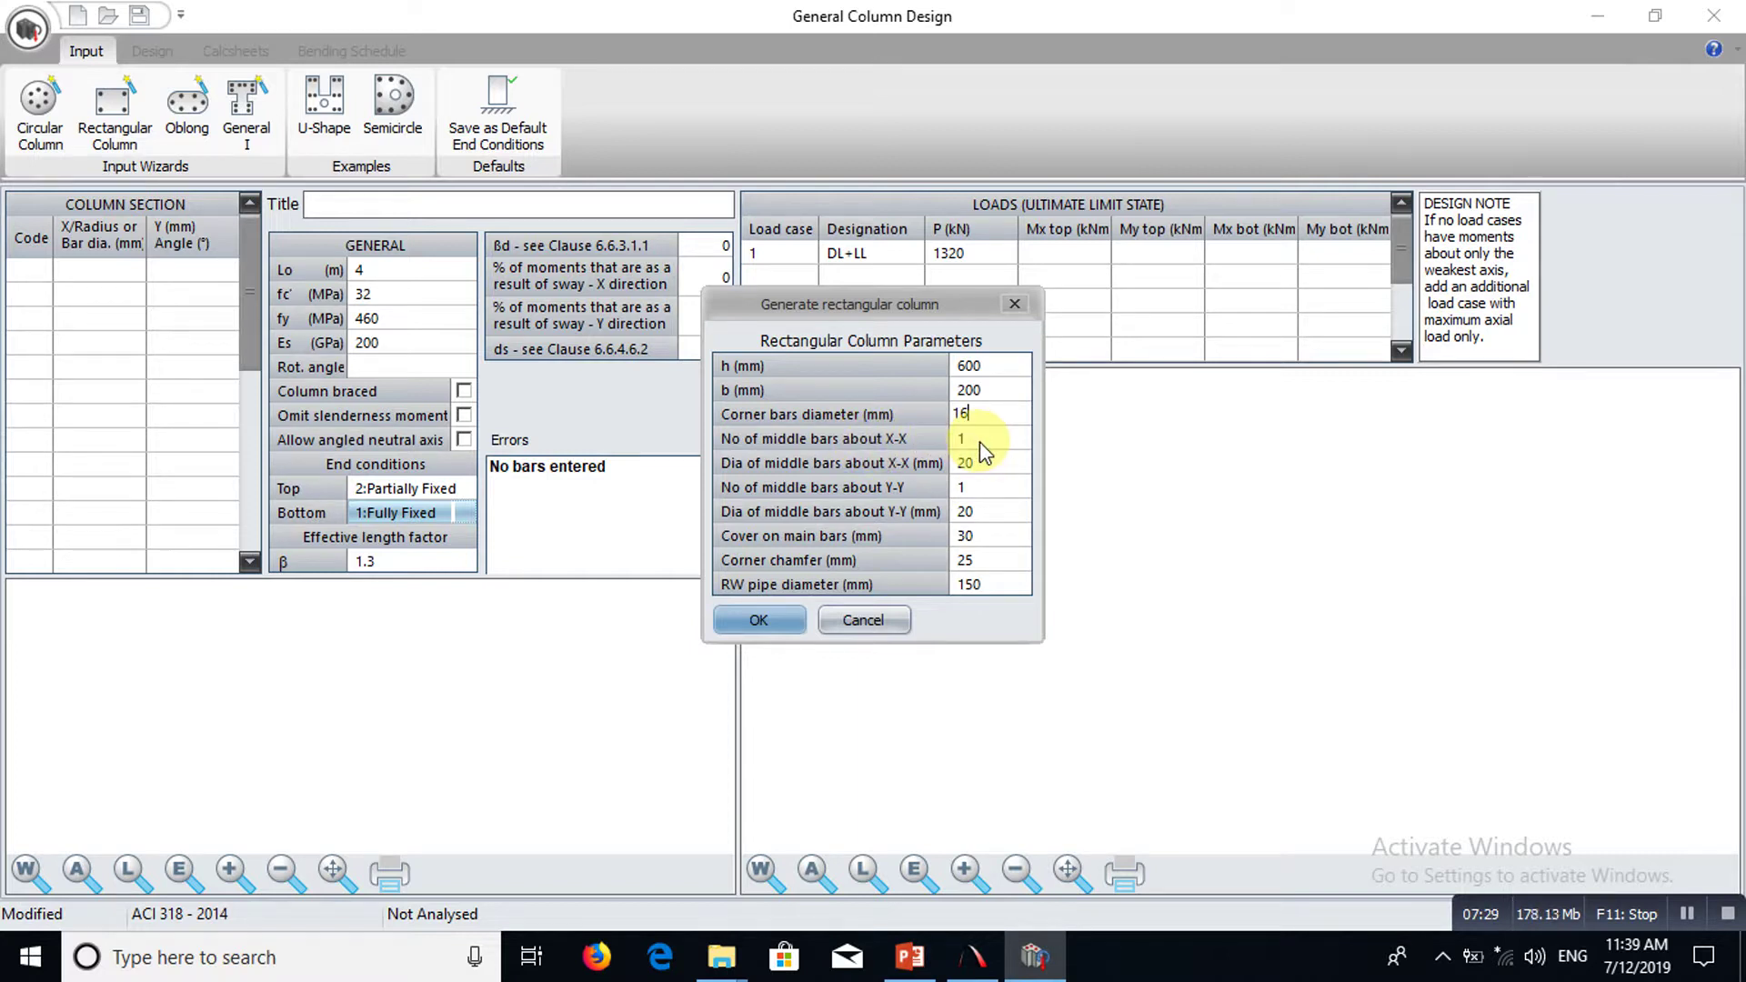
pyautogui.press('Return')
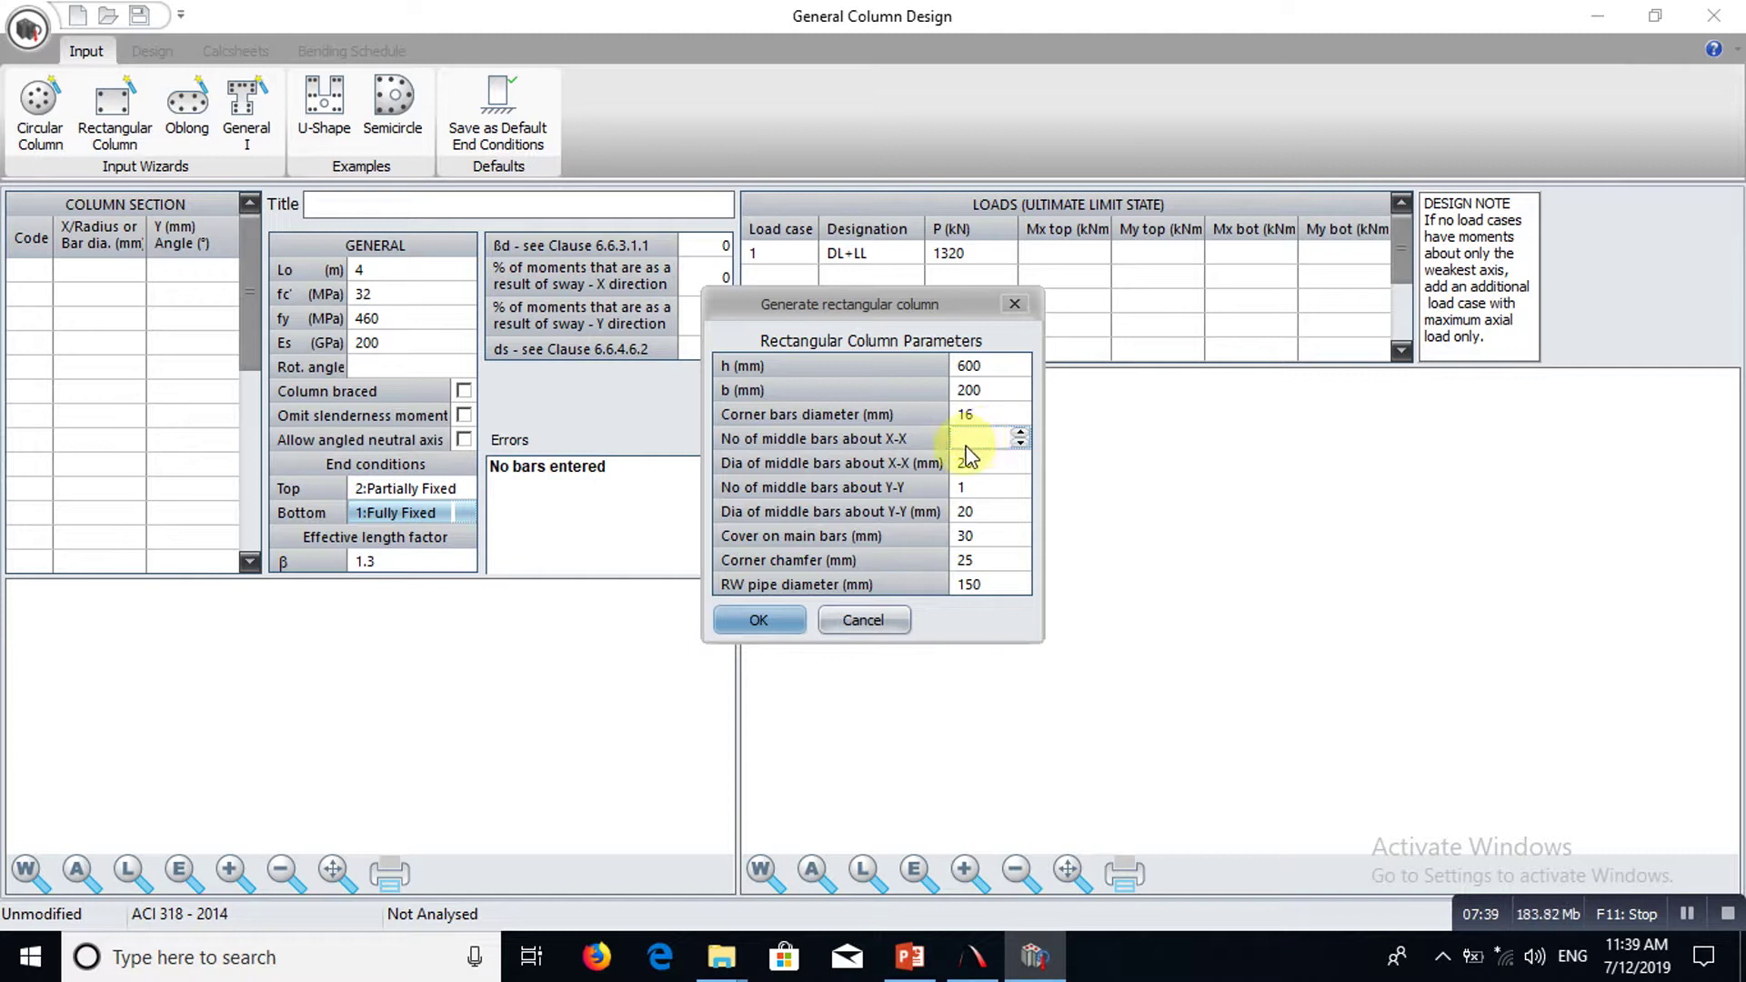
pyautogui.click(983, 440)
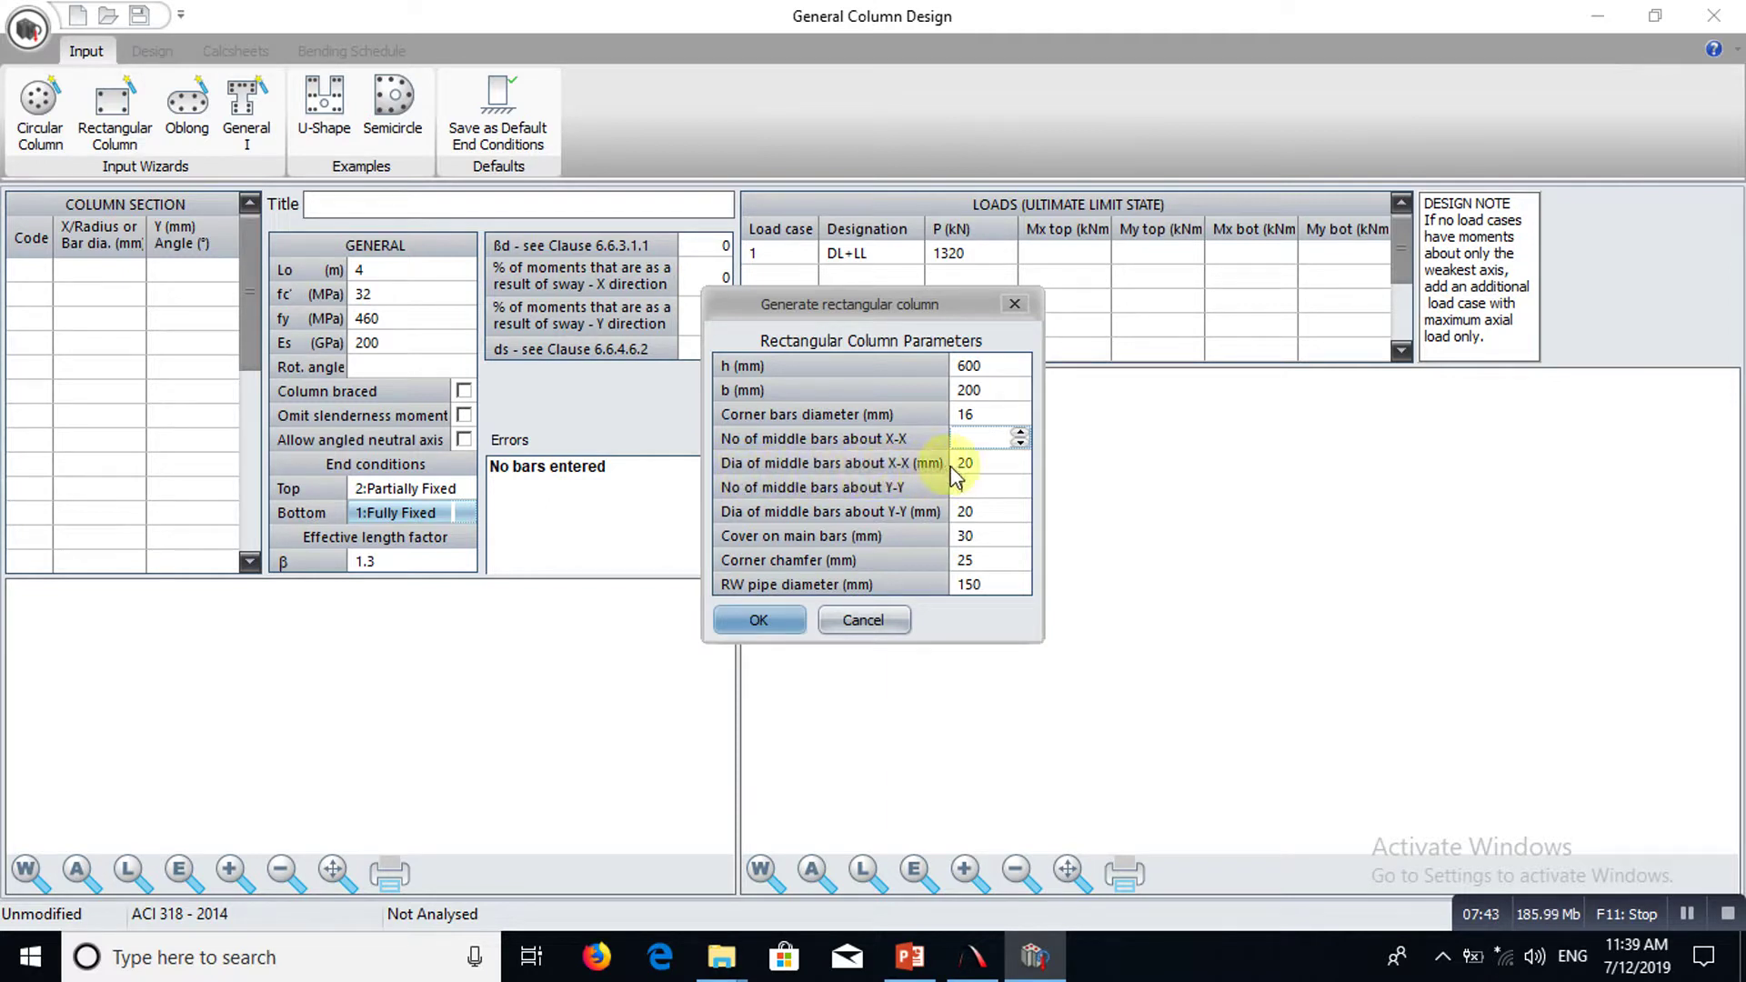
pyautogui.click(986, 466)
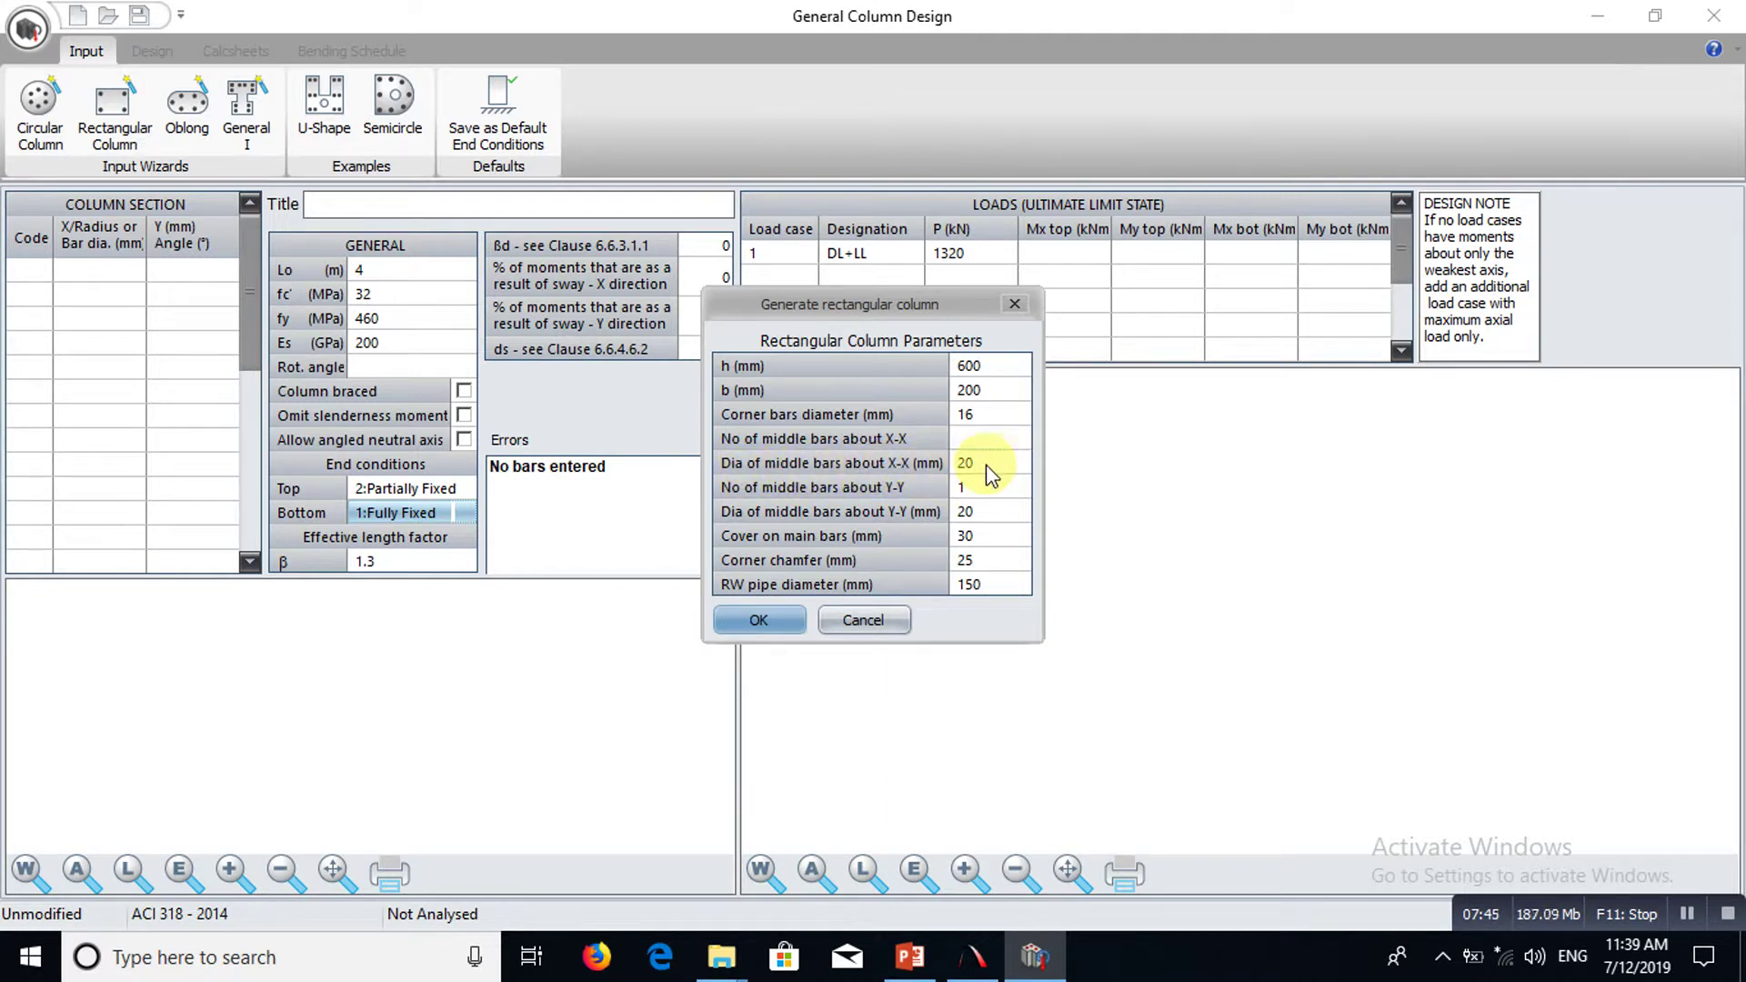
pyautogui.write('16')
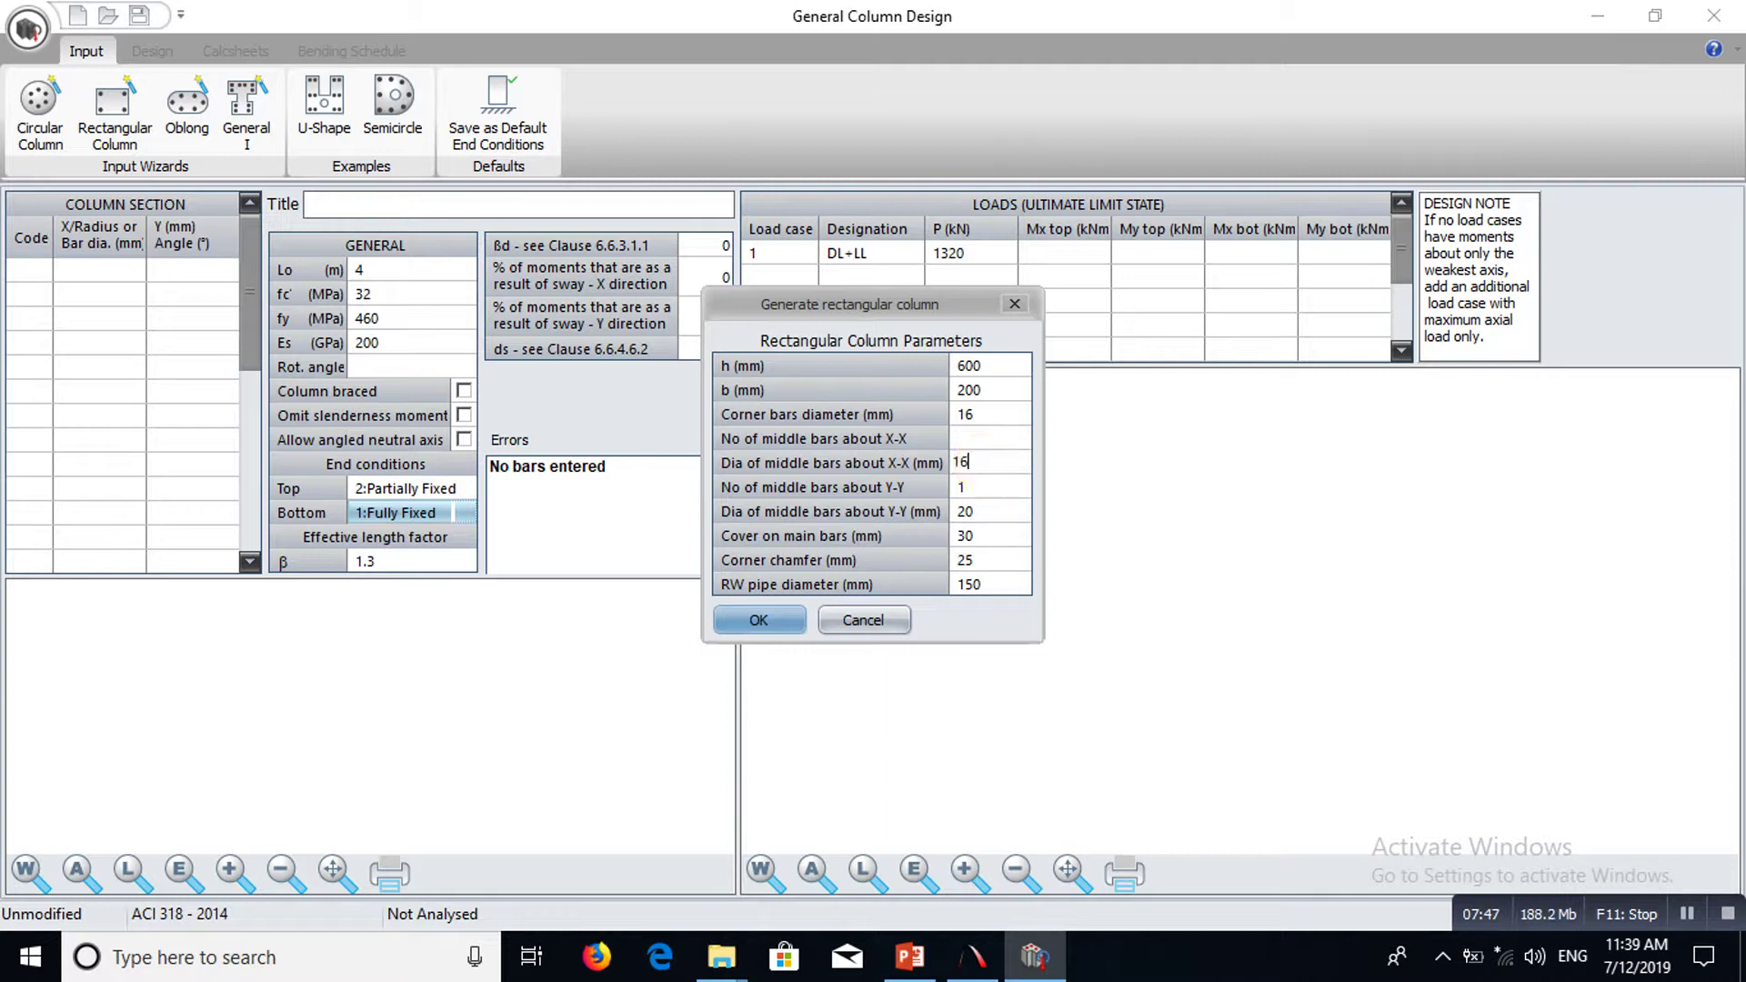
# Set the middle bars about Y-Y to 2 bars with a 16 mm diameter.
pyautogui.click(964, 487)
pyautogui.write('1')
pyautogui.click(973, 486)
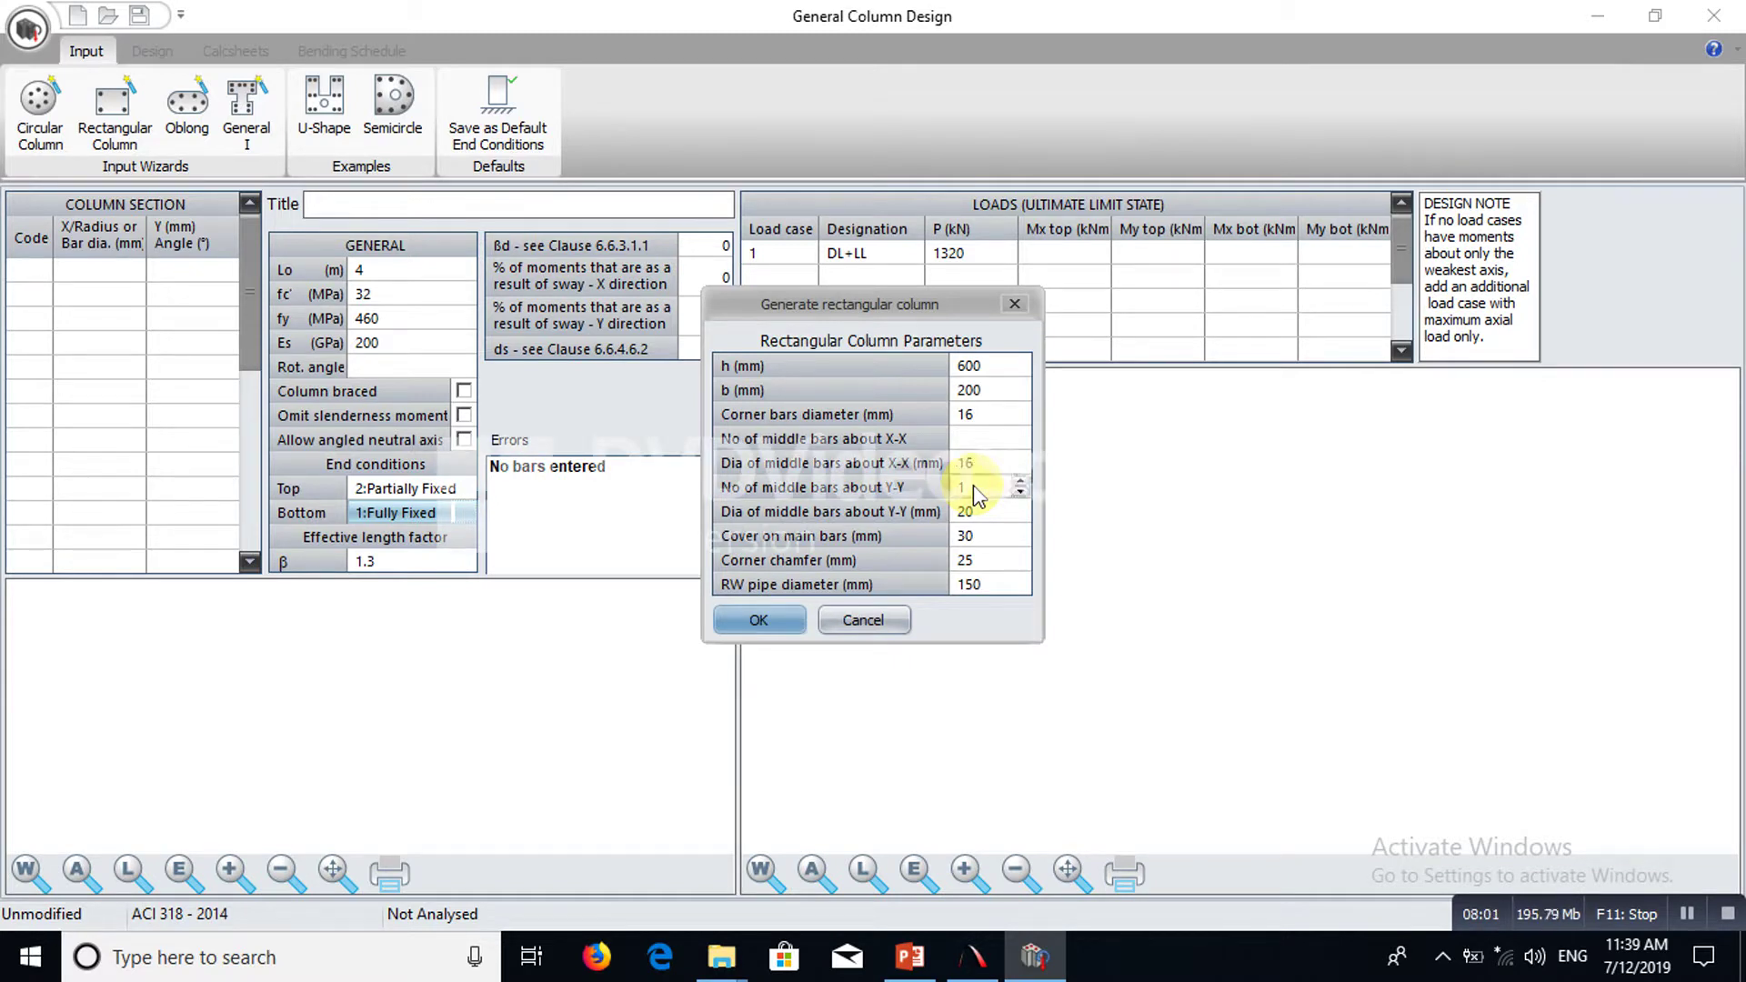
pyautogui.write('2')
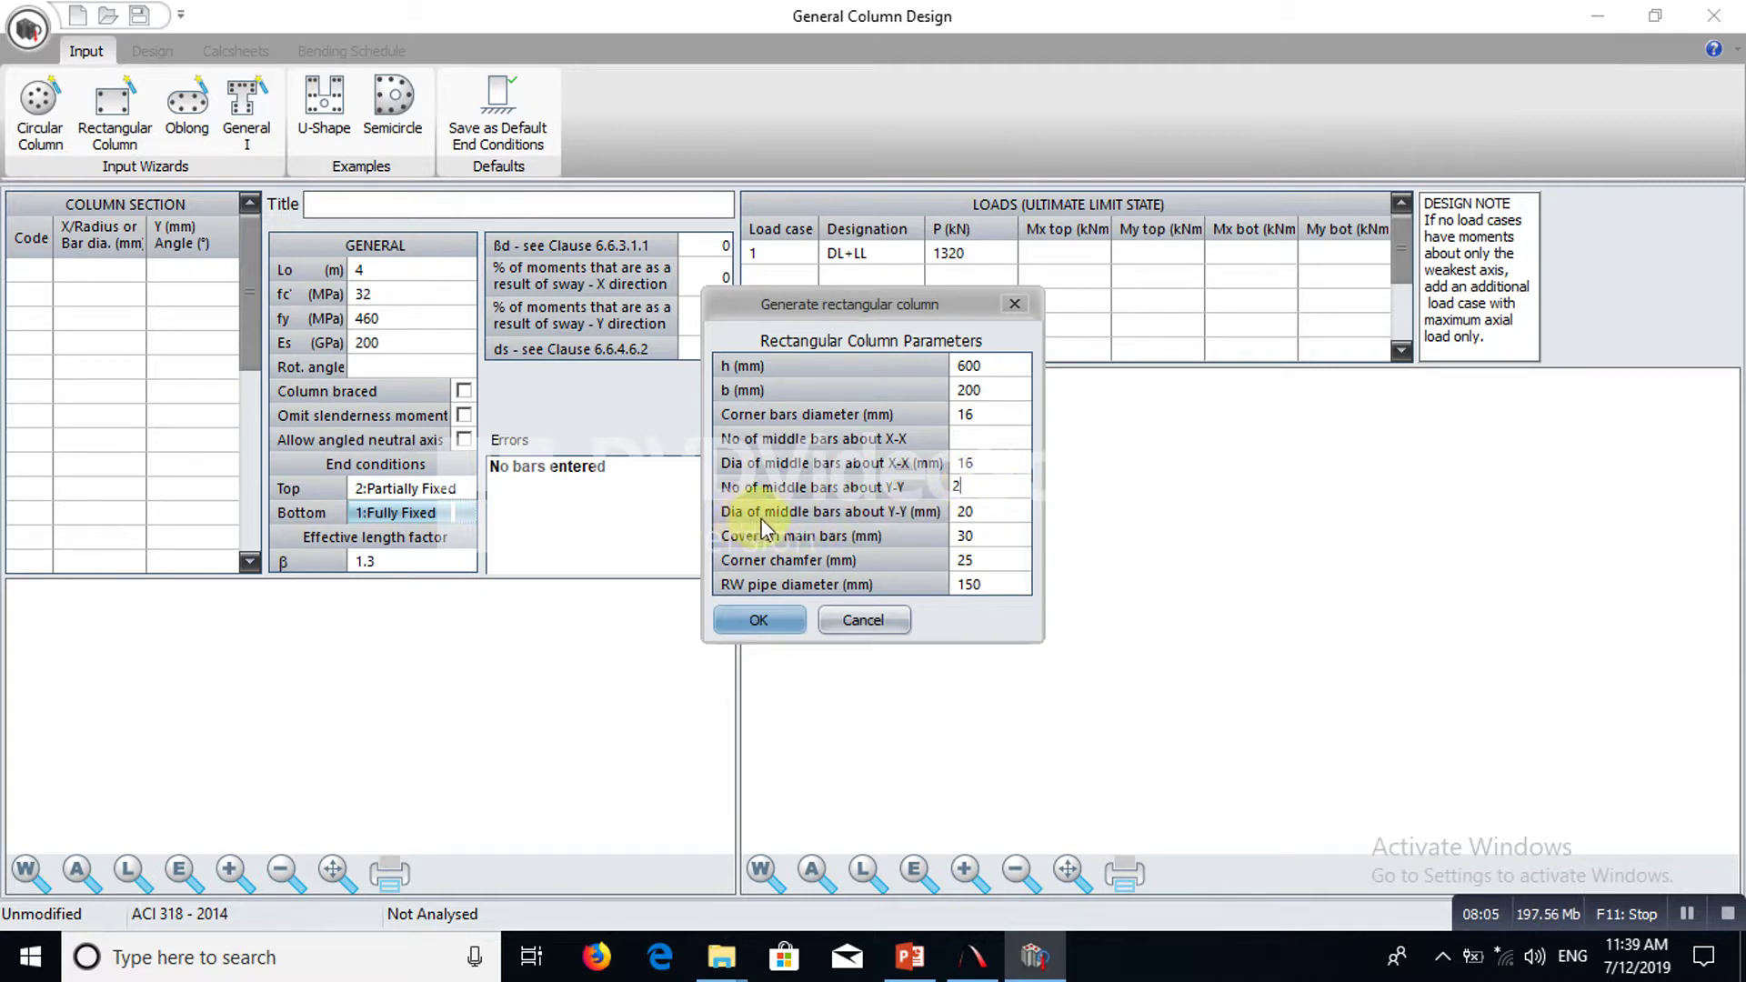
pyautogui.click(991, 511)
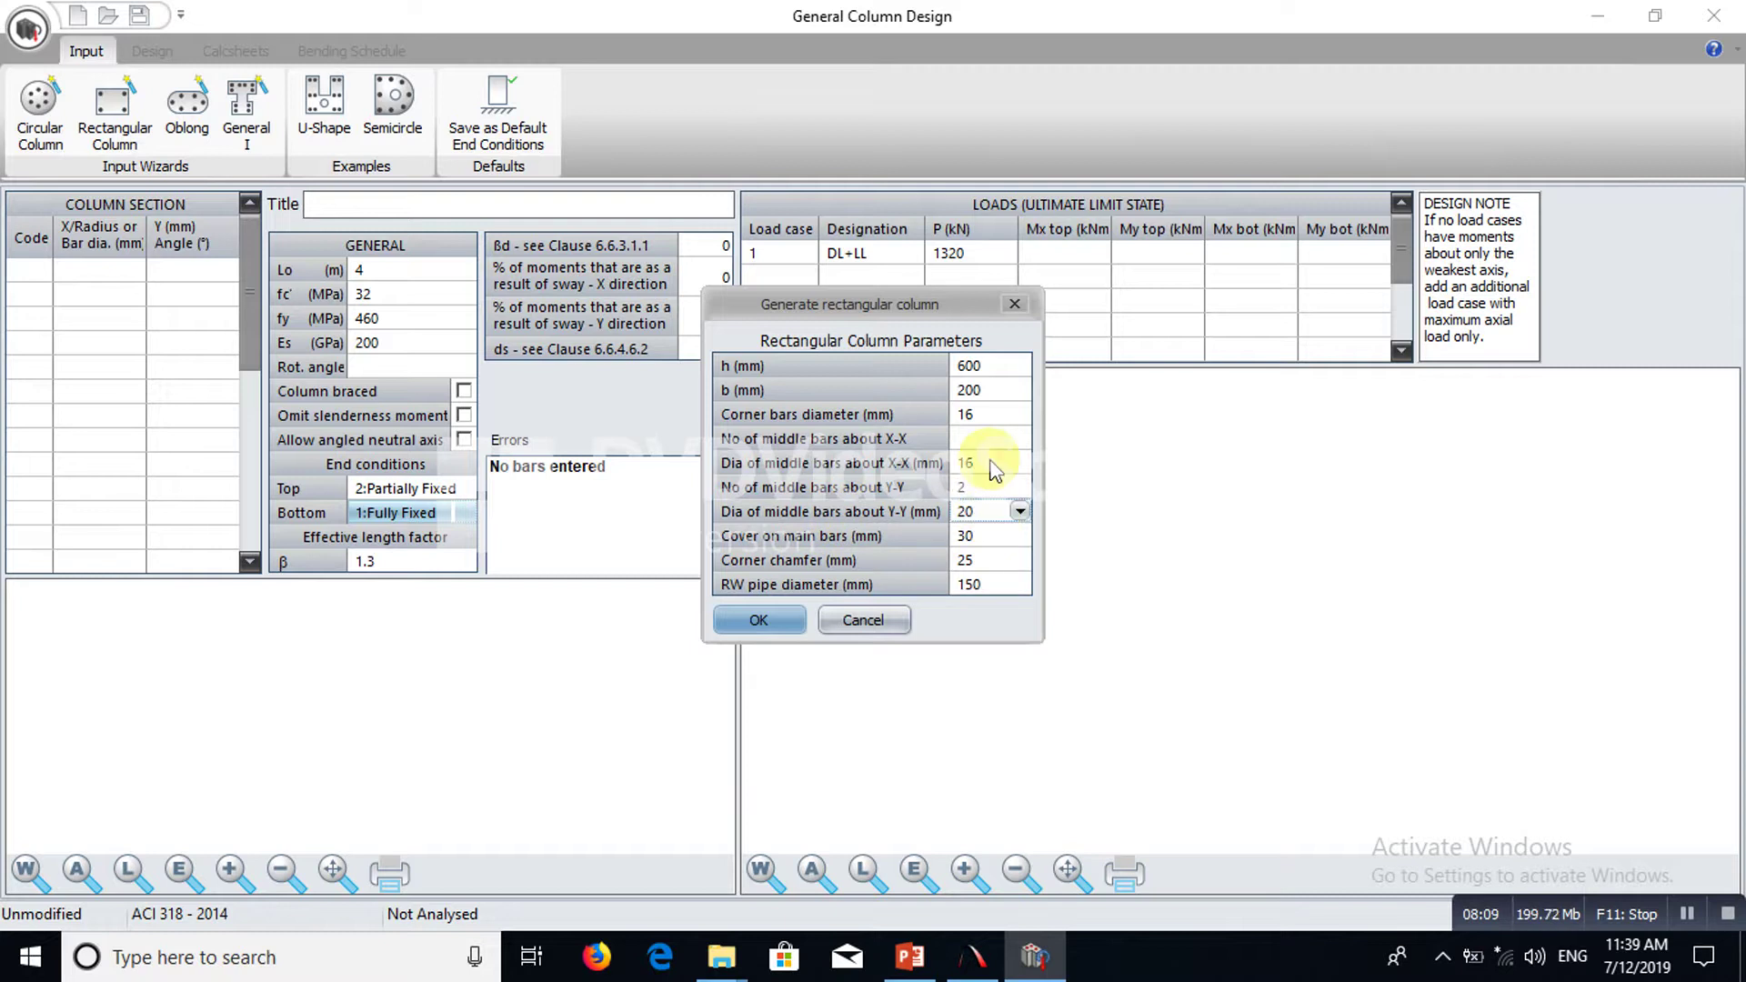
pyautogui.write('16')
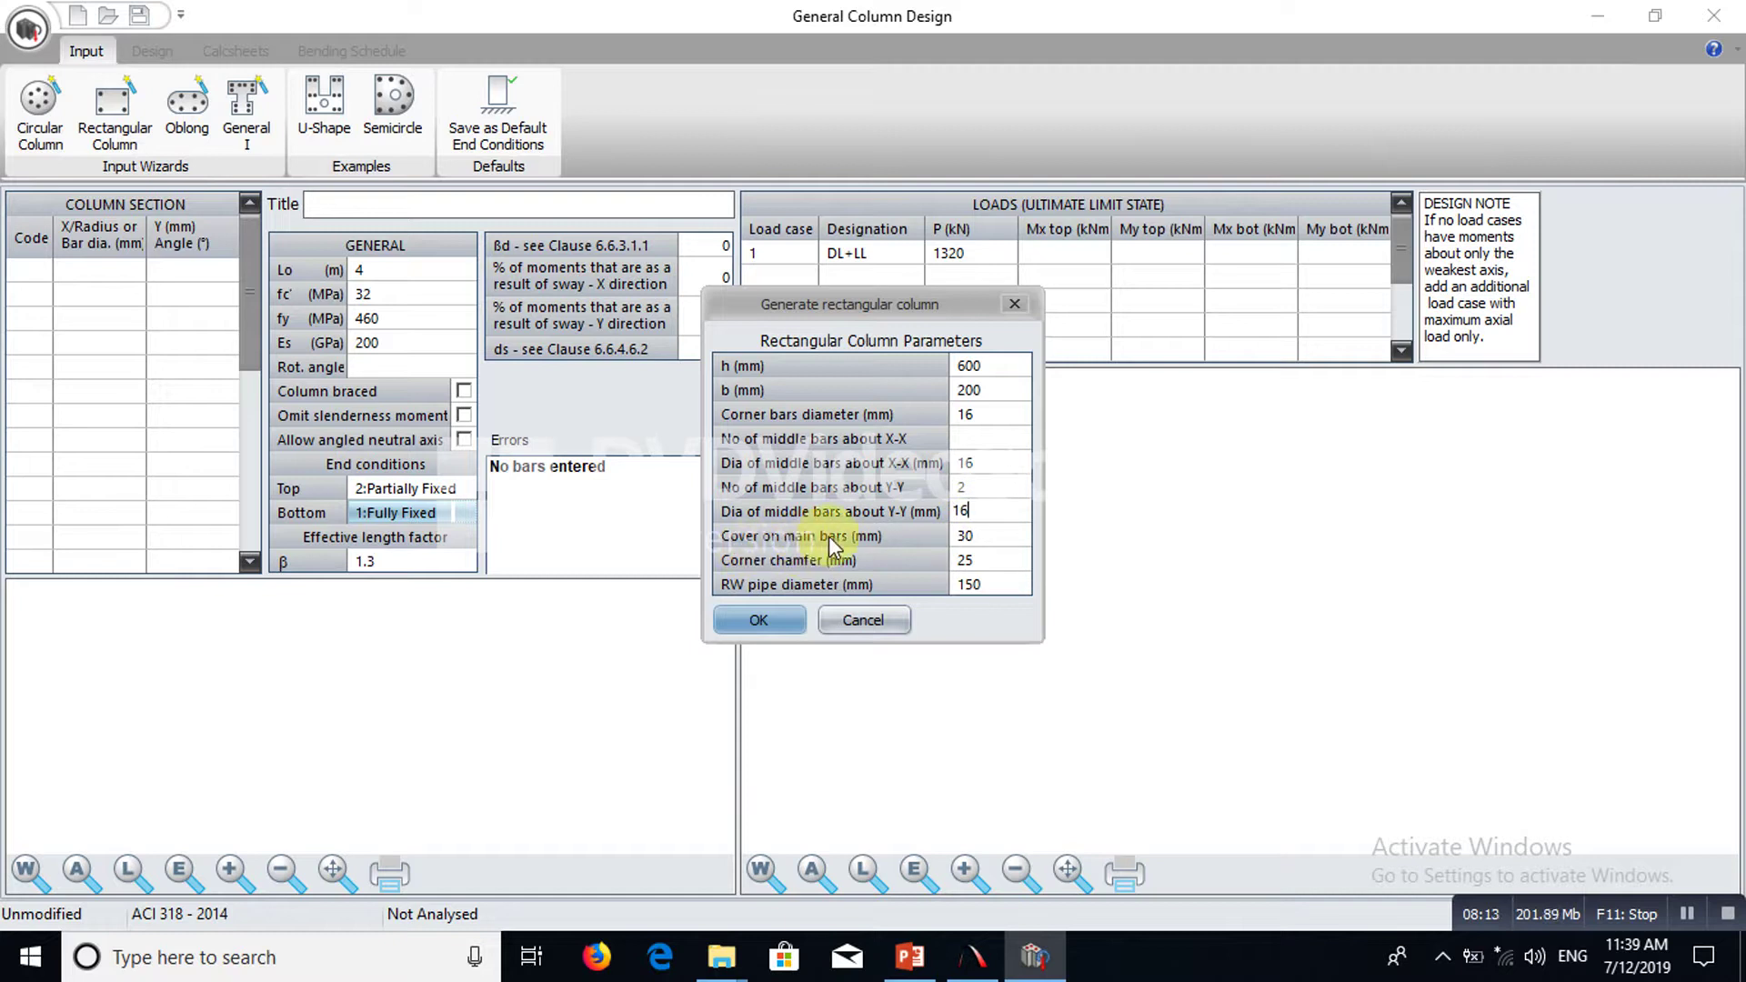
# Set the corner chamfer to 0, clear the RW pipe diameter and generate the rectangular column, overwriting the current data.
pyautogui.click(985, 537)
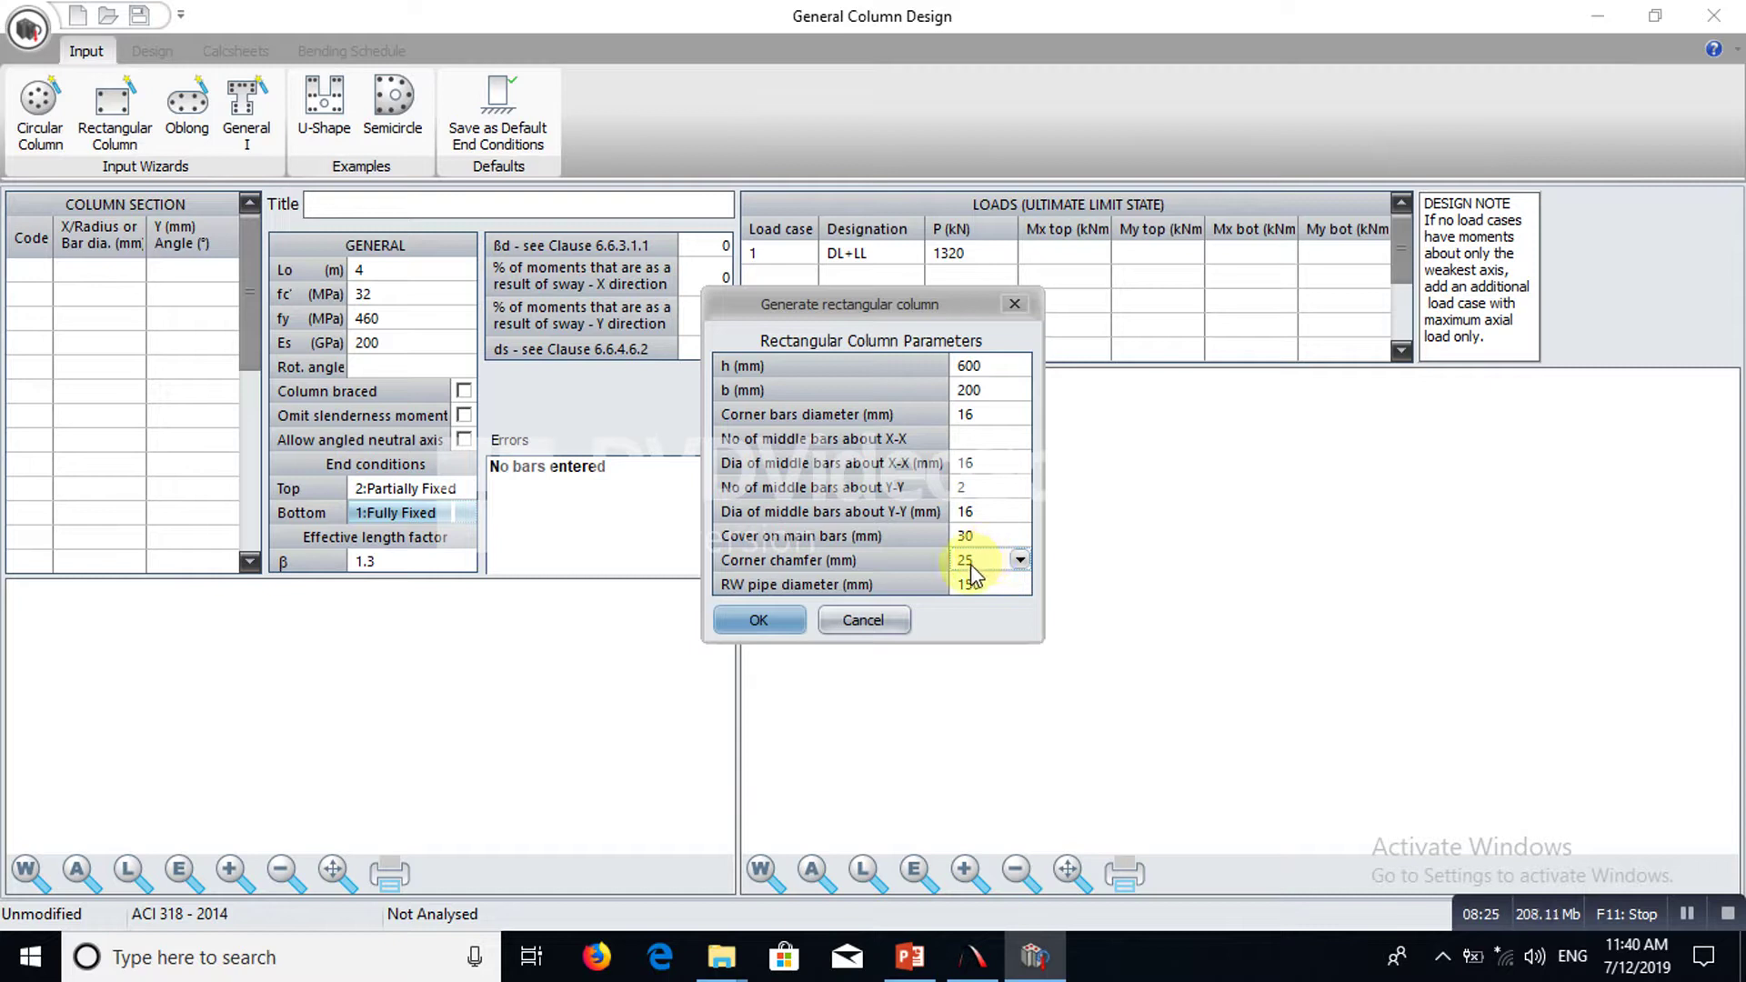
pyautogui.write('0')
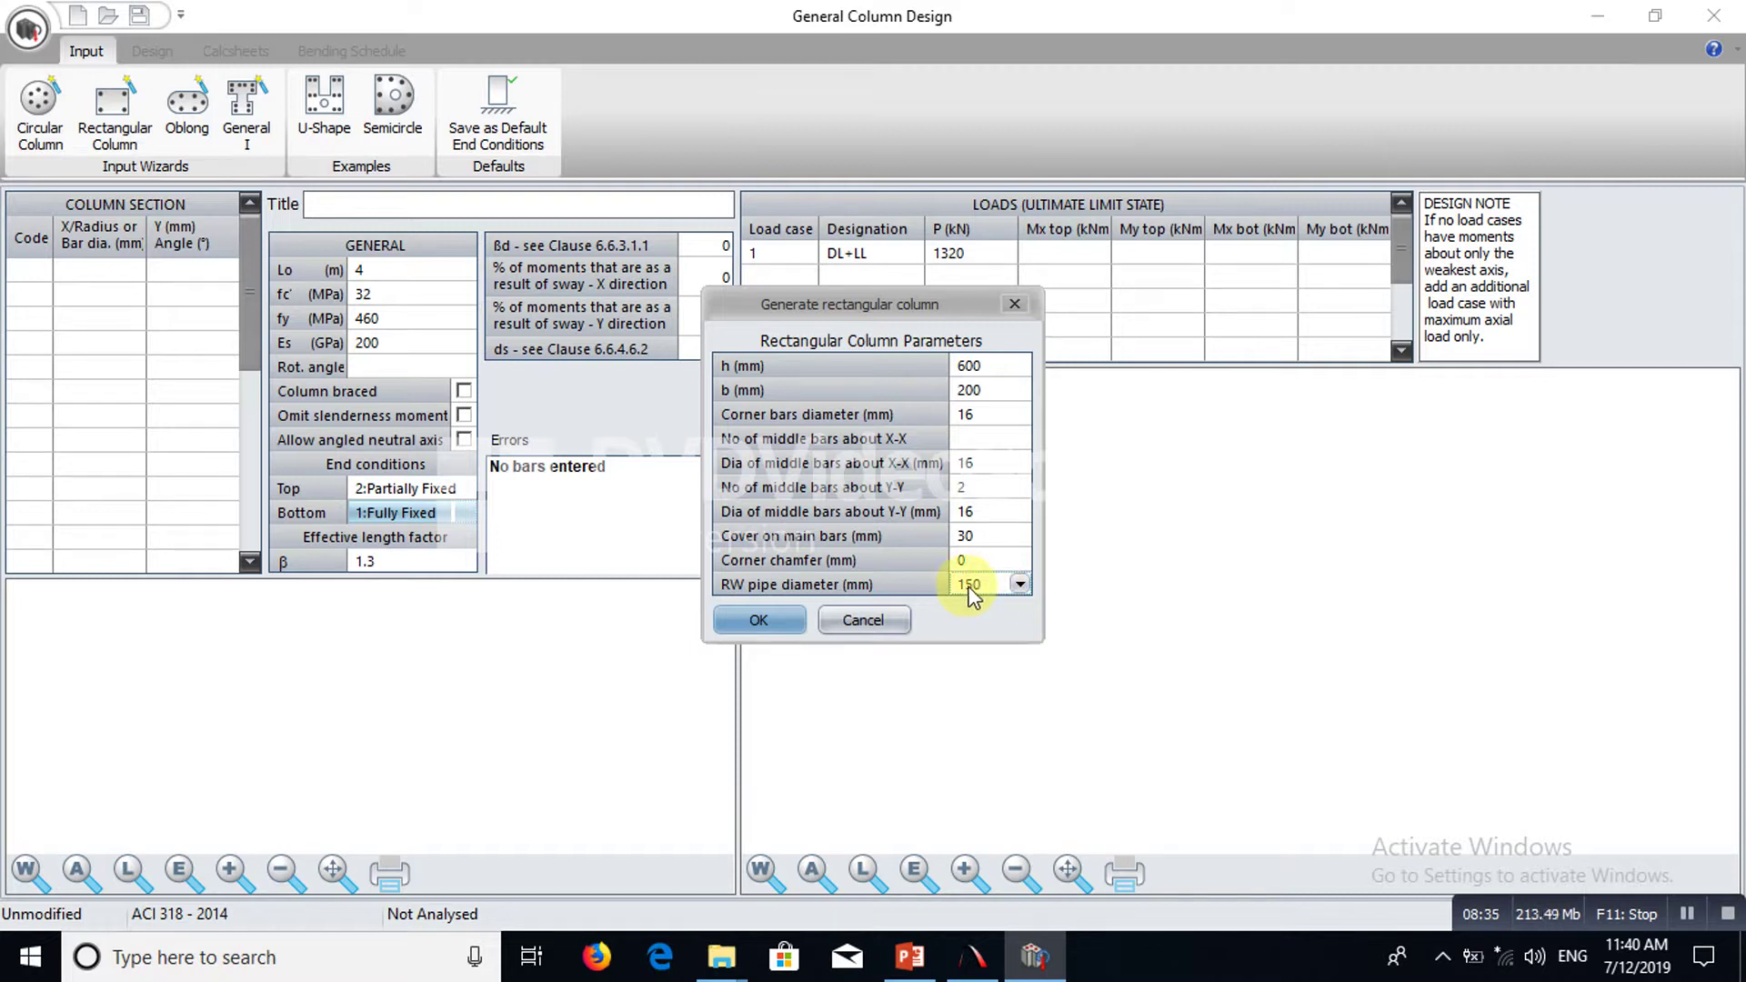
pyautogui.click(775, 618)
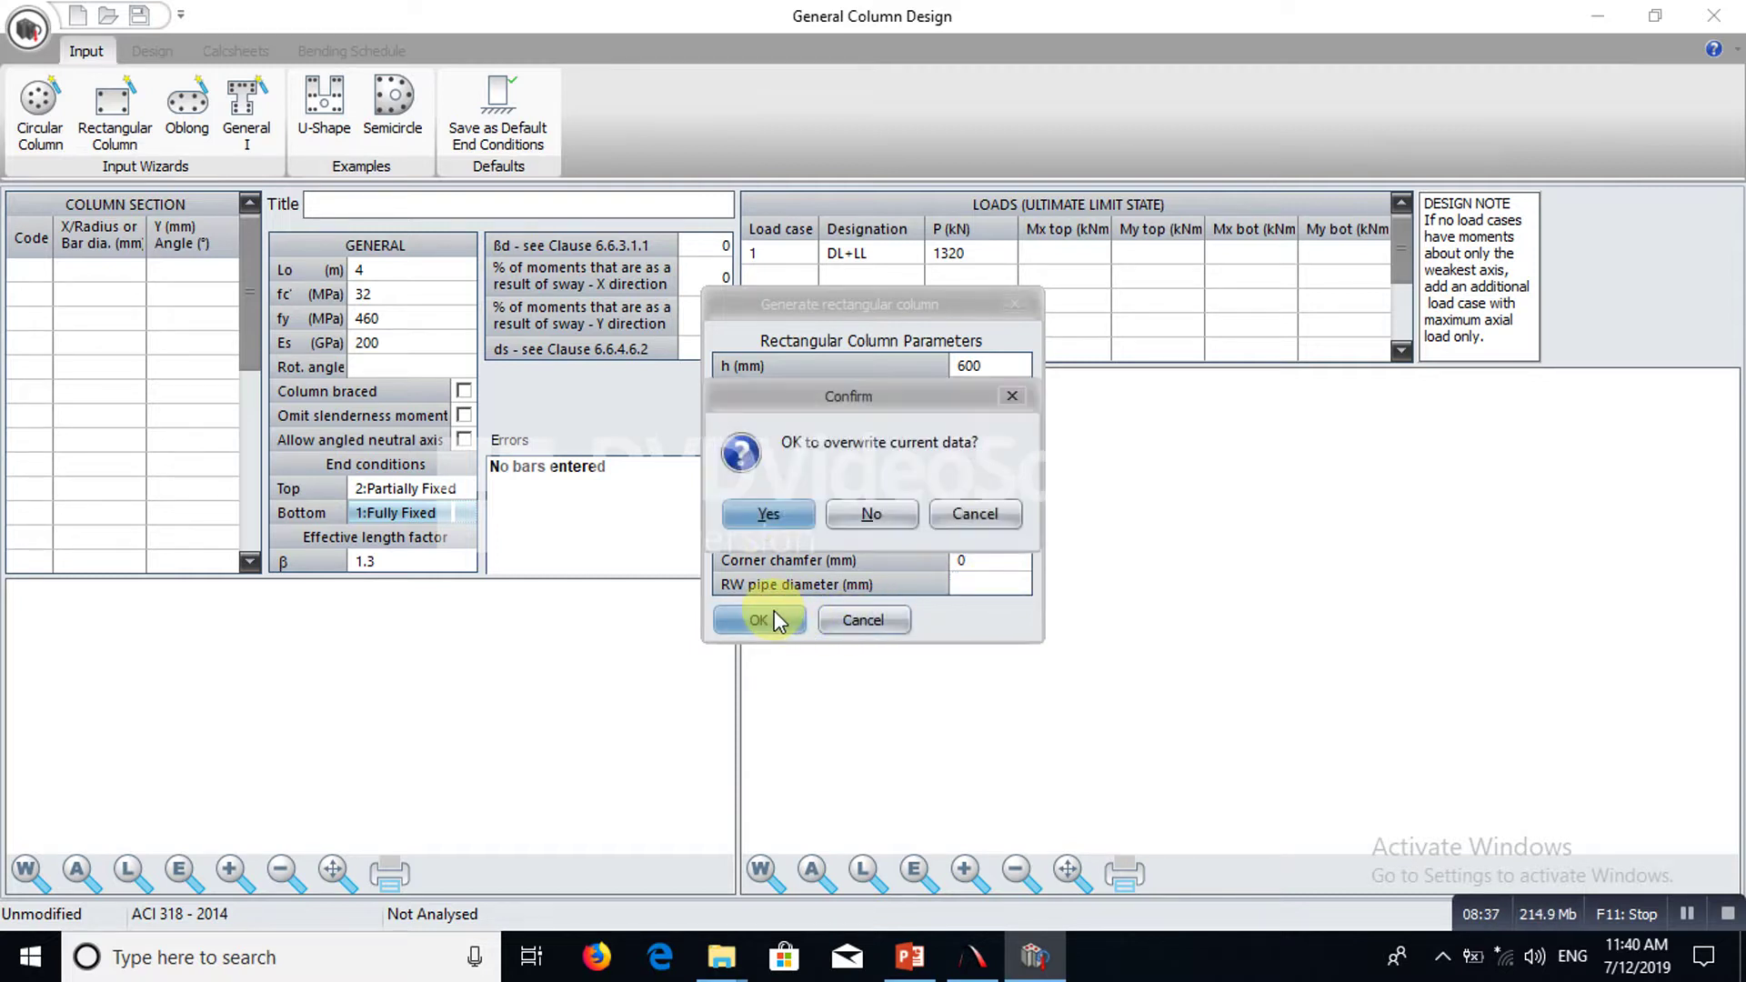
pyautogui.click(771, 515)
# Inspect the generated column section drawing and run the column design for load case 1, dismissing the error message.
pyautogui.scroll(1, 326, 768)
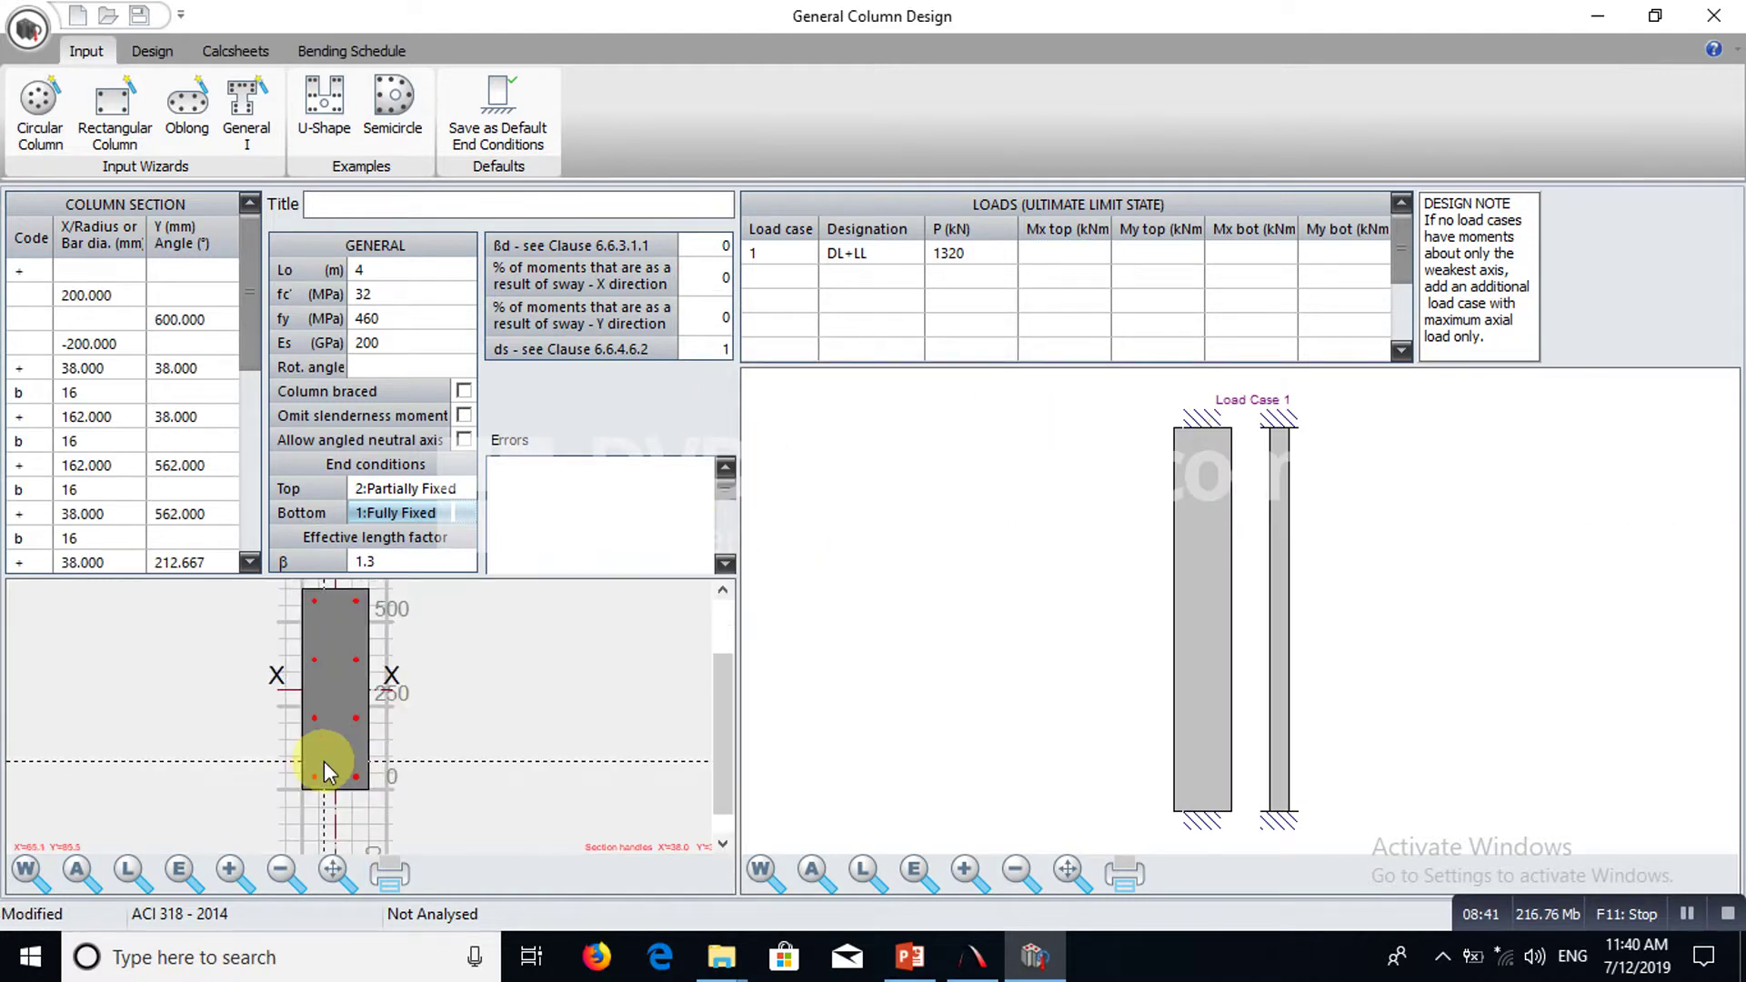
pyautogui.scroll(1, 312, 632)
pyautogui.scroll(-1, 390, 679)
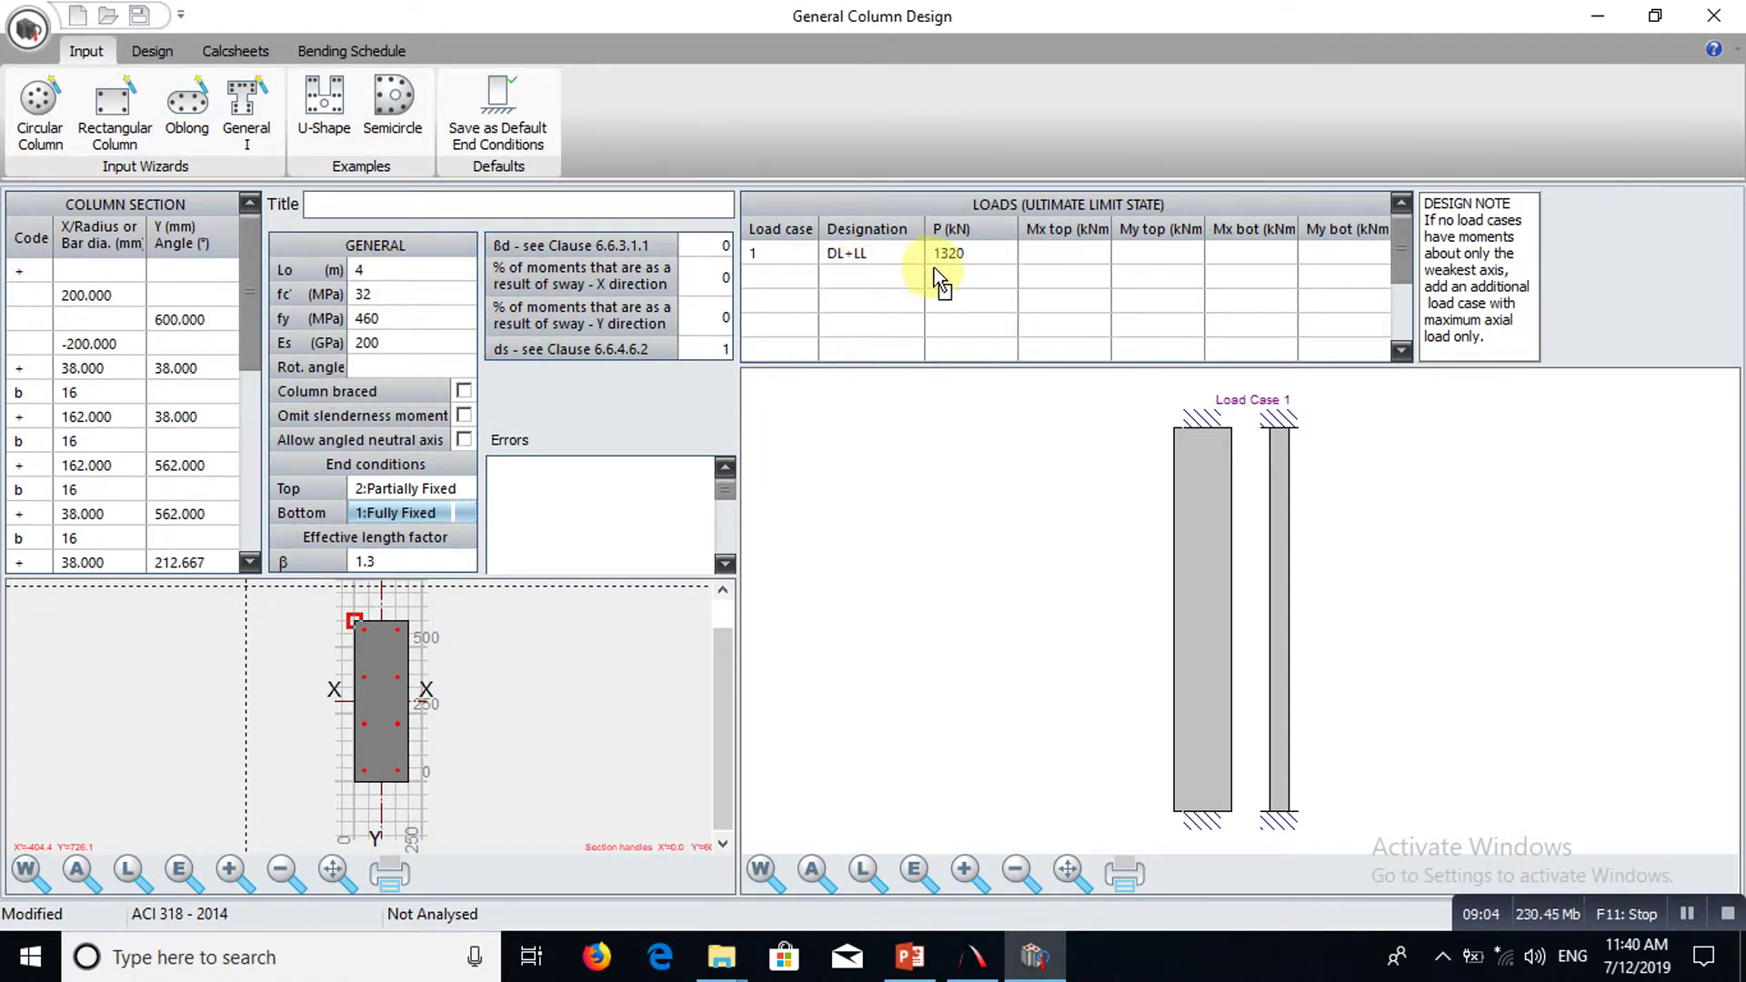
pyautogui.click(162, 52)
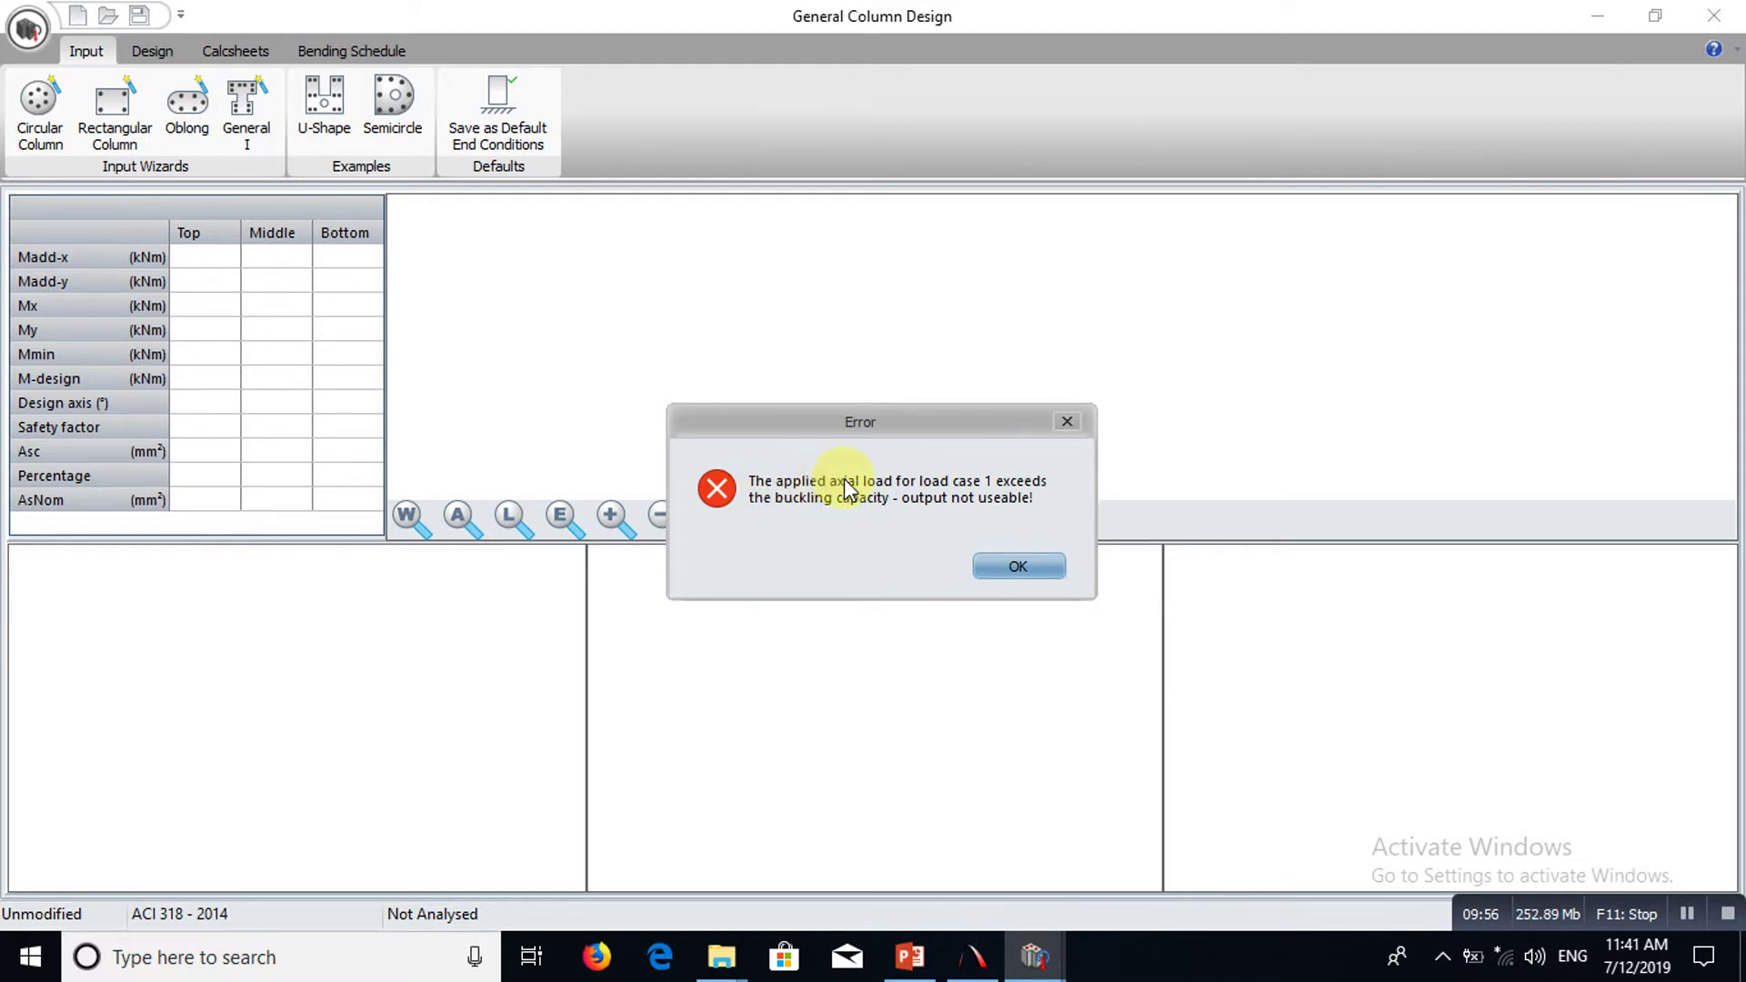
pyautogui.click(1004, 566)
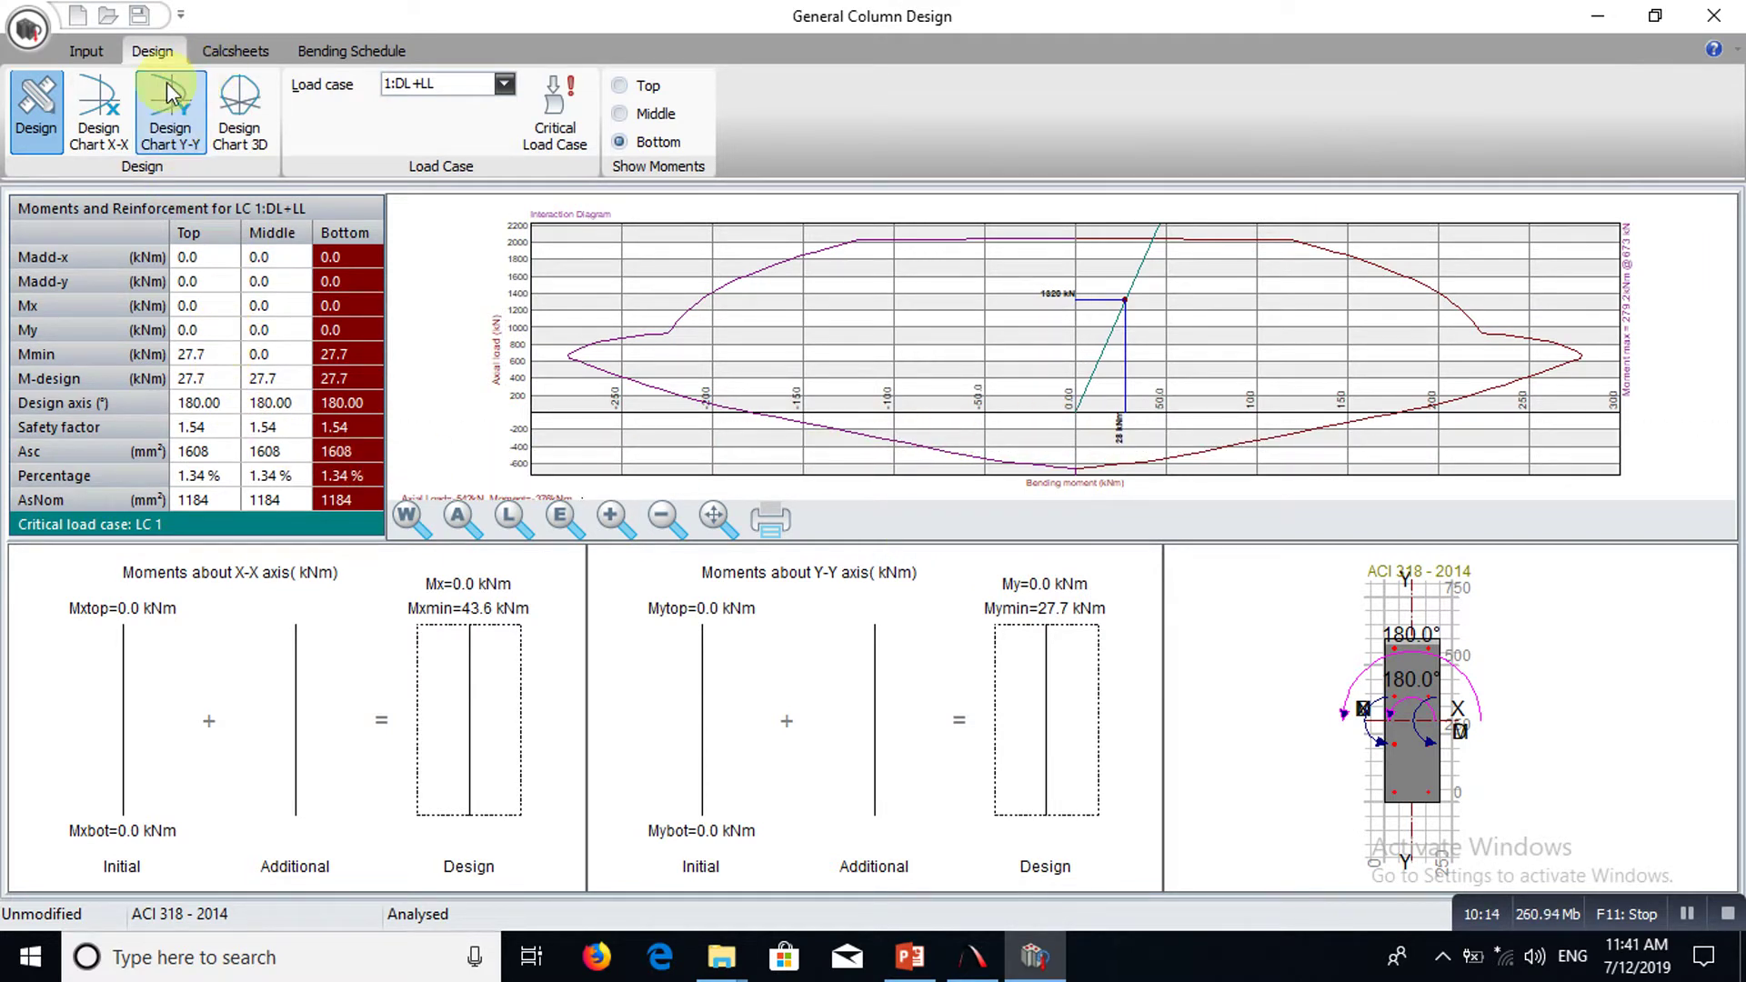
# Open the calculation sheet and review the design code and the given parameters Lo, fc', fy and Ac.
pyautogui.click(224, 51)
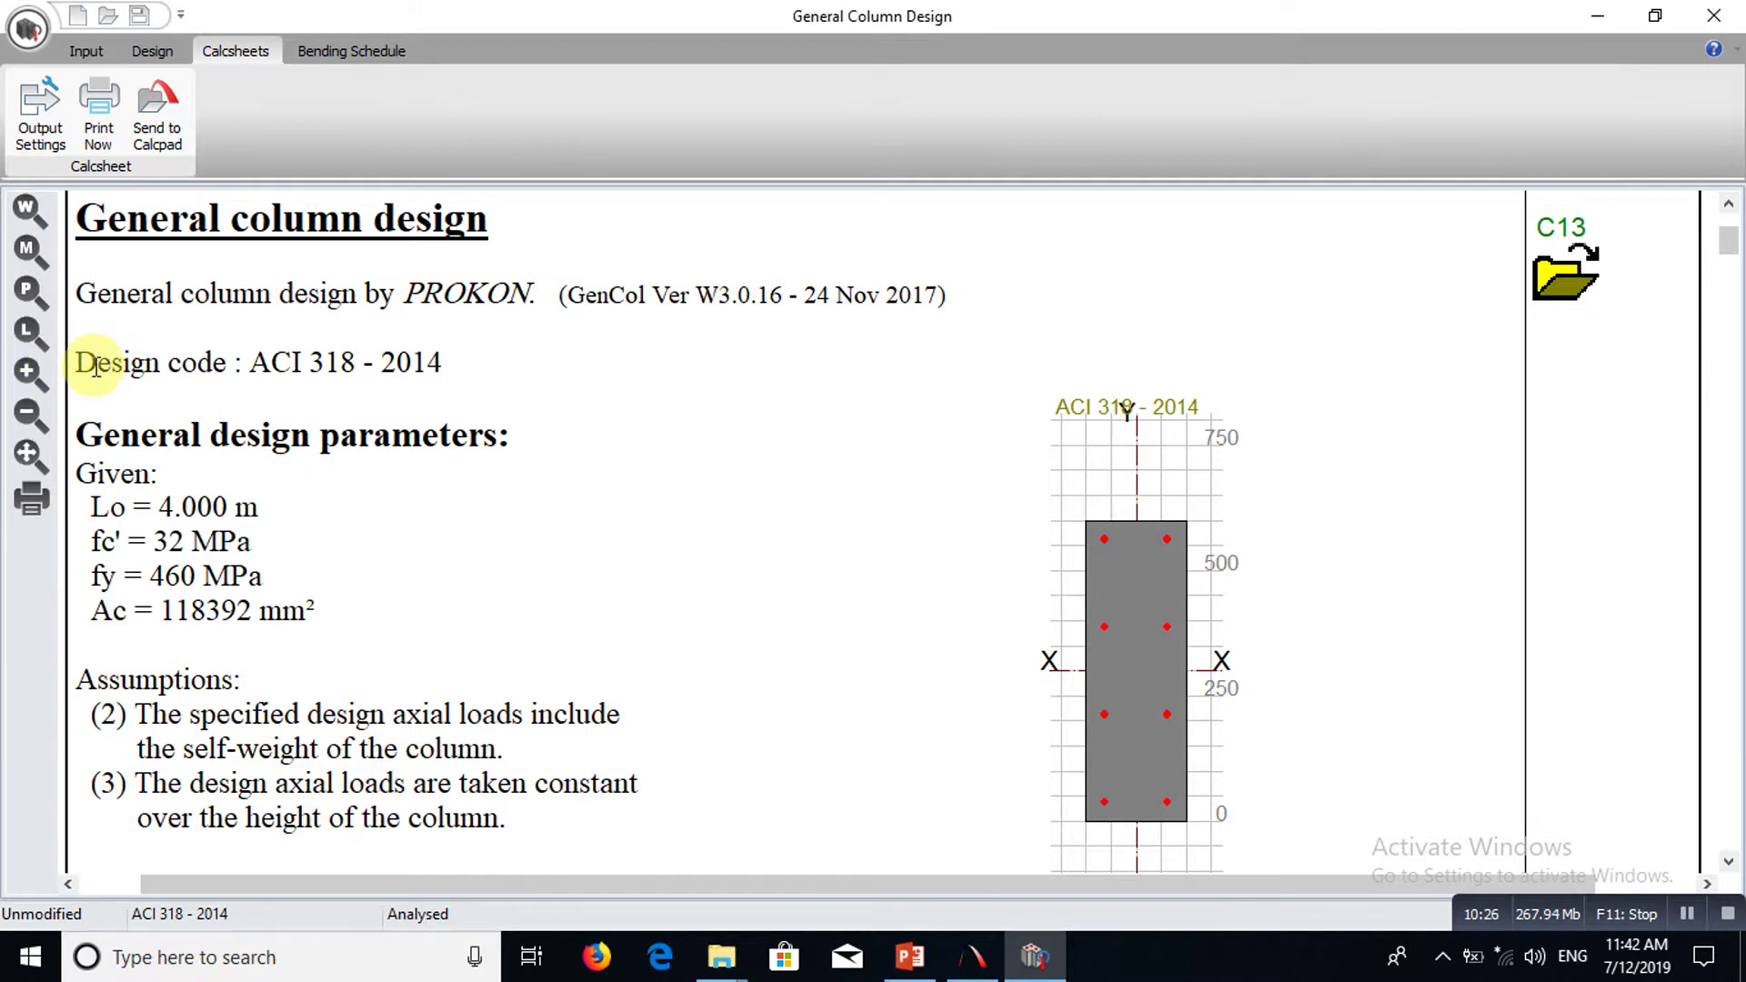
pyautogui.moveTo(97, 366); pyautogui.dragTo(443, 368)
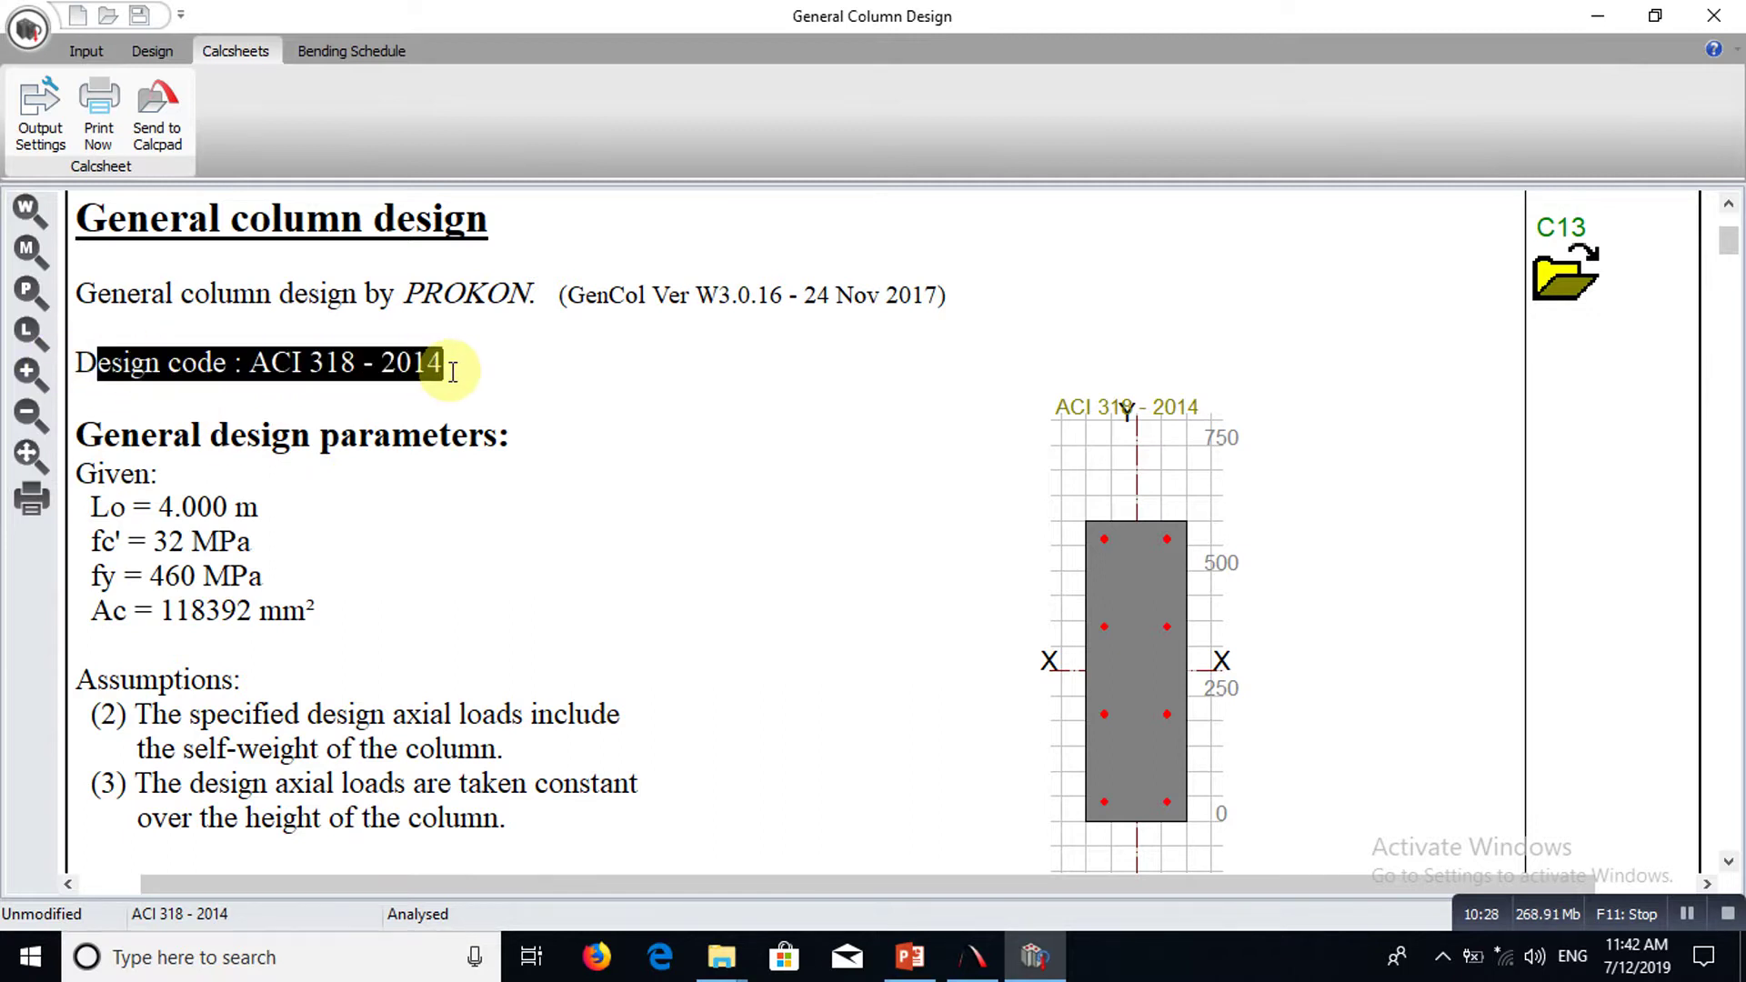
pyautogui.click(562, 437)
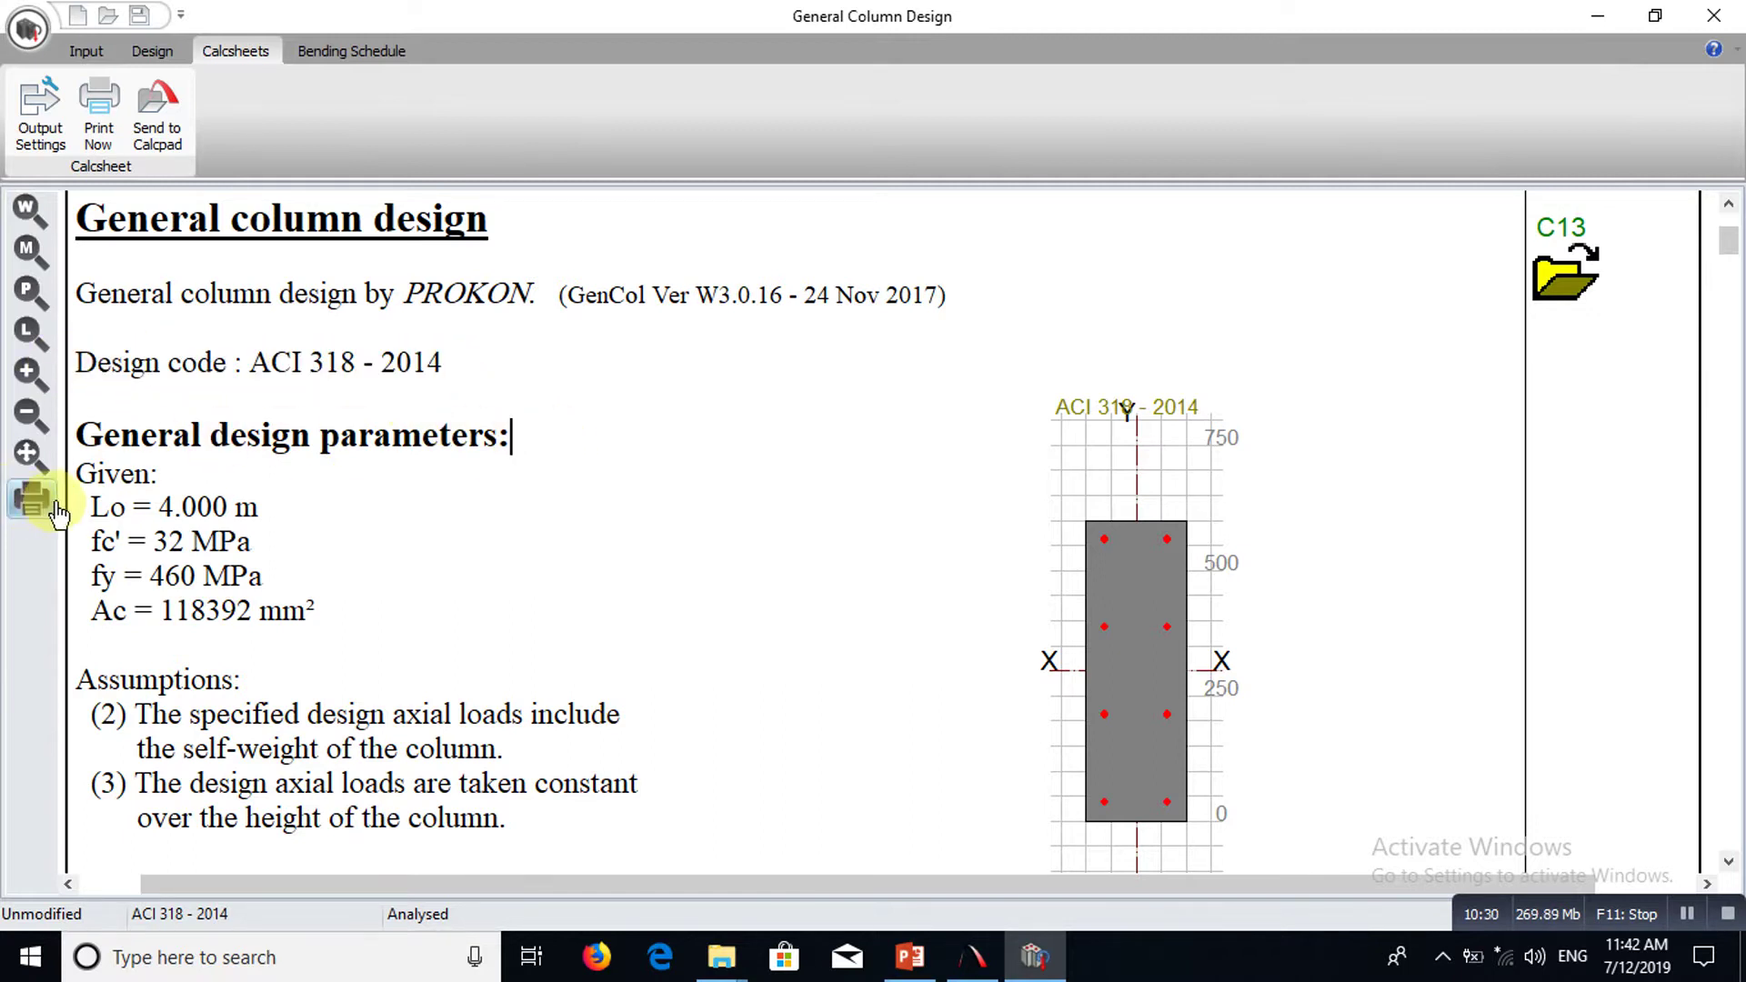
pyautogui.moveTo(84, 503); pyautogui.dragTo(259, 507)
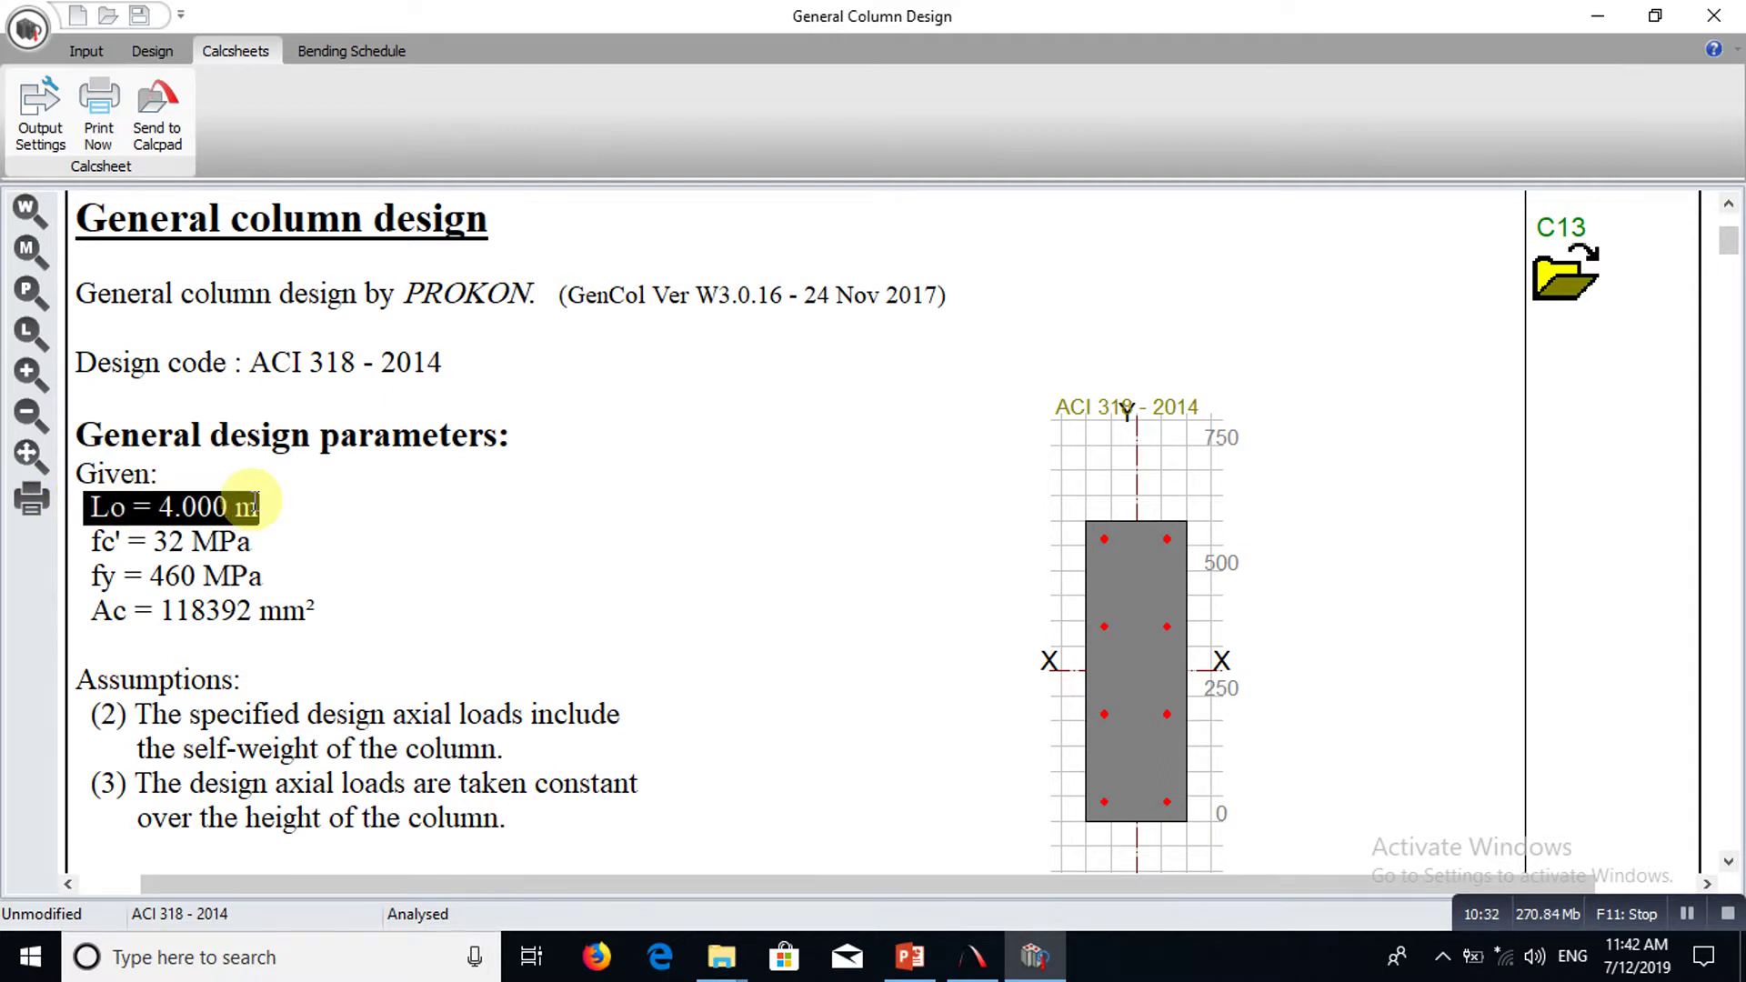
pyautogui.moveTo(85, 544); pyautogui.dragTo(235, 544)
pyautogui.moveTo(91, 575); pyautogui.dragTo(274, 578)
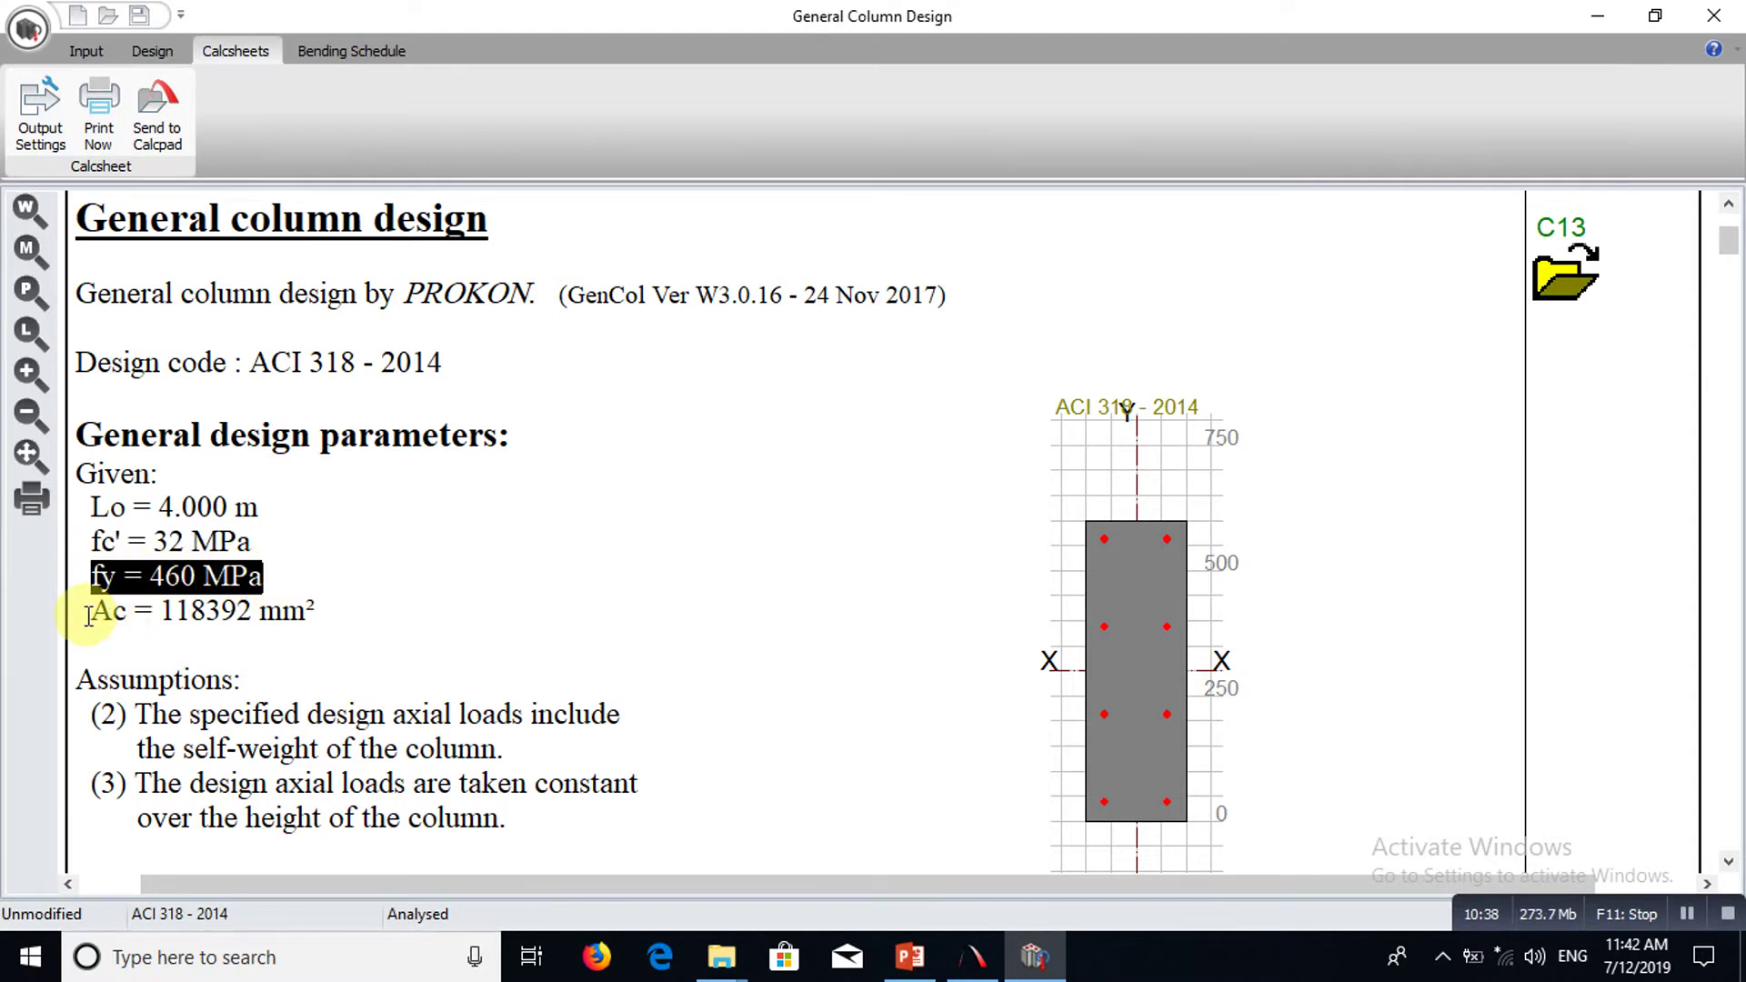
pyautogui.moveTo(88, 616); pyautogui.dragTo(253, 611)
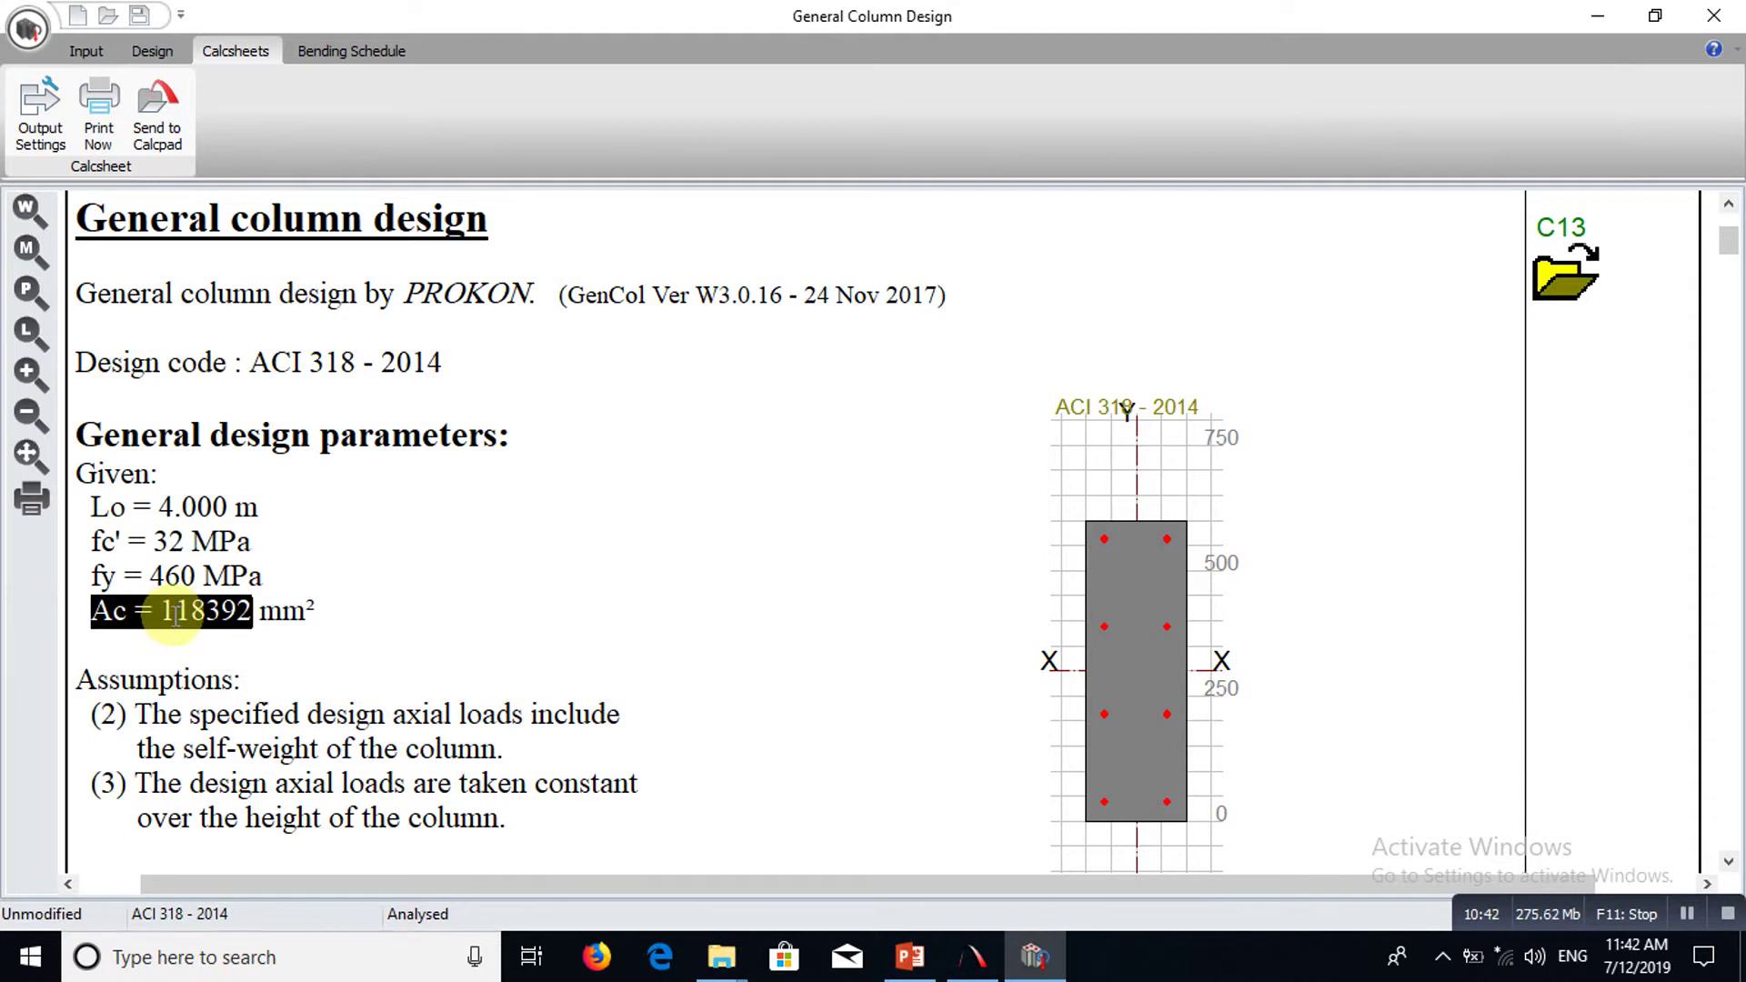
pyautogui.click(298, 649)
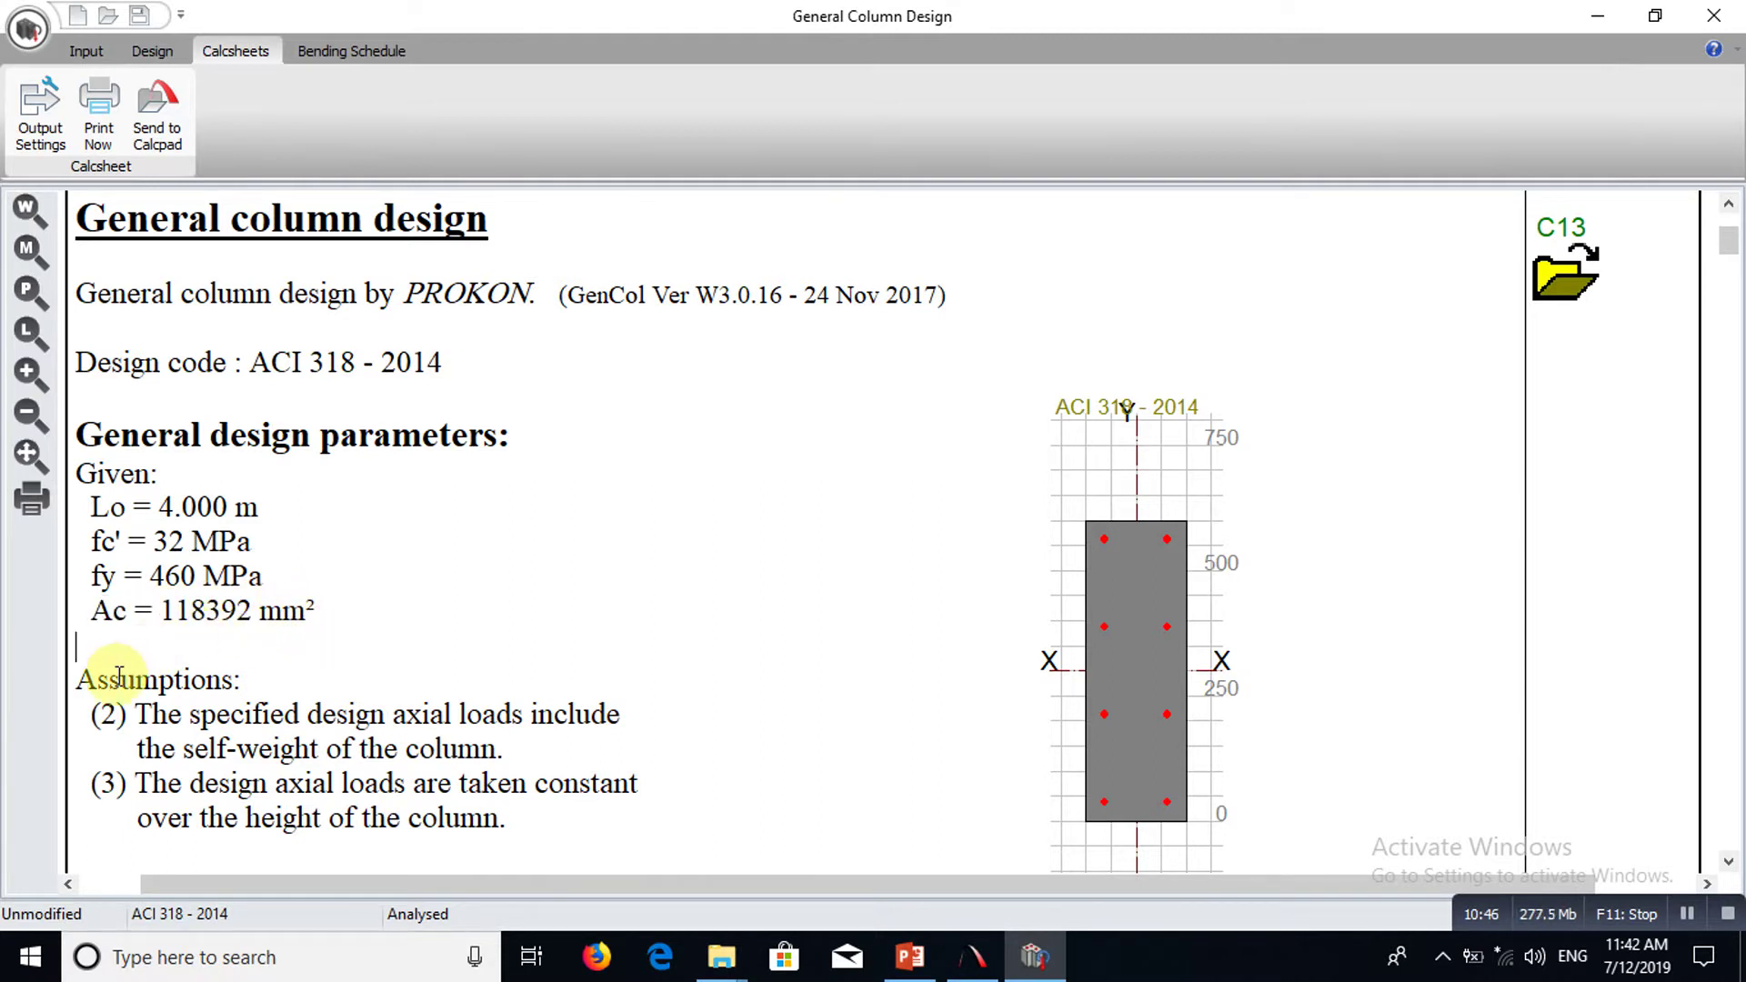
# Read through the calculation sheet's assumptions, design approach, column slenderness check and minimum moments for design.
pyautogui.scroll(-3, 361, 507)
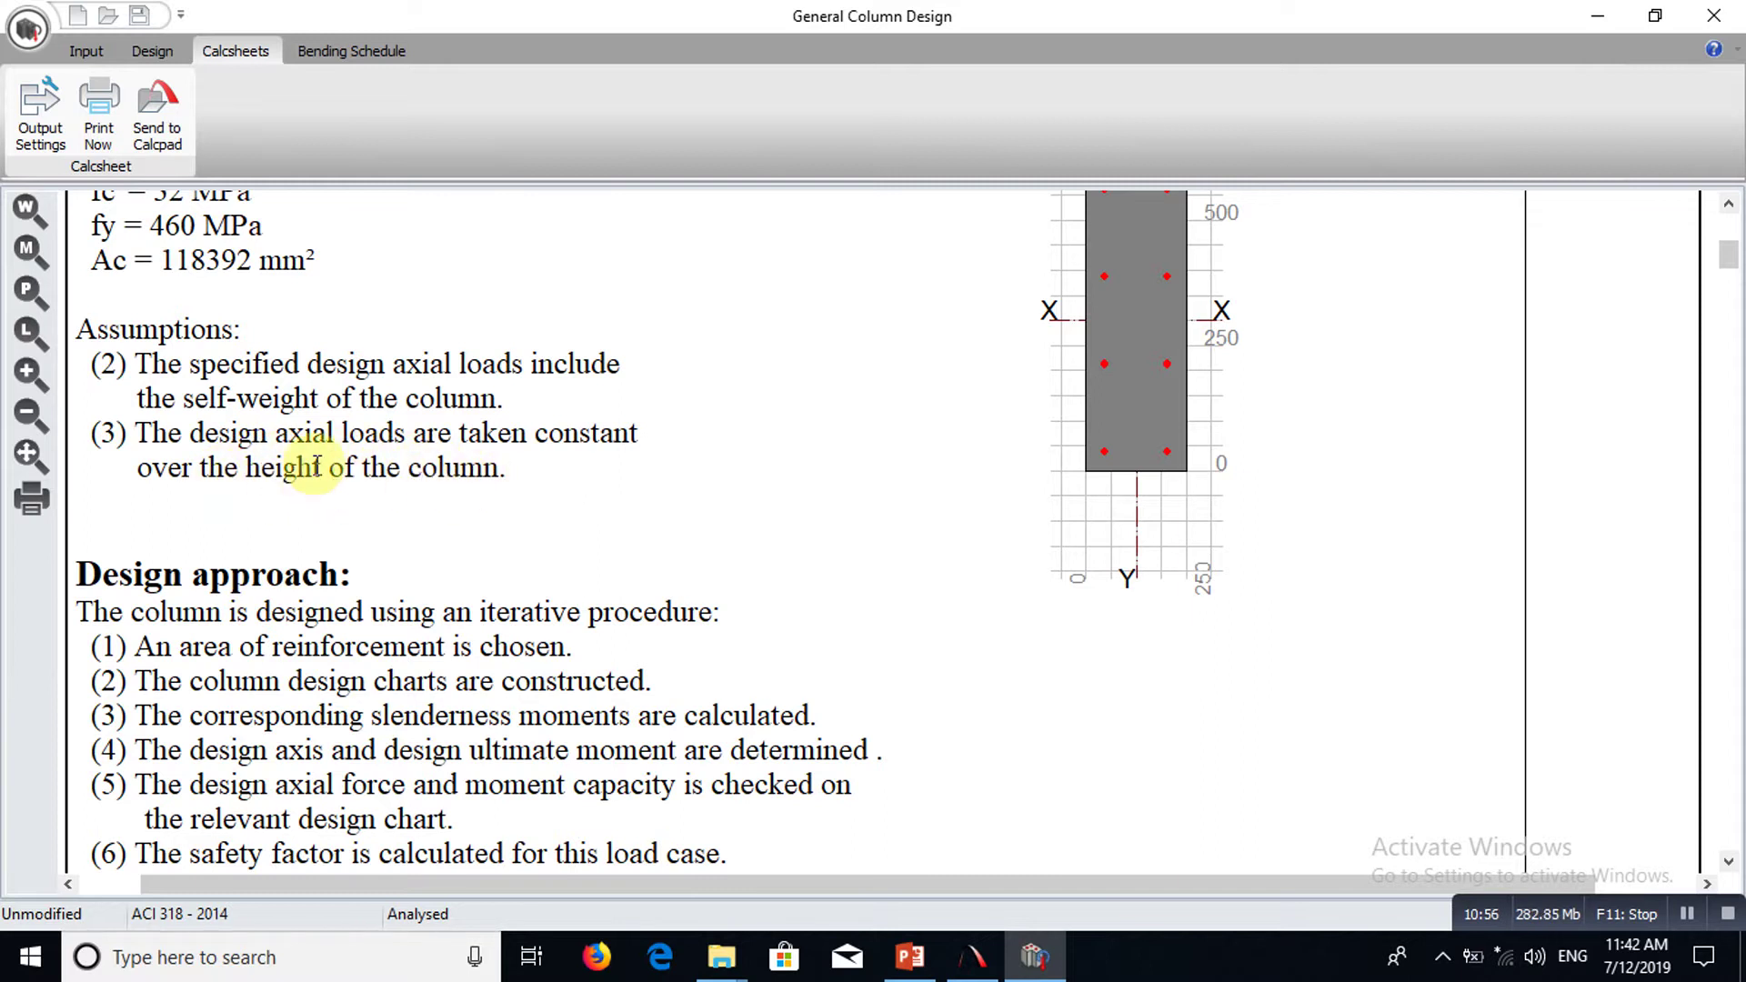
pyautogui.scroll(-3, 336, 442)
pyautogui.scroll(-3, 314, 452)
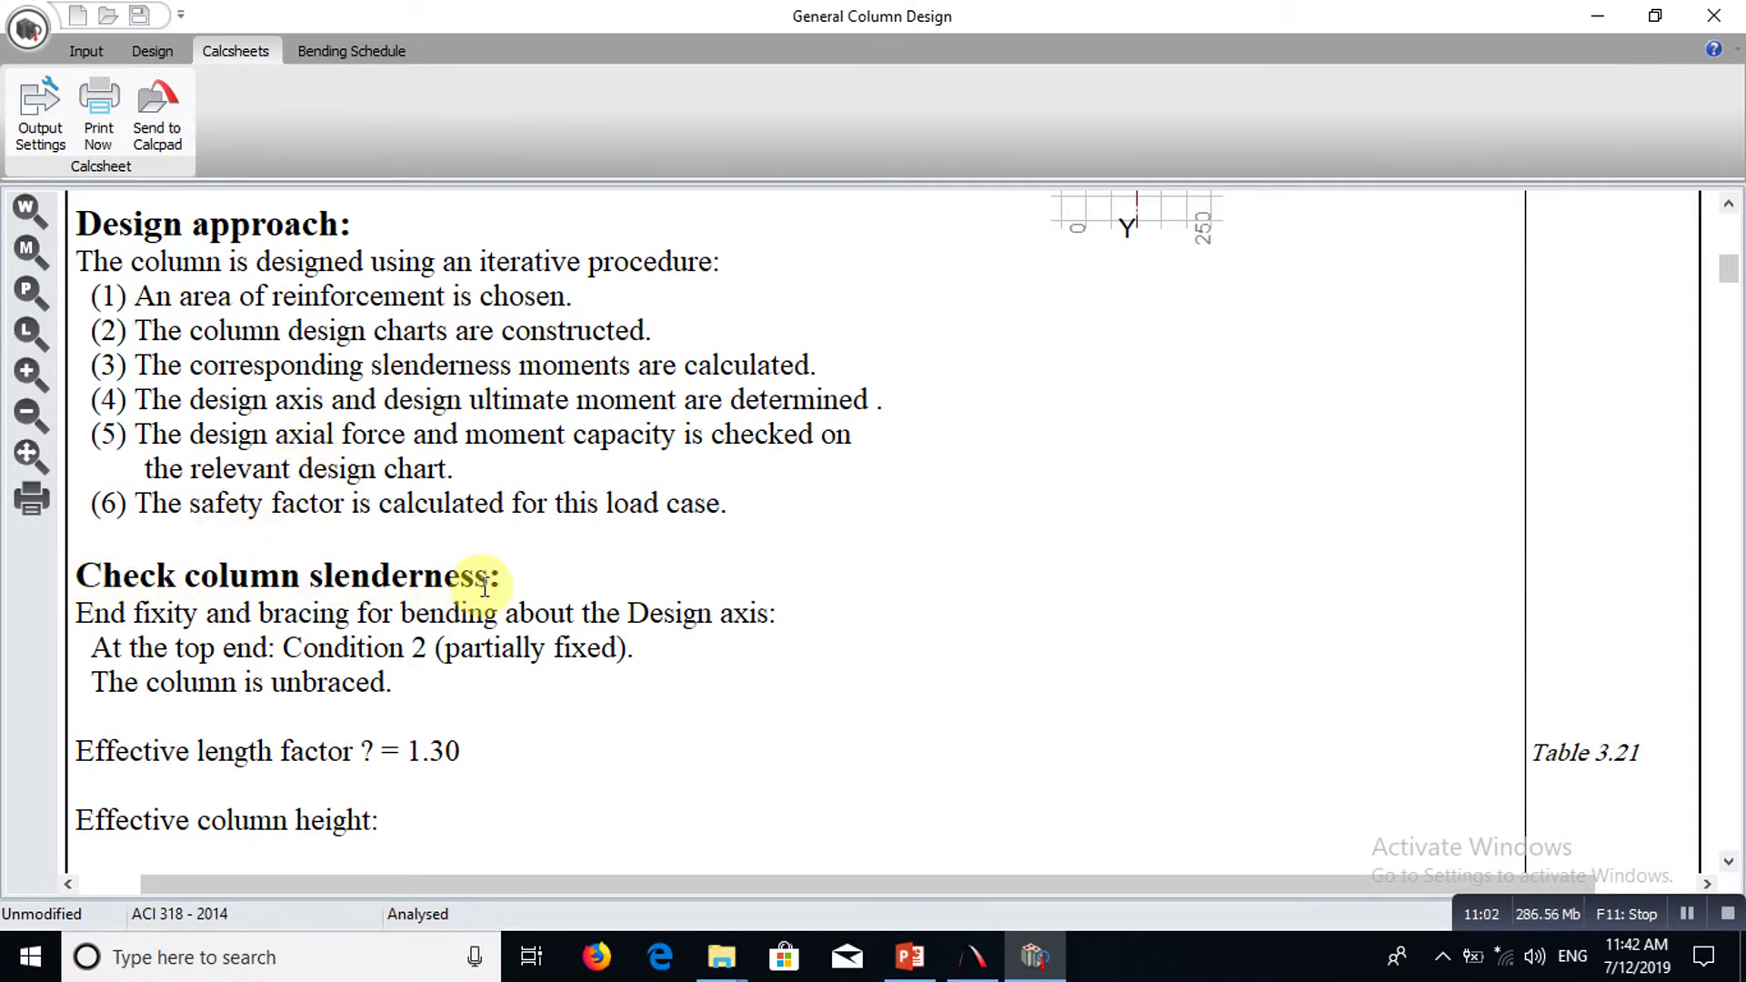
pyautogui.scroll(-6, 484, 587)
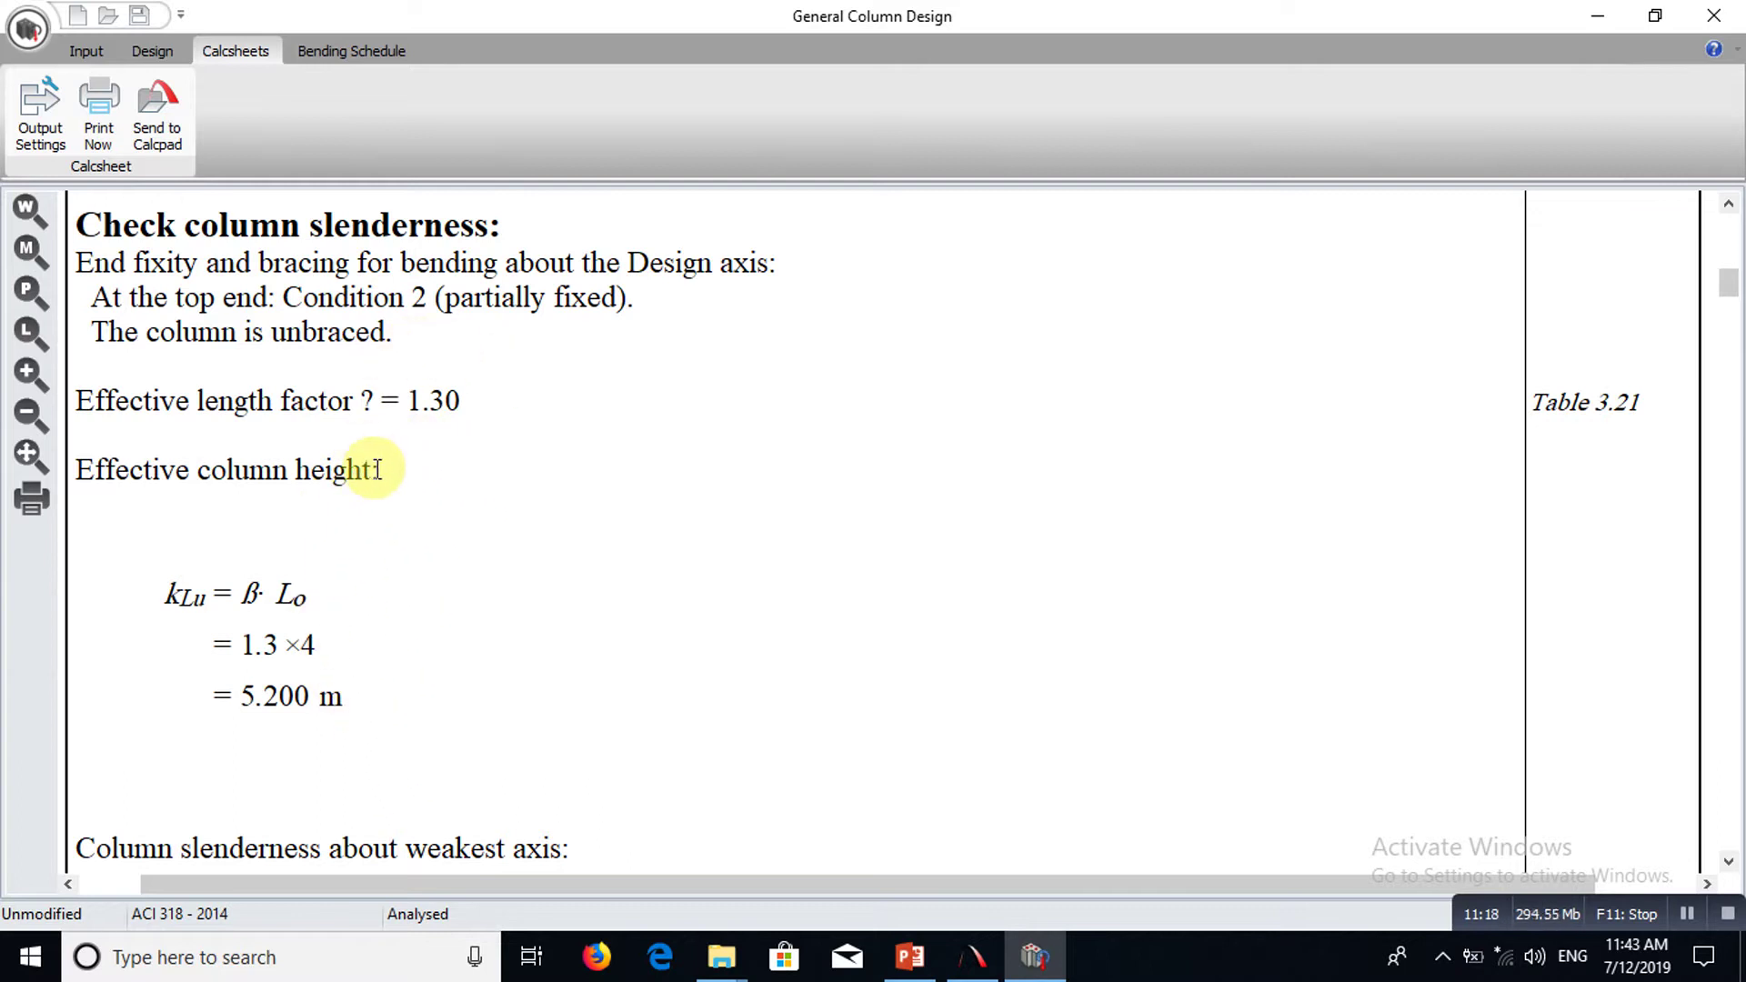
pyautogui.scroll(-3, 381, 468)
pyautogui.scroll(-10, 382, 470)
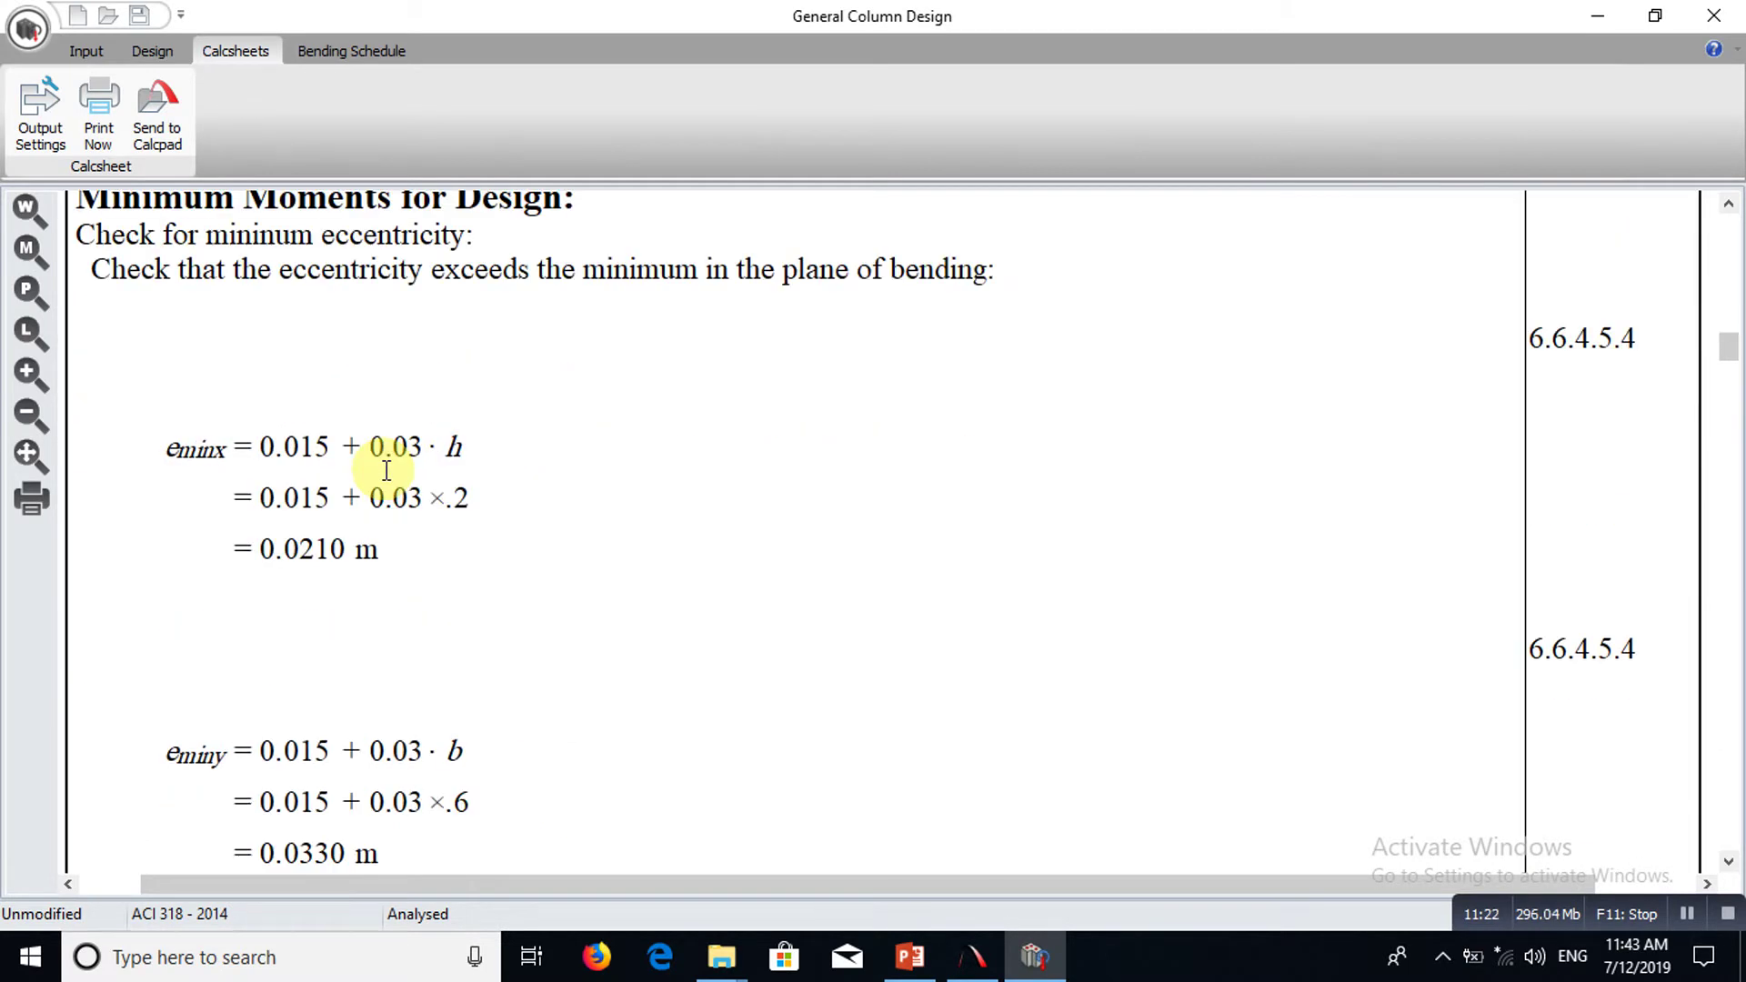
pyautogui.scroll(8, 387, 470)
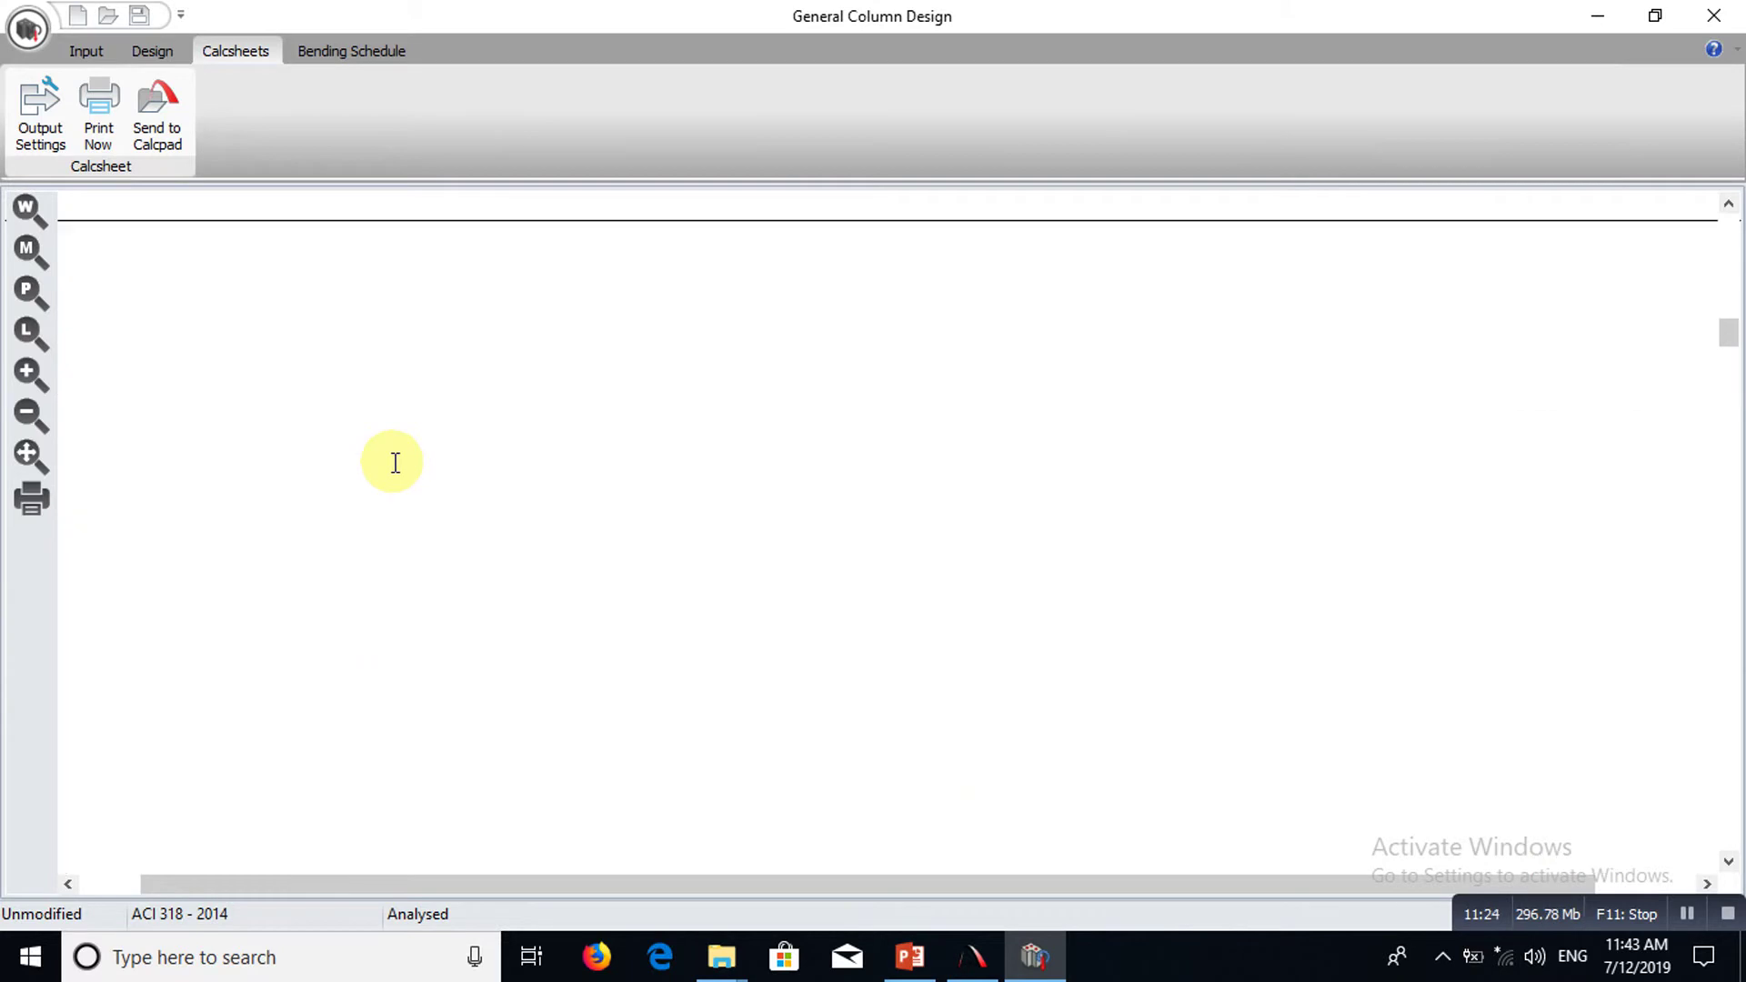
pyautogui.scroll(-3, 396, 463)
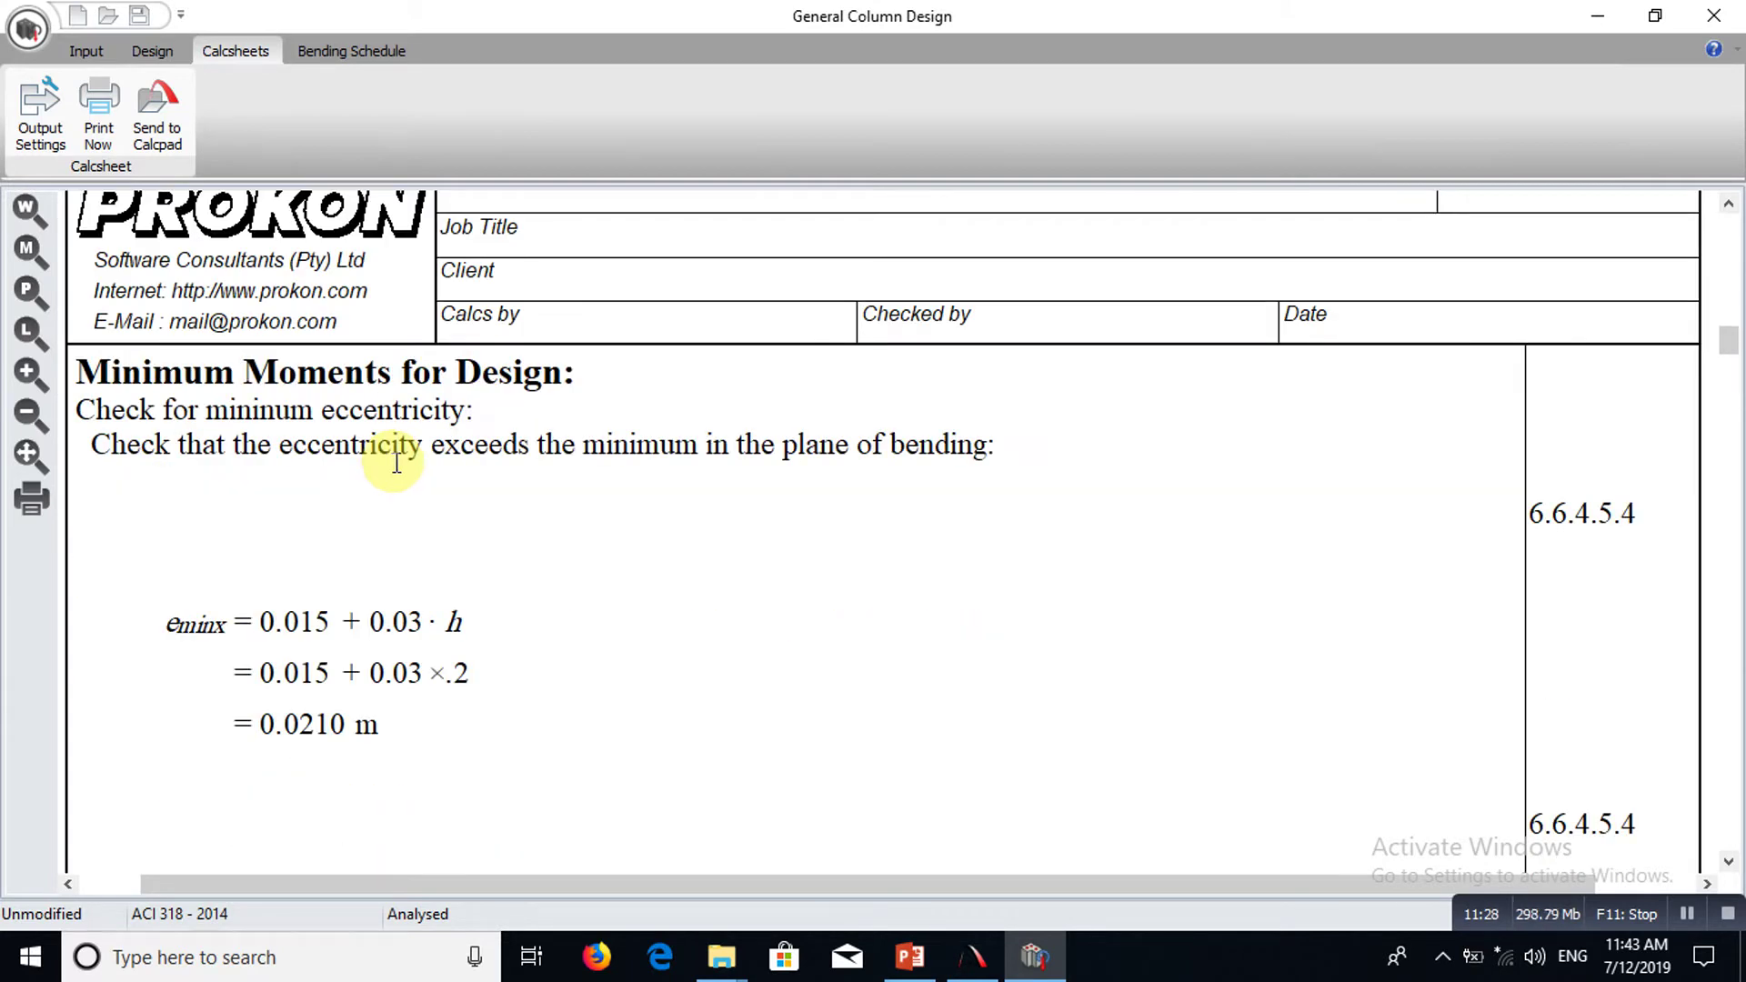
pyautogui.scroll(-5, 400, 459)
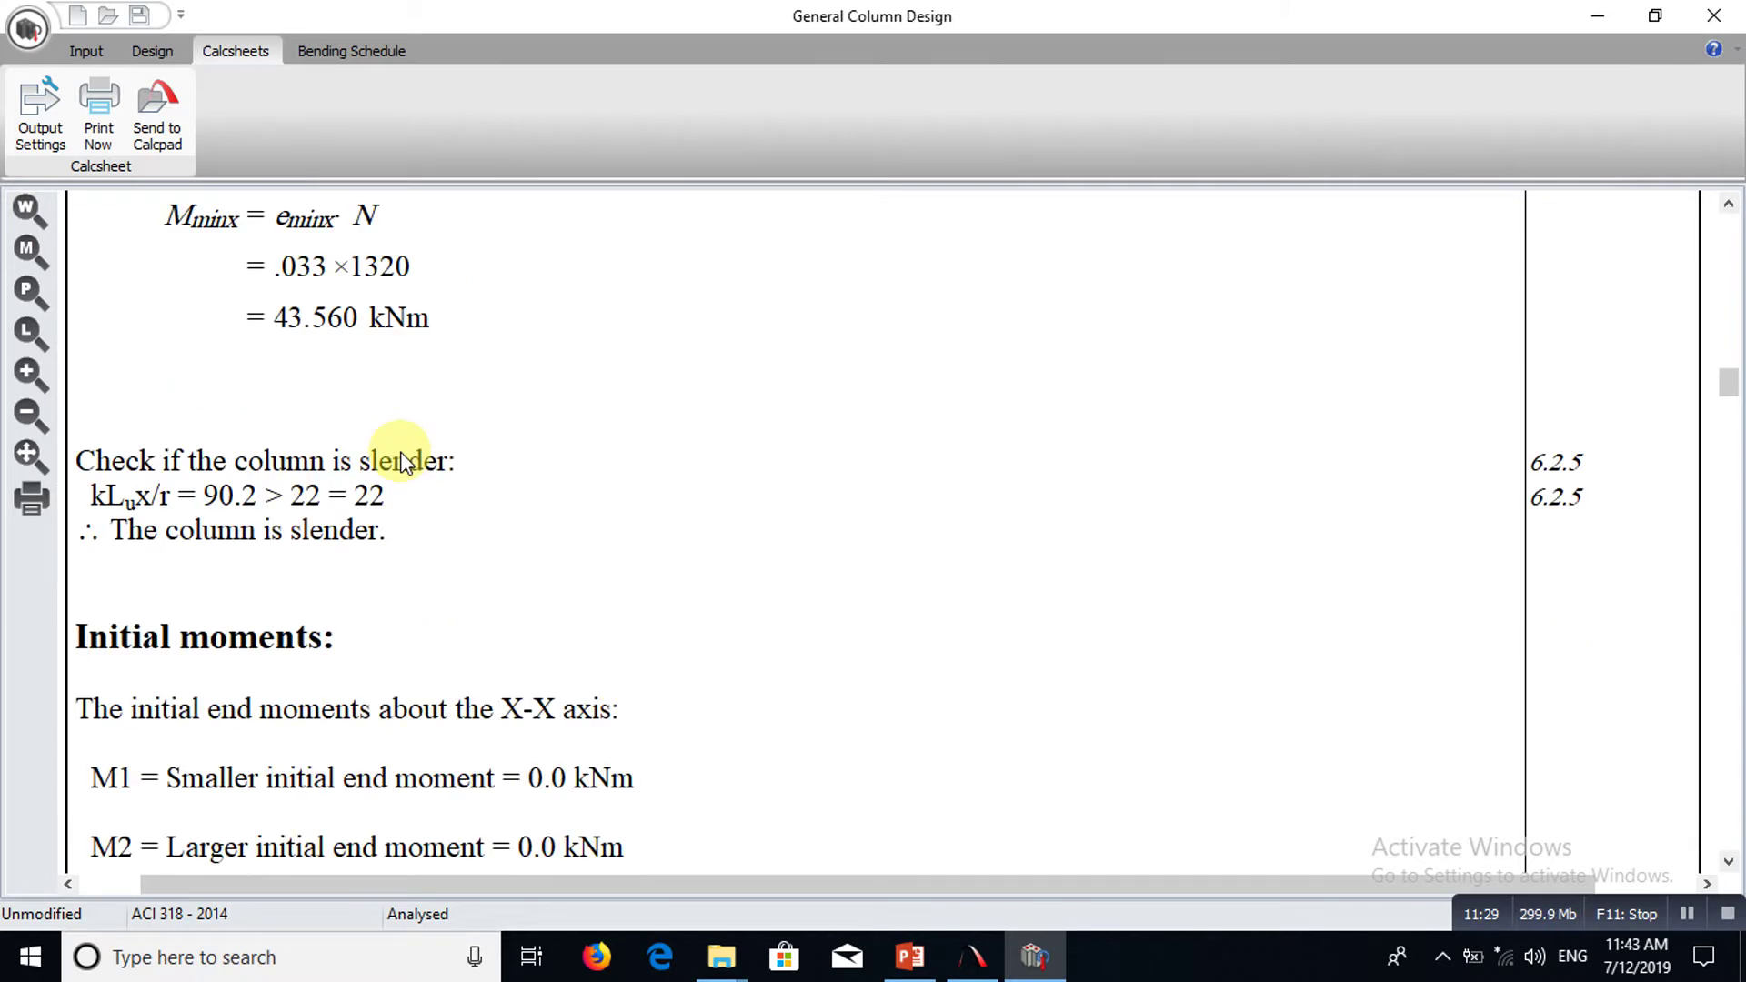
pyautogui.scroll(-3, 400, 459)
pyautogui.scroll(10, 400, 459)
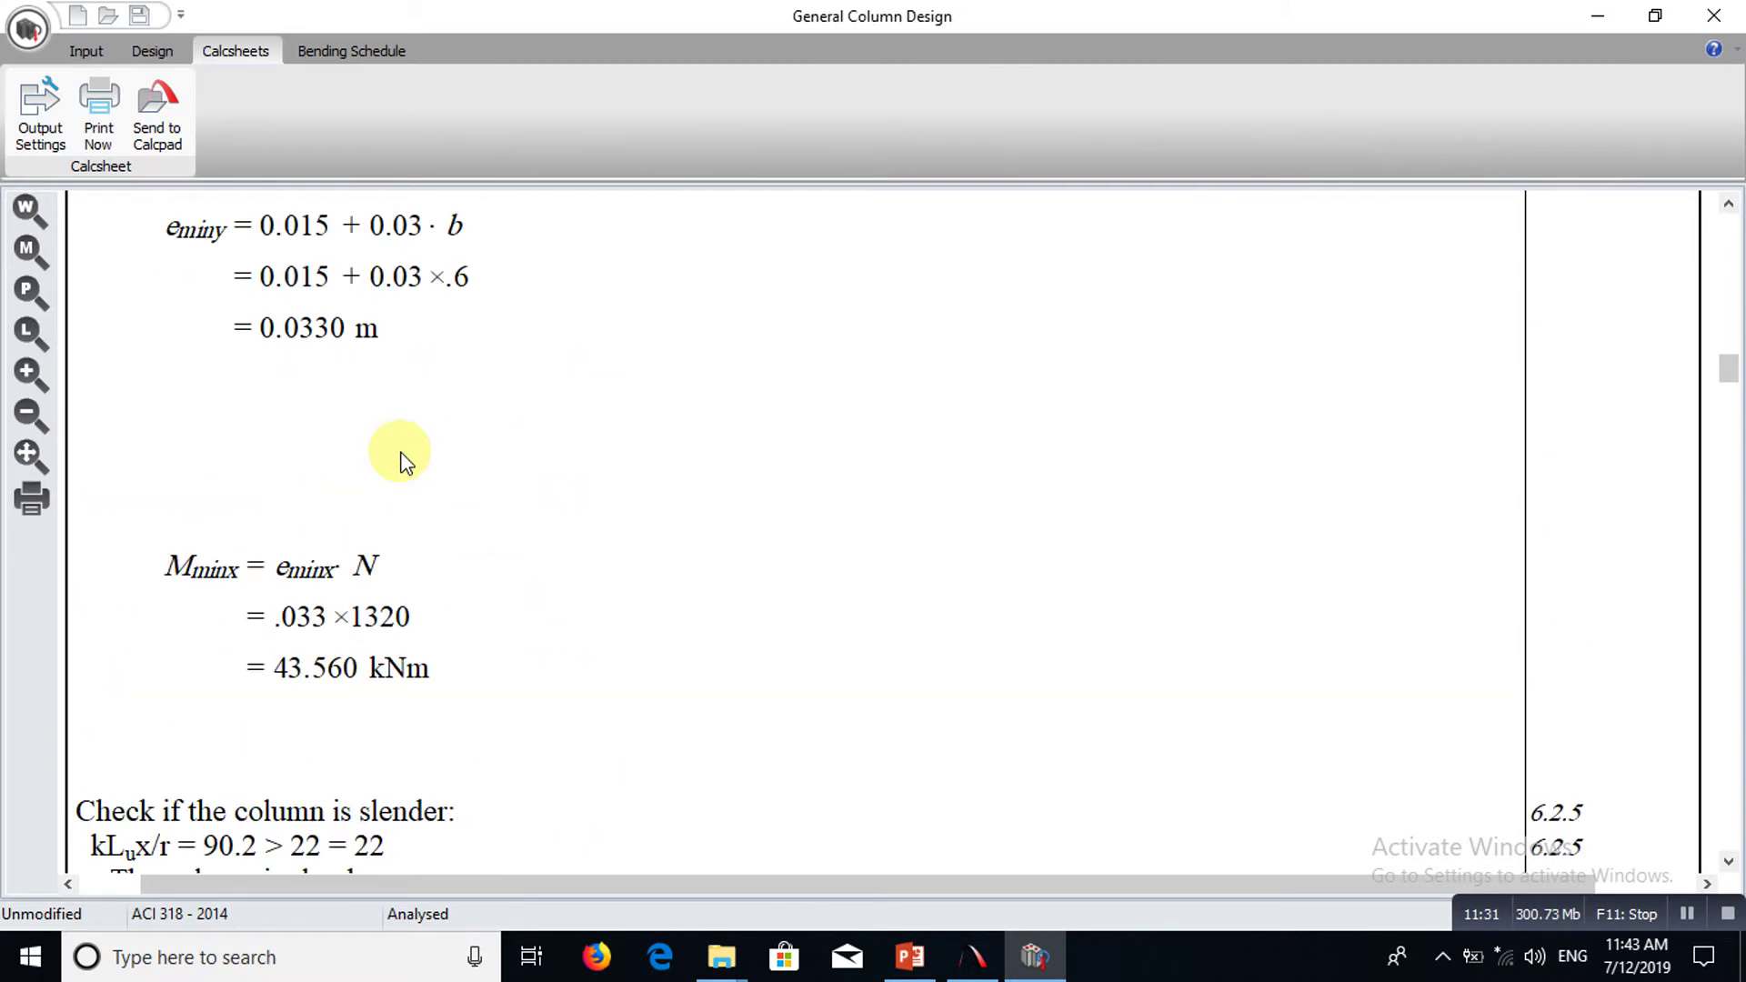
pyautogui.scroll(-1, 402, 455)
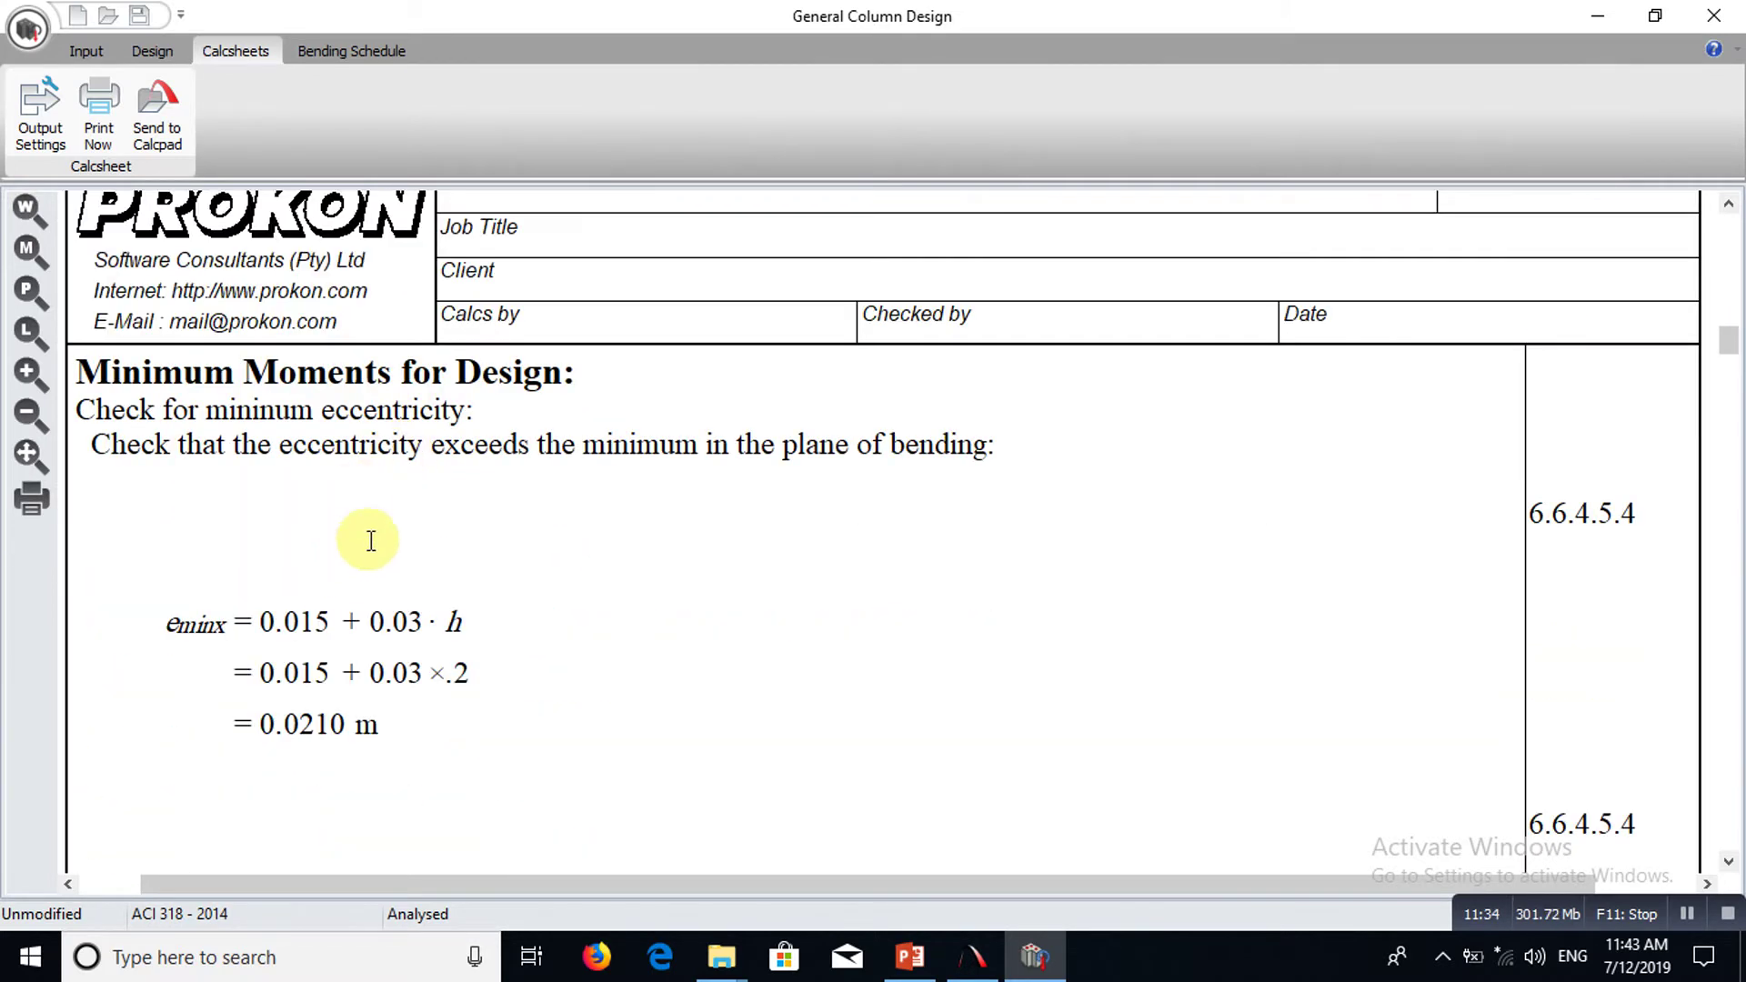